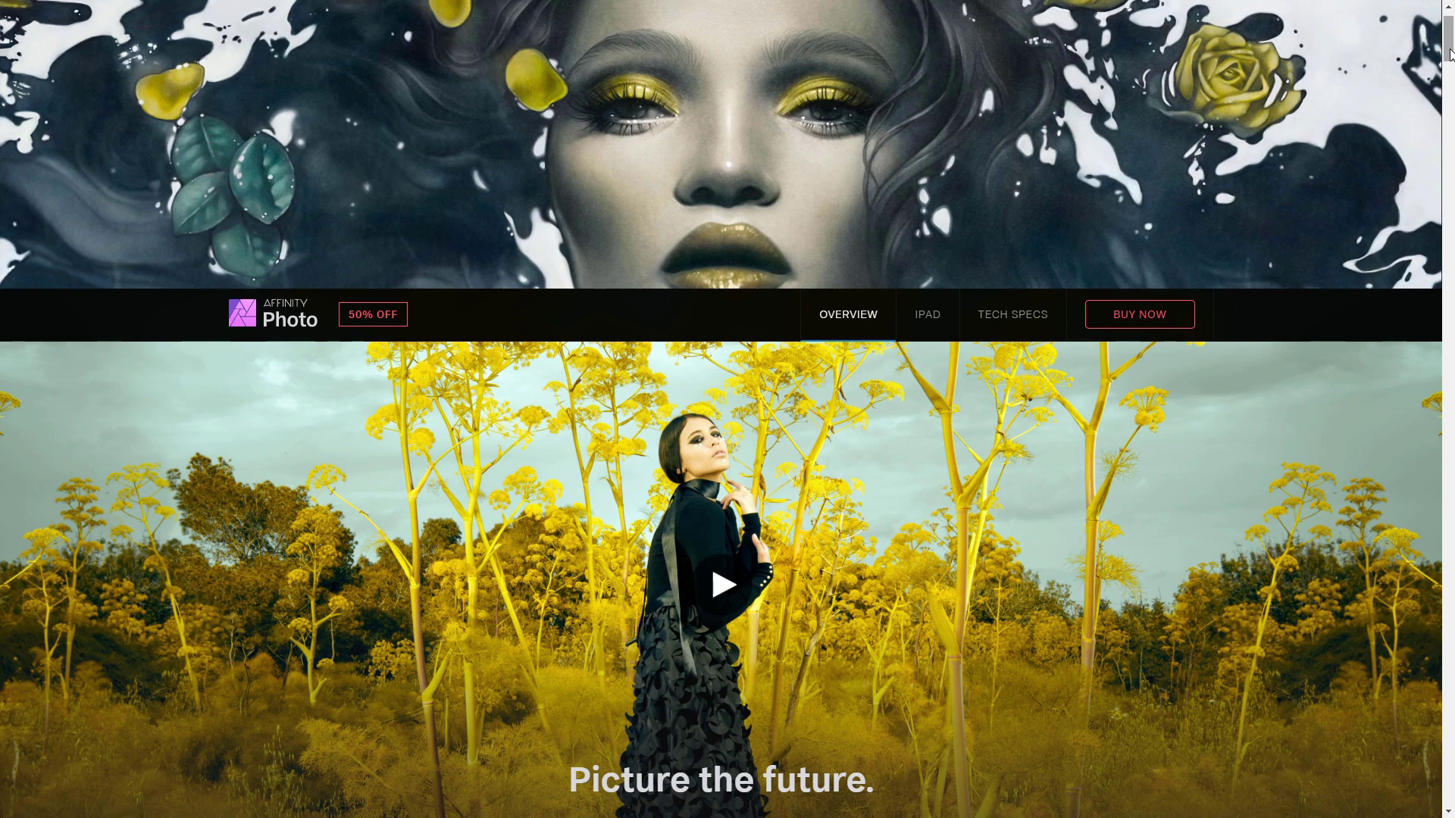
Scroll the Affinity Photo product page down to the Overview section
mouse_move(1449, 55)
left_mouse_down()
mouse_move(1424, 142)
mouse_move(1429, 245)
left_mouse_up()
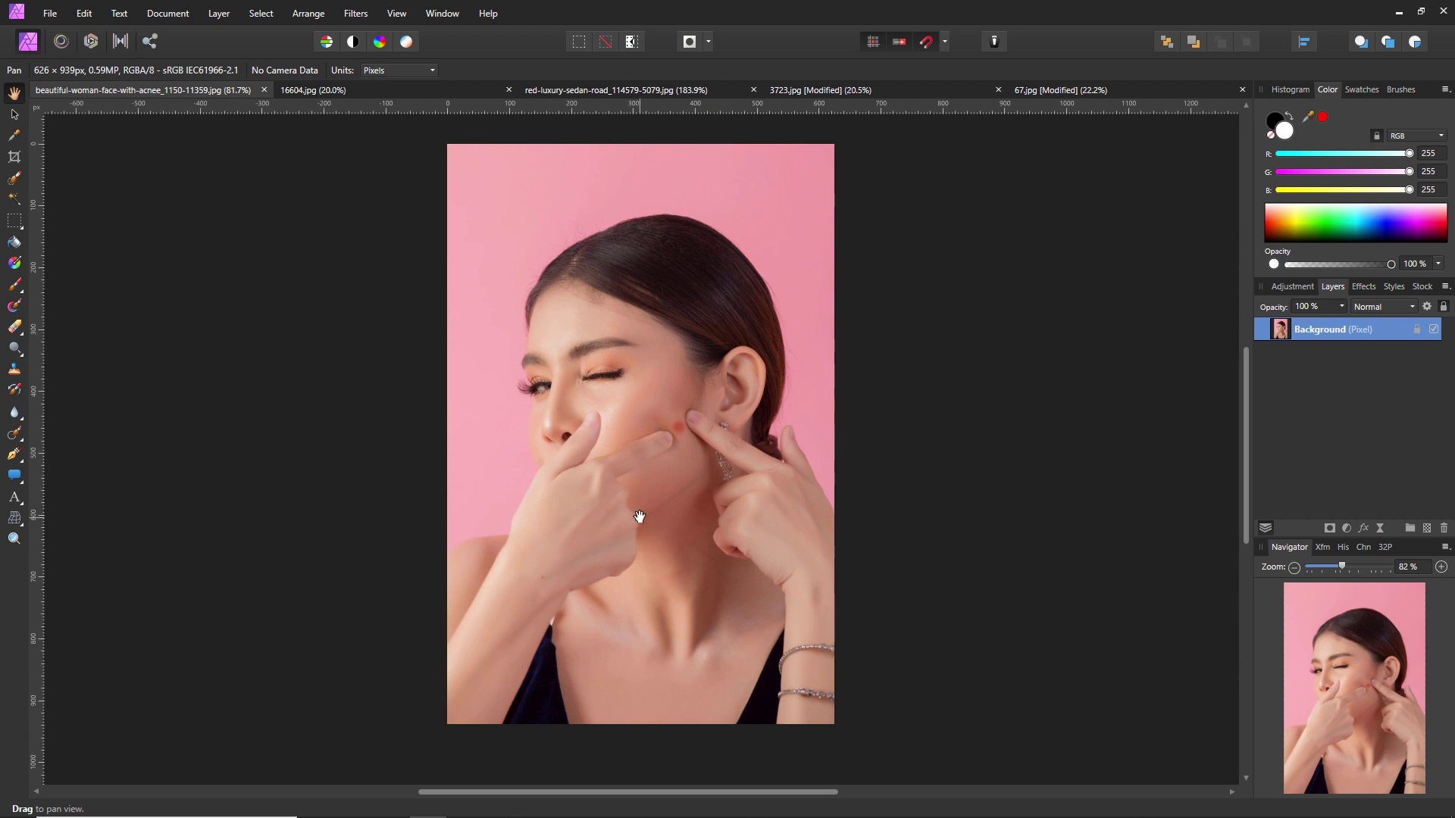
Zoom in on the cheek and select the Patch Tool from the retouch tools
key("j")
scroll(228, 256, "up", 2)
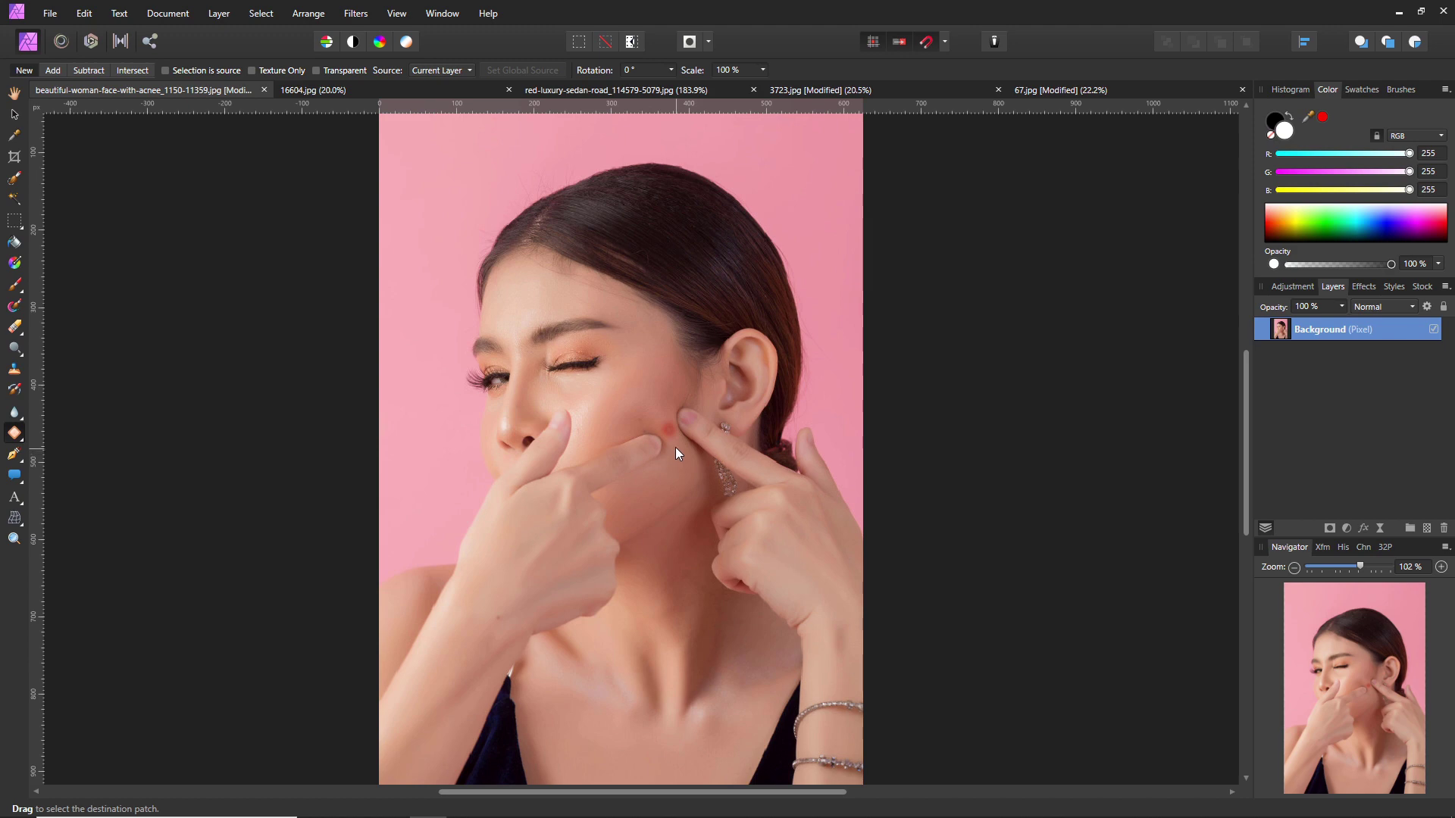
scroll(639, 458, "up", 2)
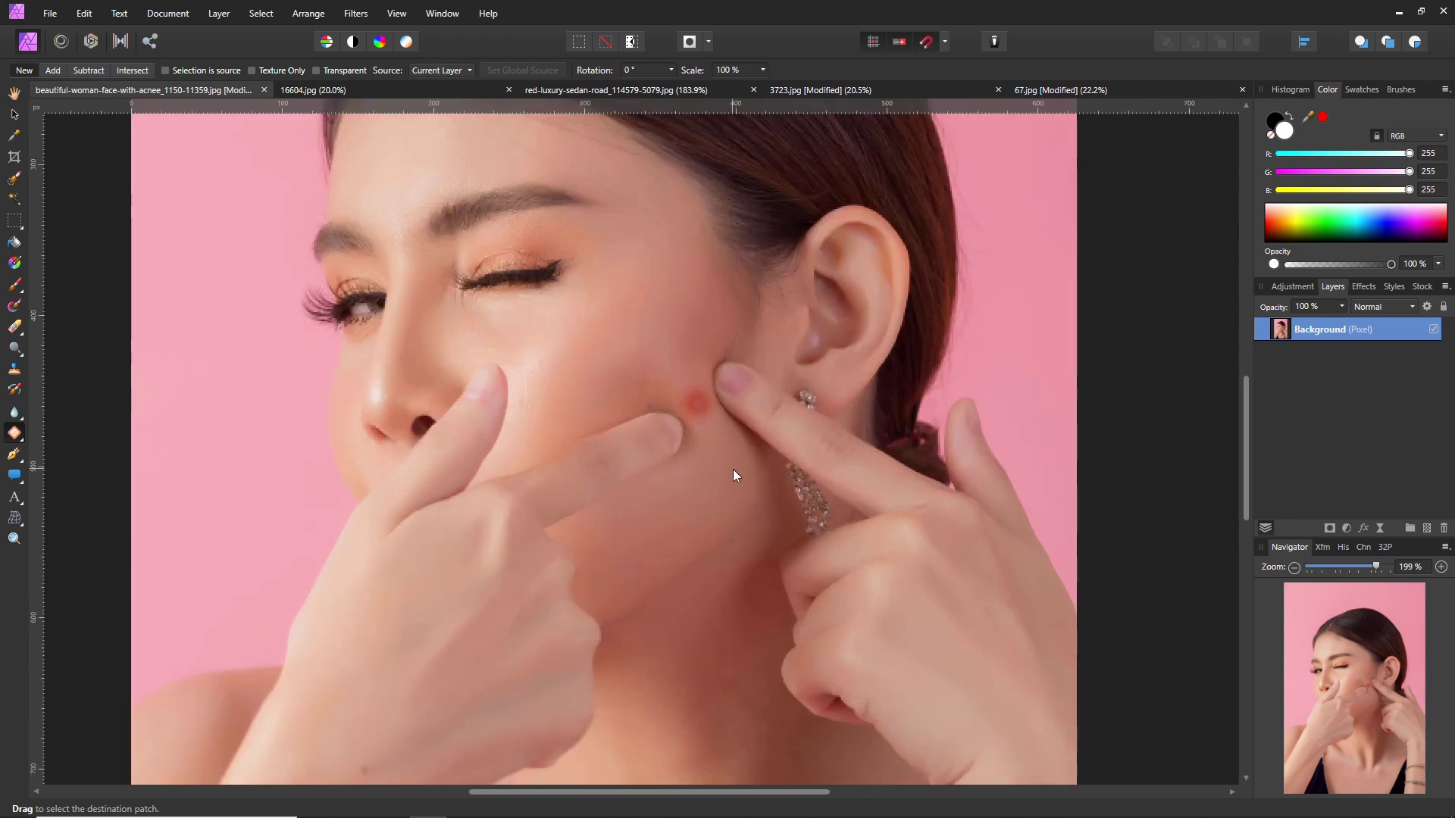
scroll(734, 471, "down", 3)
scroll(733, 471, "up", 2)
scroll(733, 475, "down", 2)
scroll(675, 510, "up", 3)
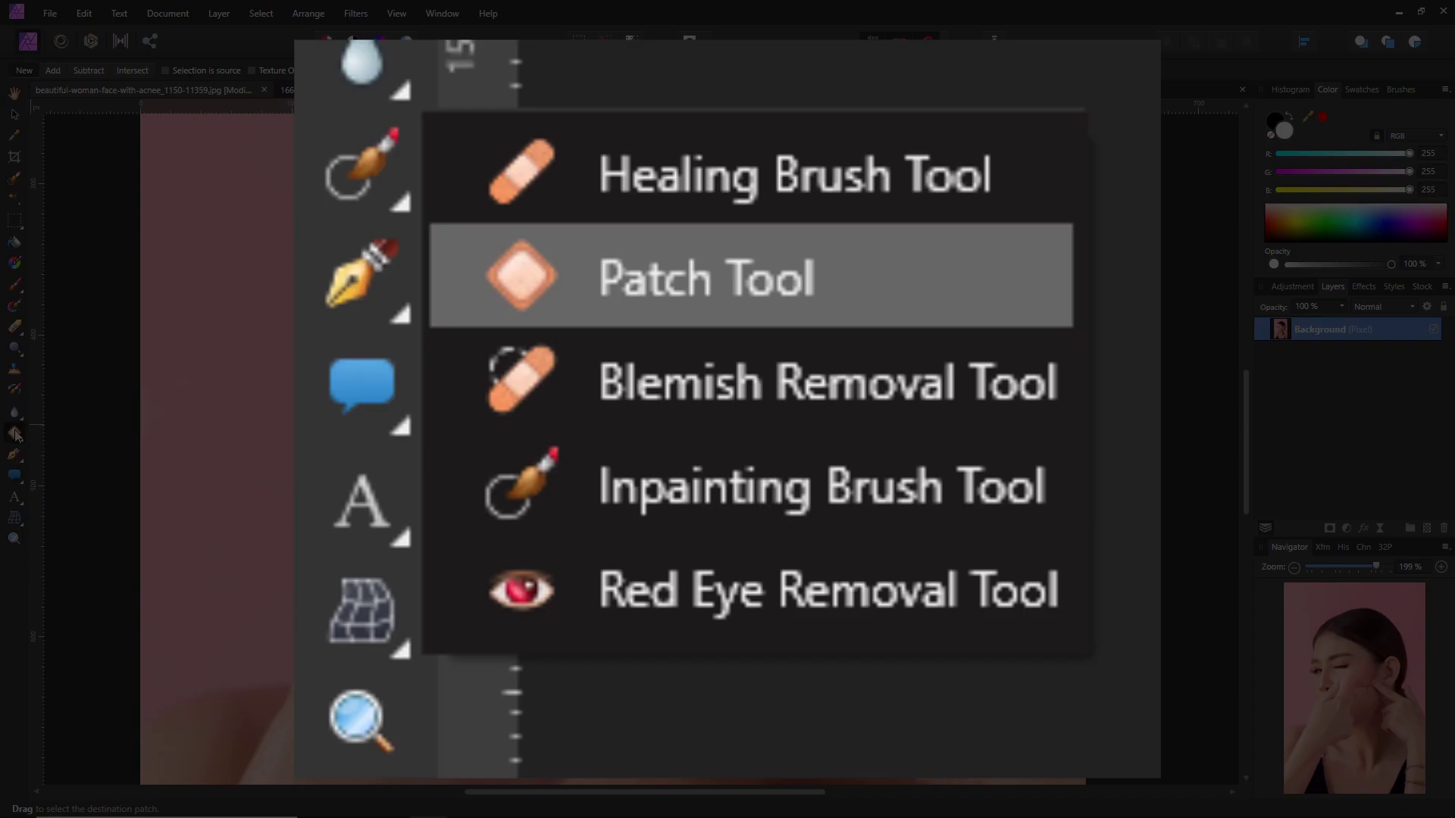
left_click(16, 435)
left_click(45, 436)
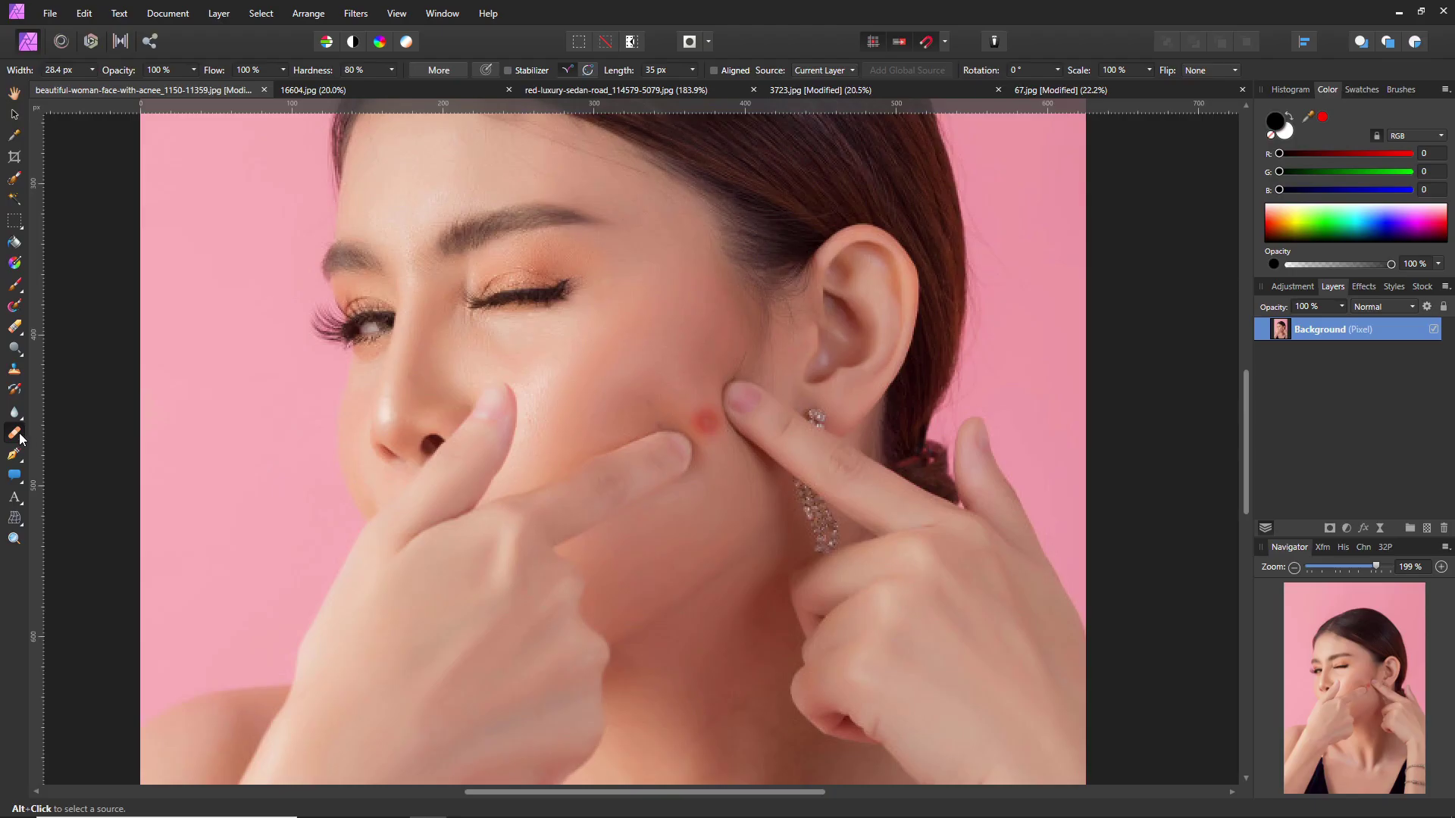
left_click(21, 438)
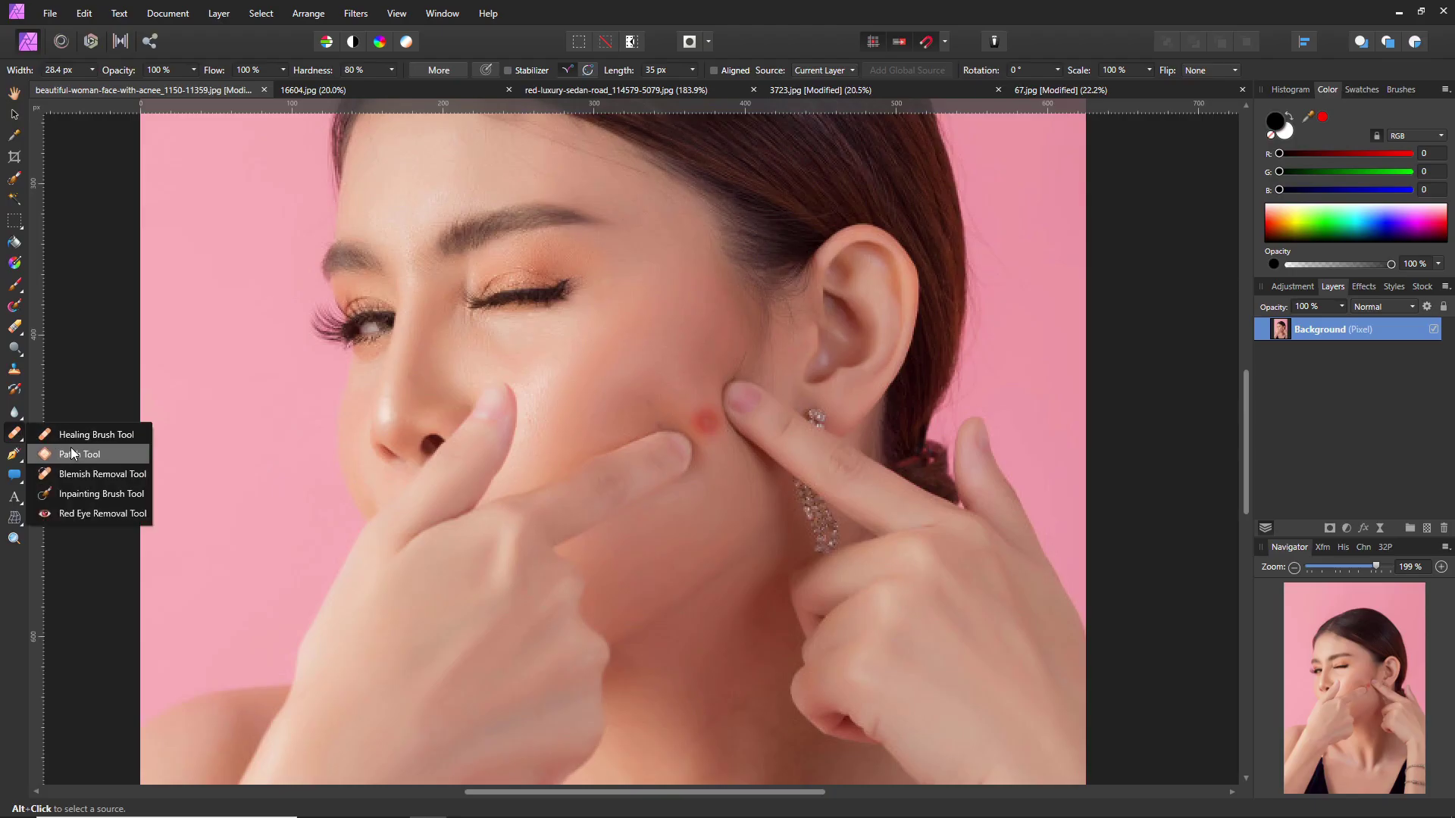
left_click(65, 456)
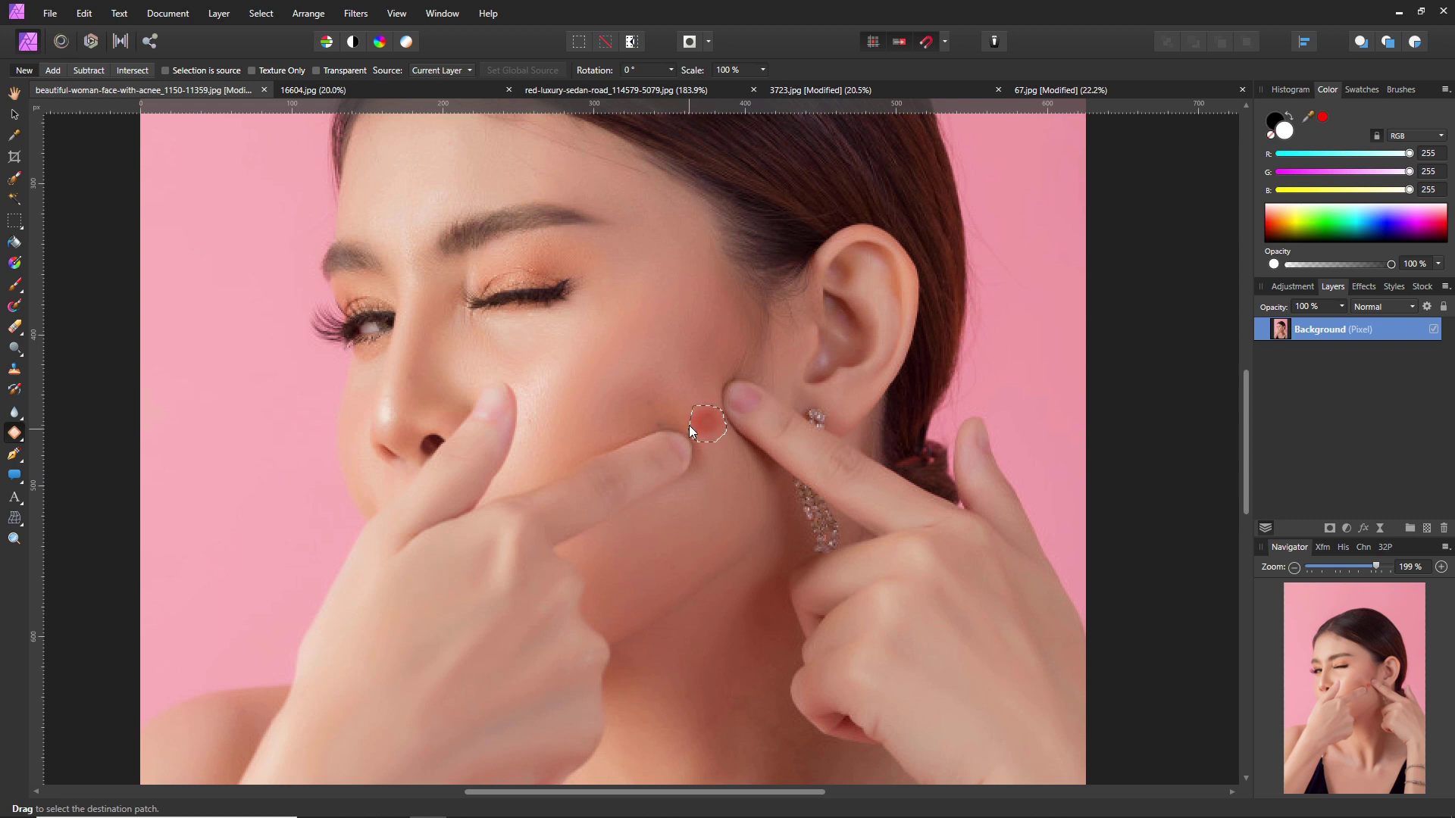
Outline the red pimple on the cheek and patch it with nearby clean skin
mouse_move(689, 421)
left_mouse_down()
mouse_move(694, 407)
mouse_move(720, 413)
mouse_move(711, 434)
left_mouse_up()
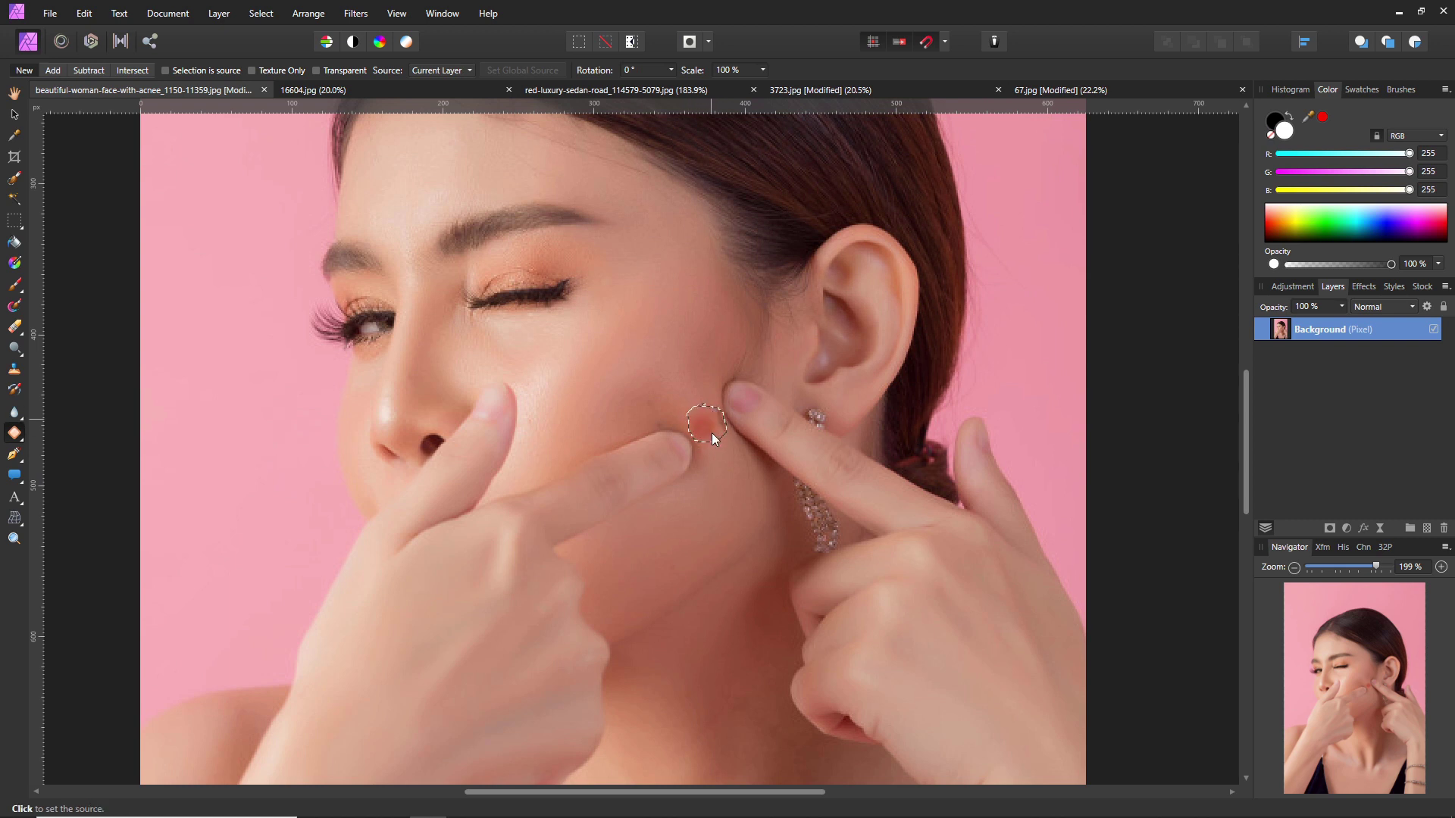
left_click(728, 476)
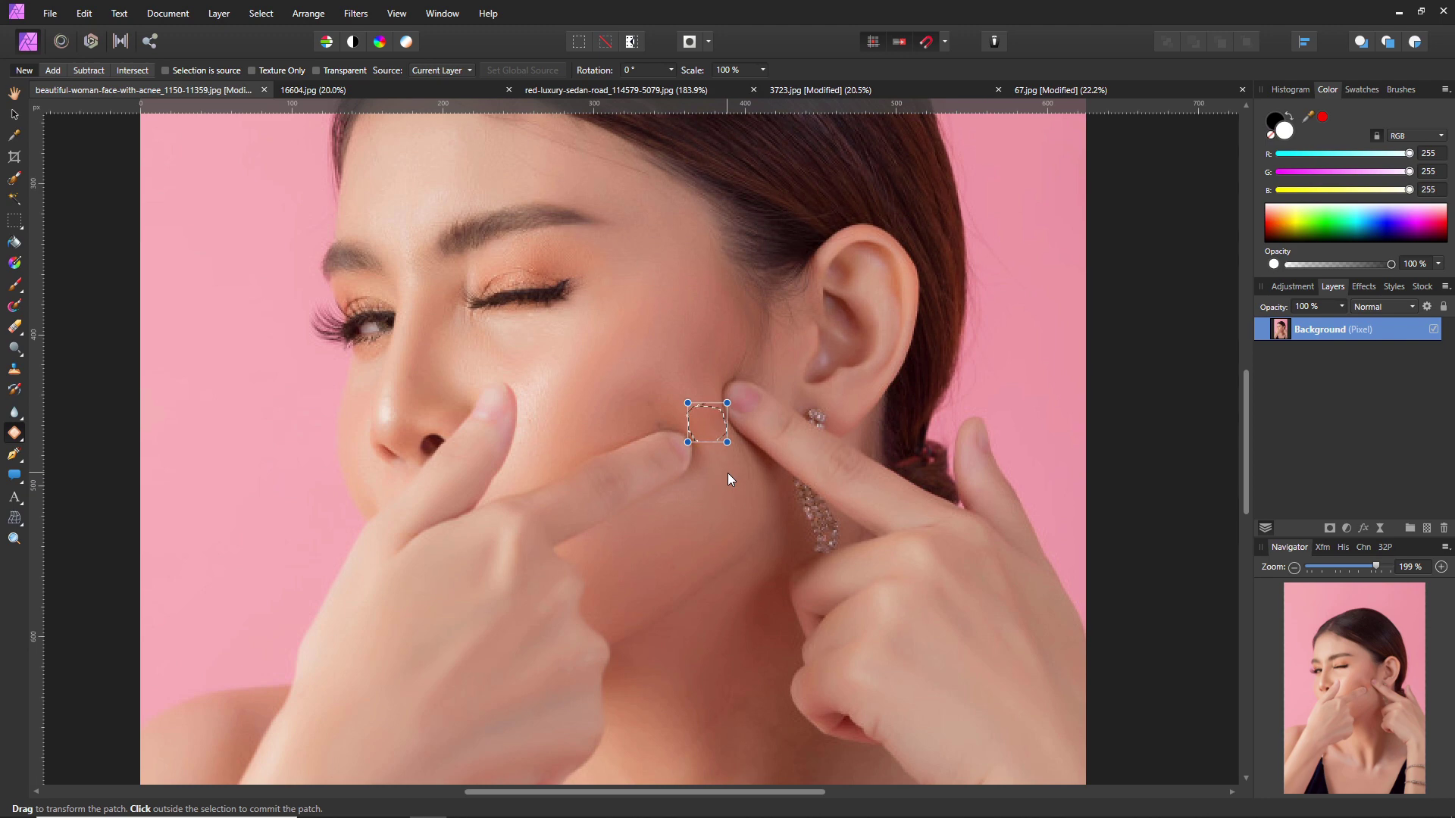
left_click(728, 480)
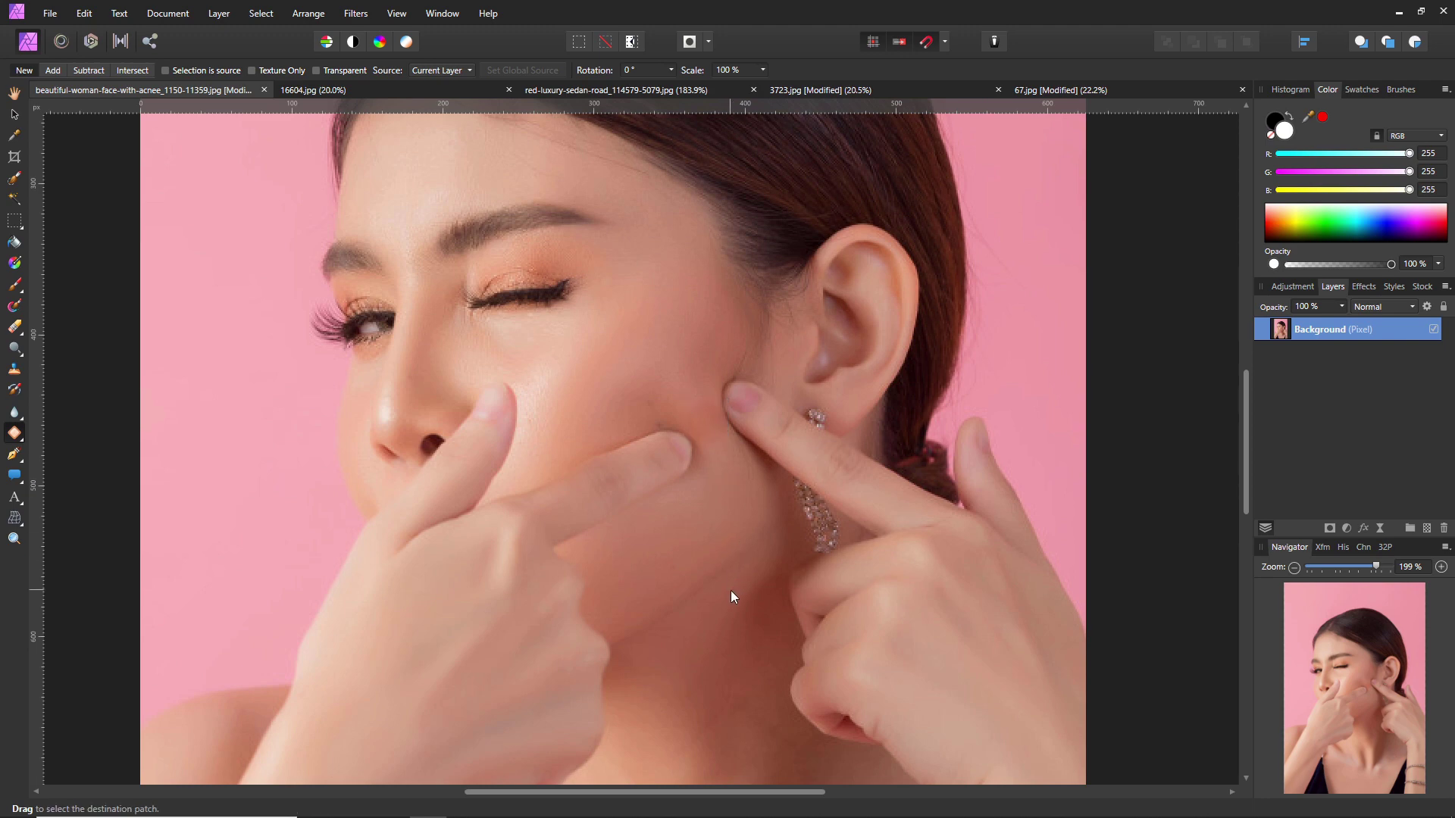
scroll(729, 588, "down", 5)
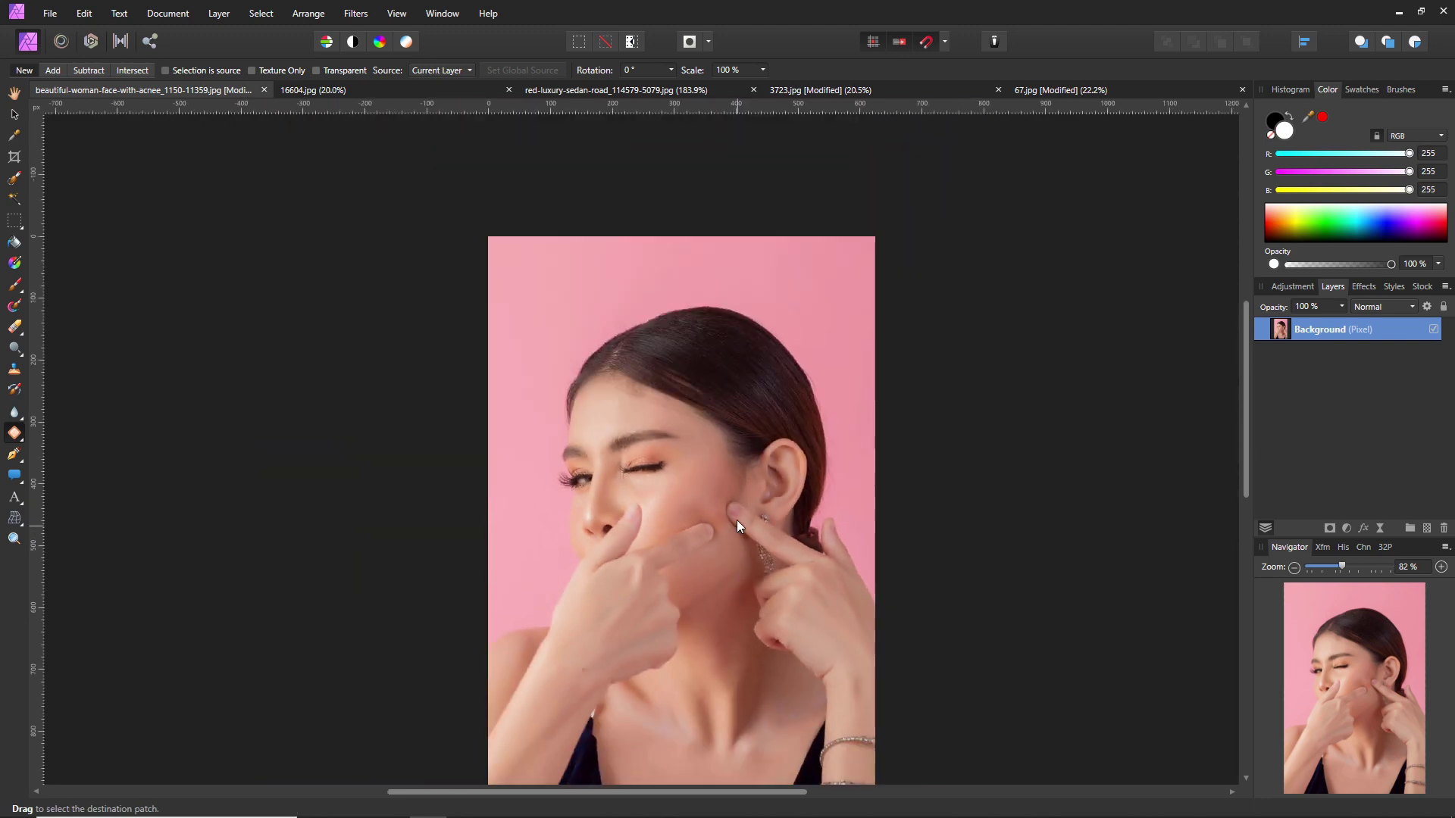
scroll(737, 523, "up", 5)
scroll(720, 550, "up", 1)
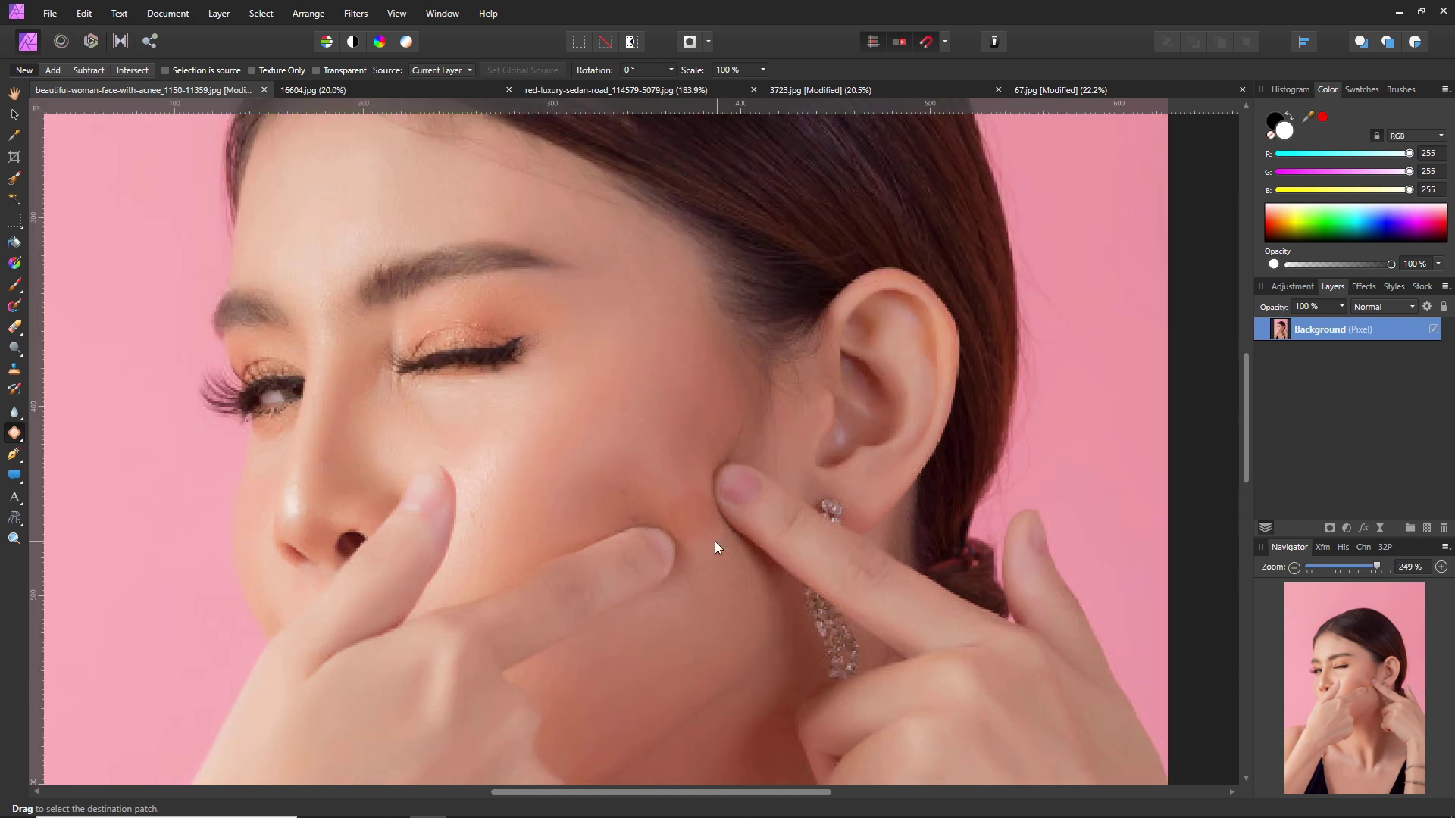
Choose the Healing Brush and set clear cheek skin as its source
left_click(14, 433)
left_click(66, 434)
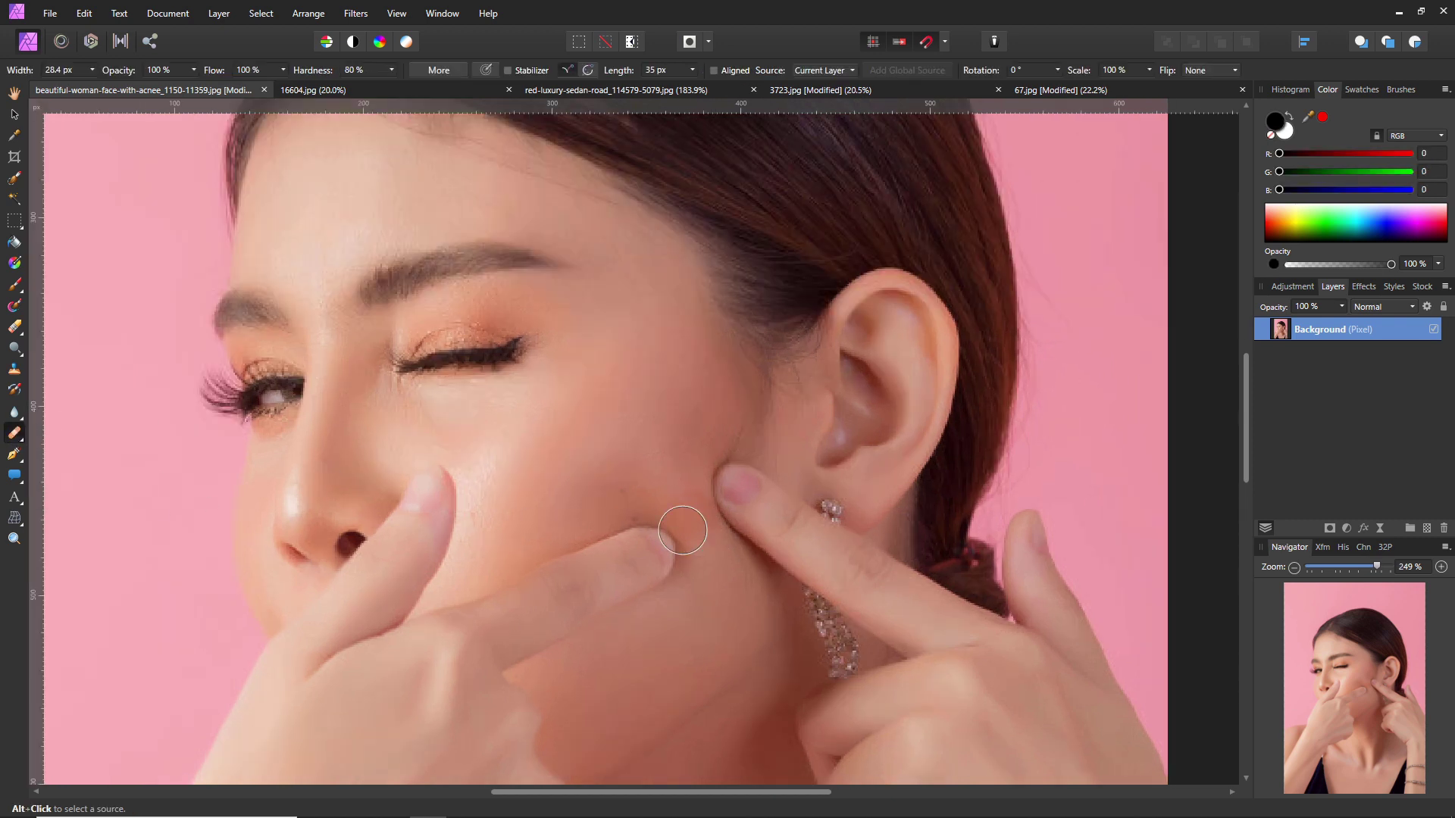
left_click(693, 513)
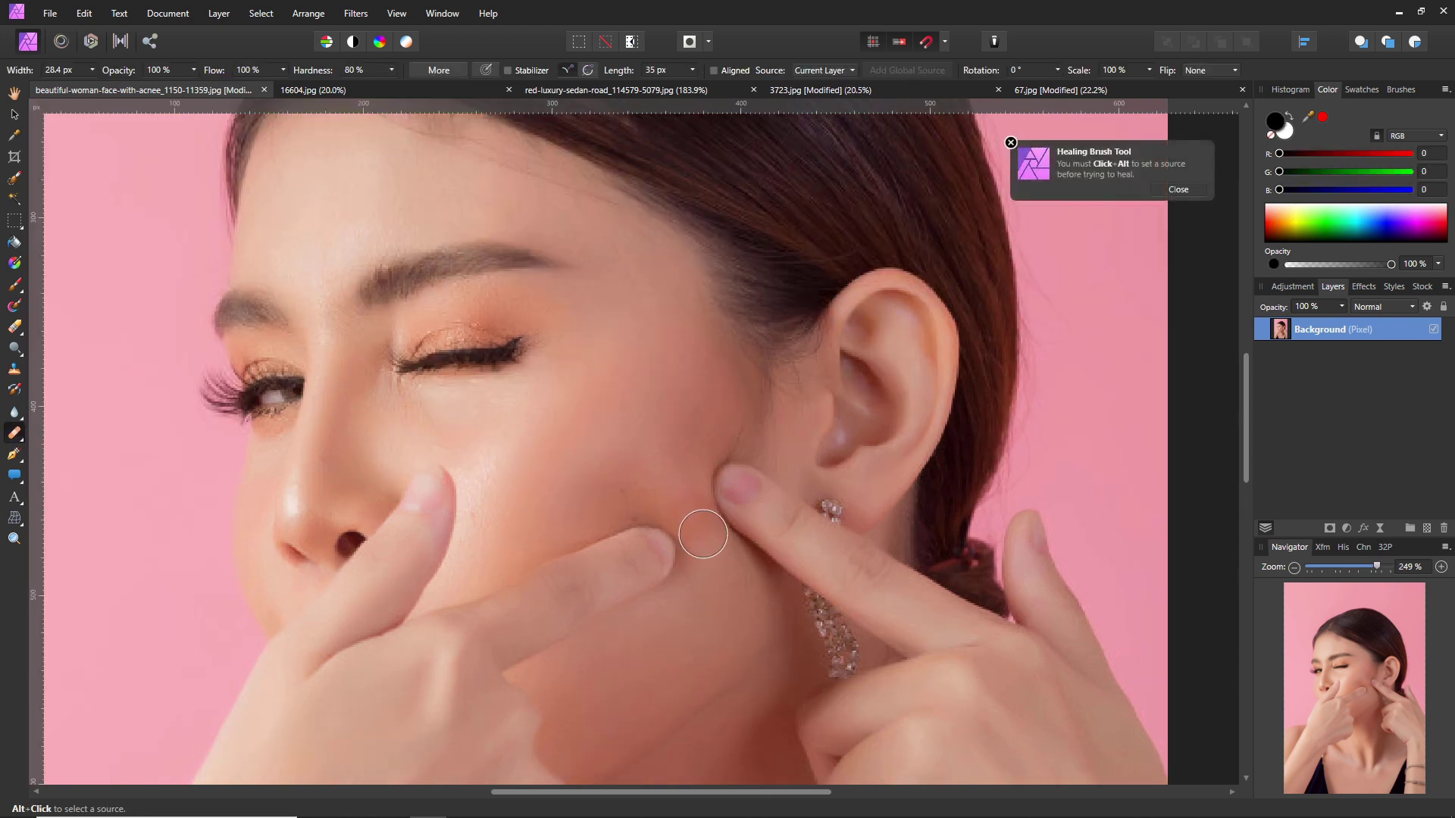
left_click(1177, 191)
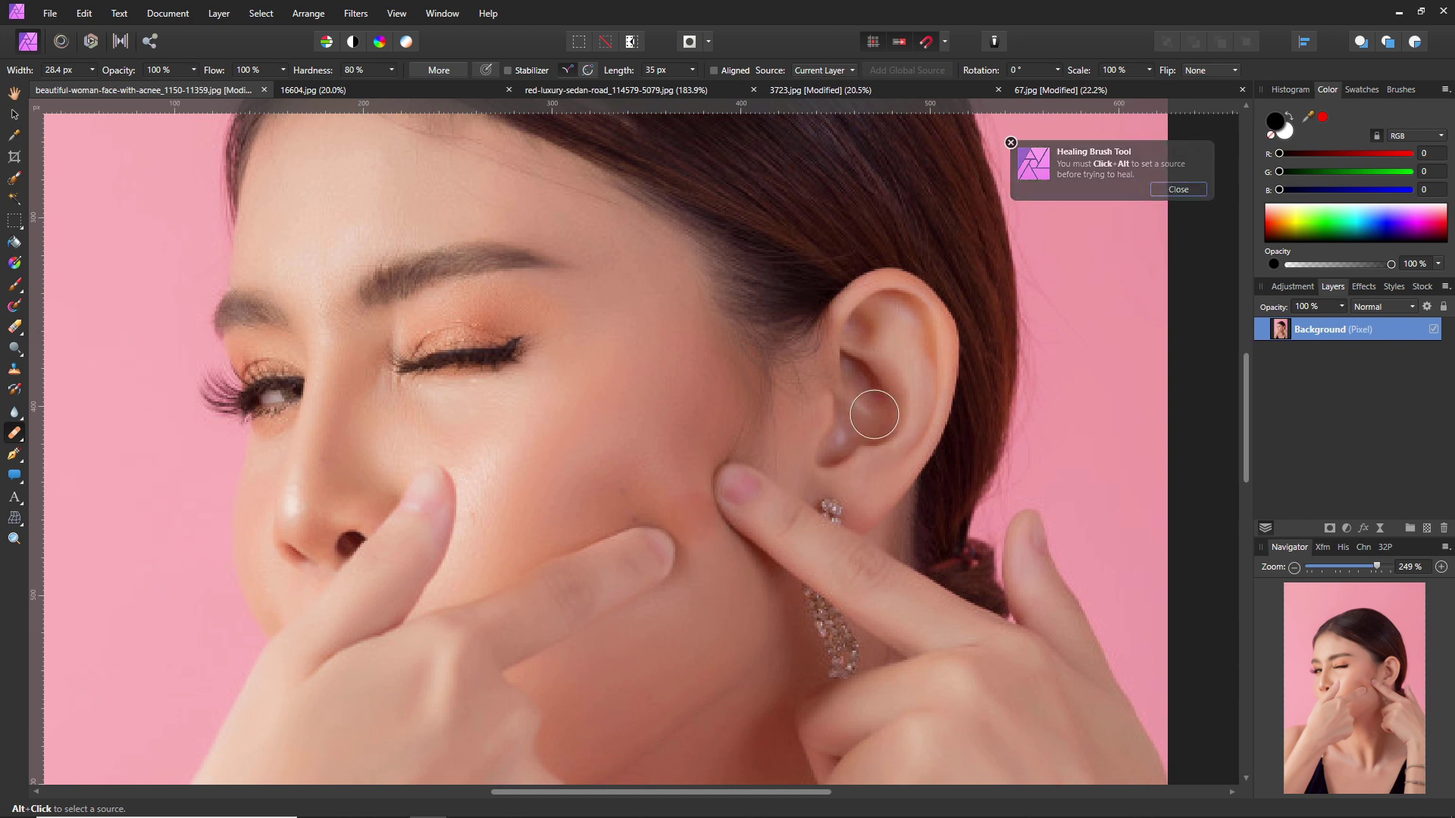
left_click(681, 470, "alt")
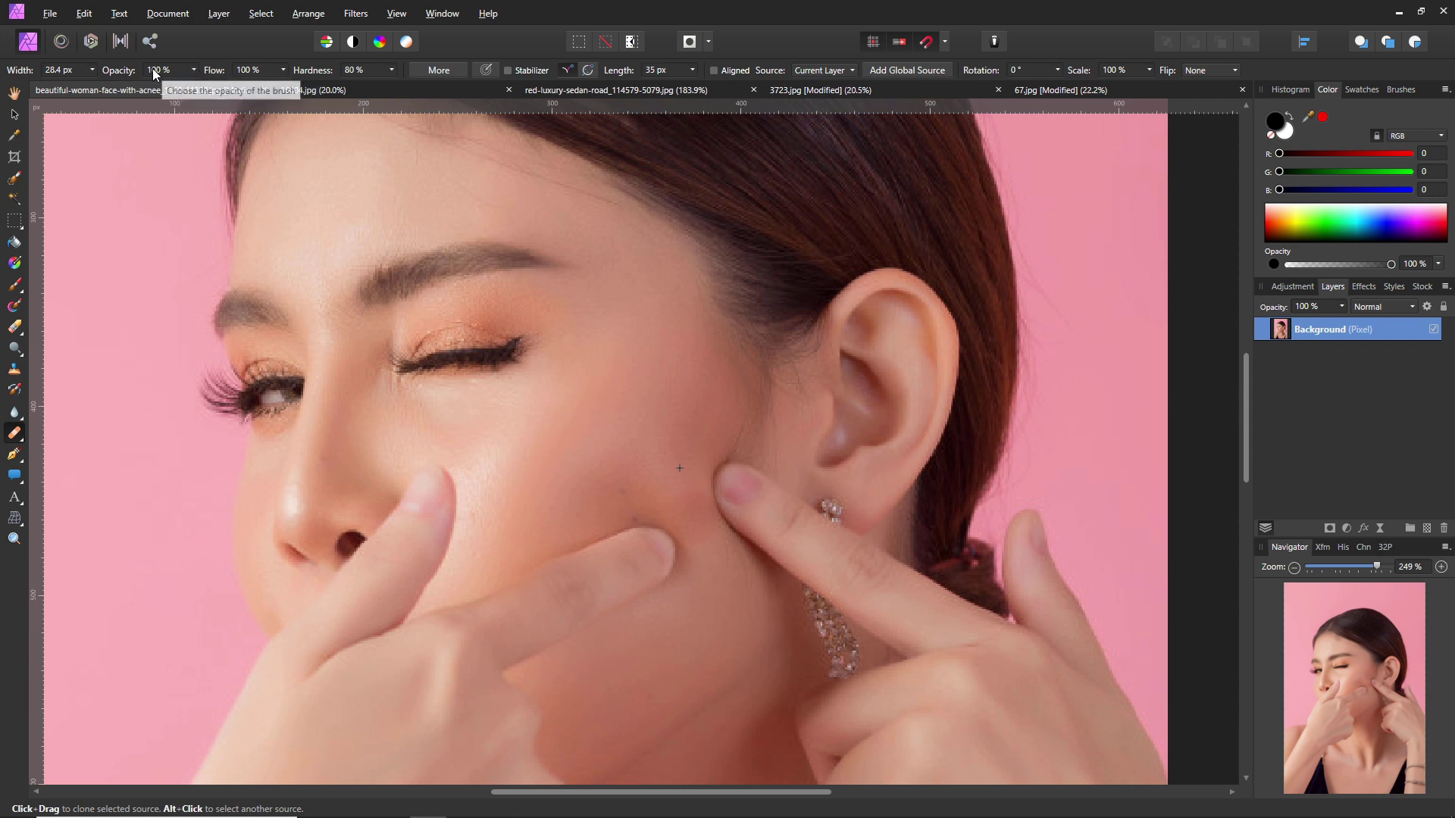
Set brush opacity to 63% and heal the mark near the fingertip
left_click(194, 70)
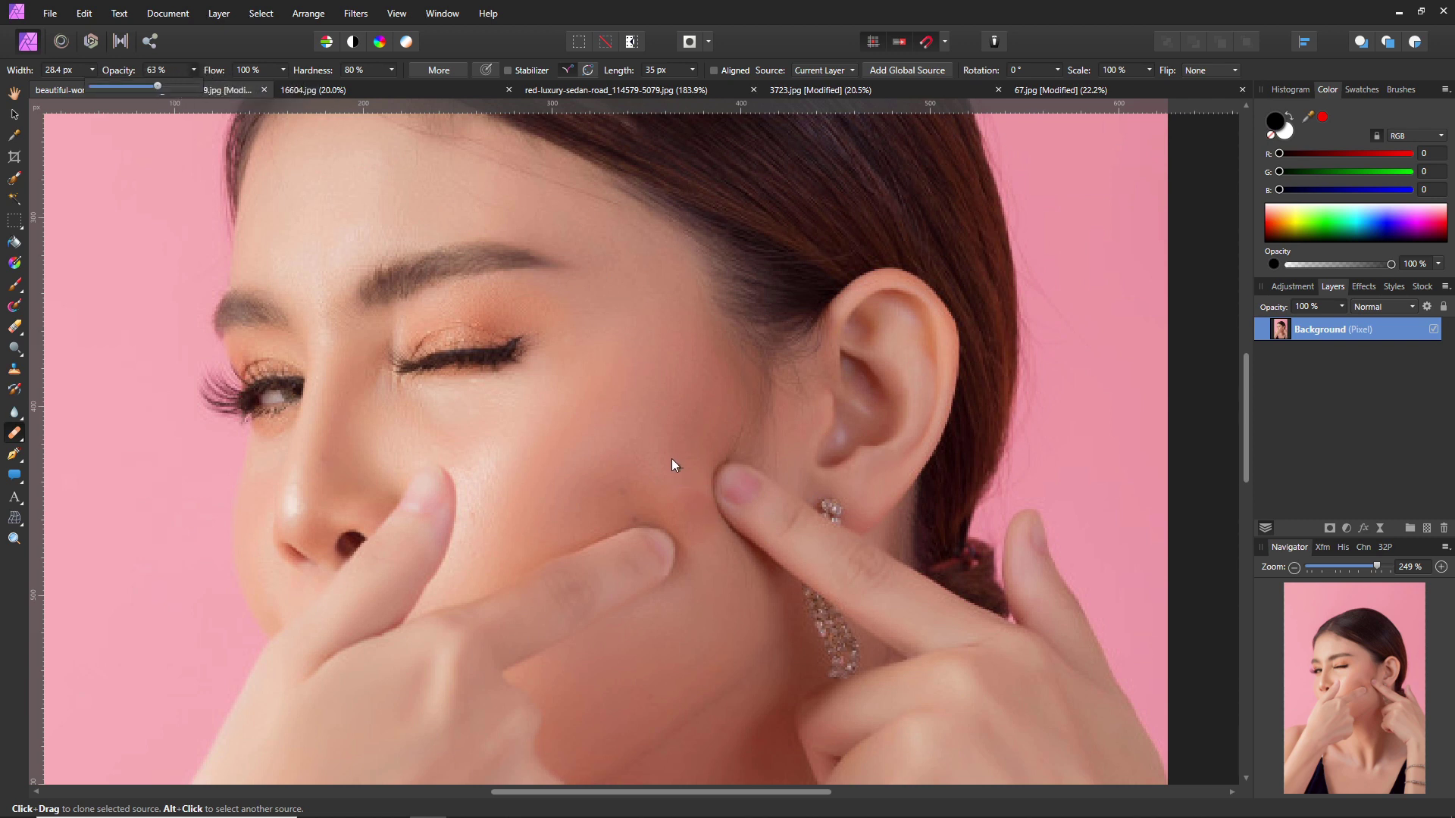
left_click(672, 453)
left_click_drag(680, 467, 689, 503)
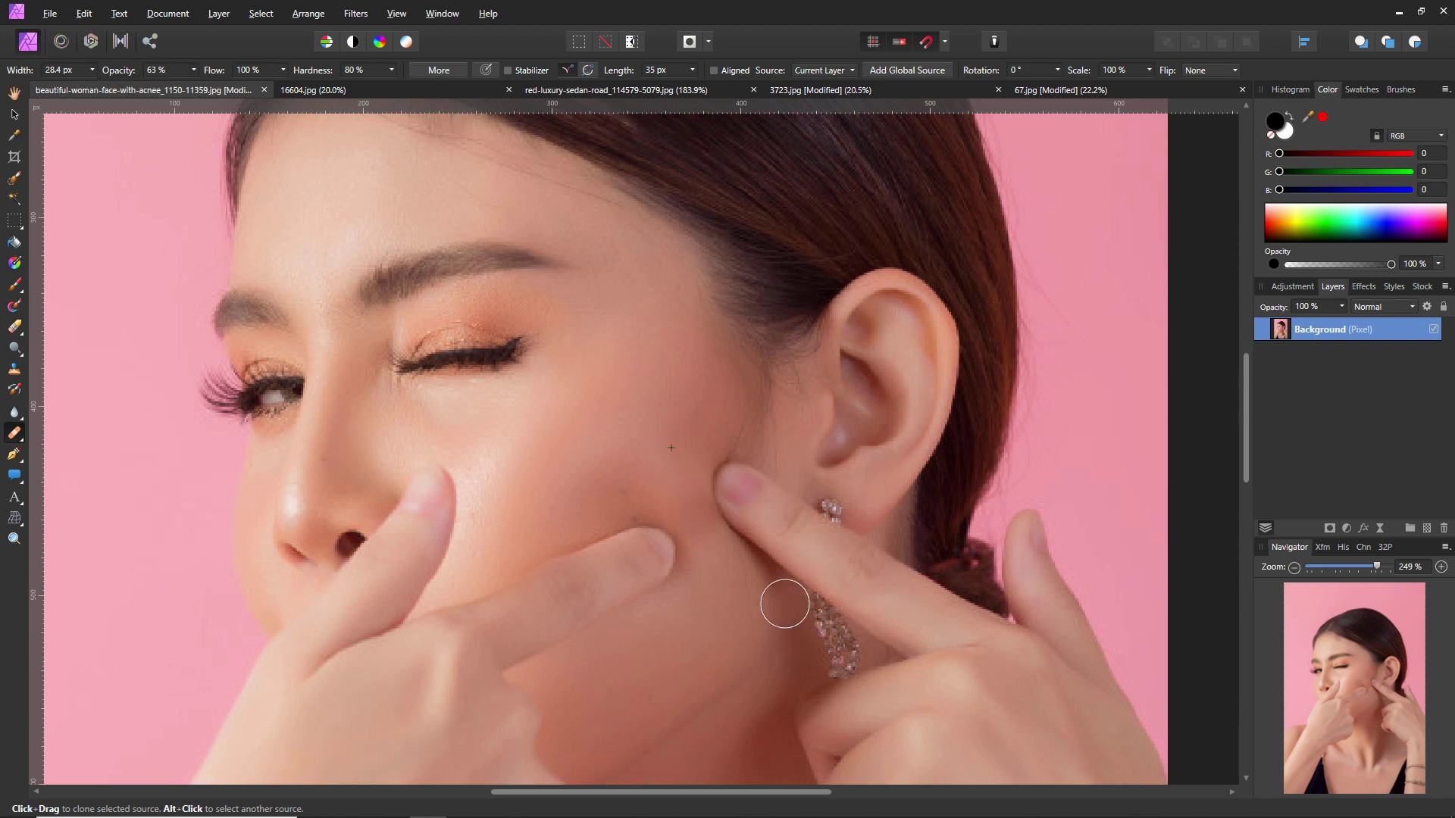
scroll(783, 602, "down", 2)
scroll(787, 621, "down", 6)
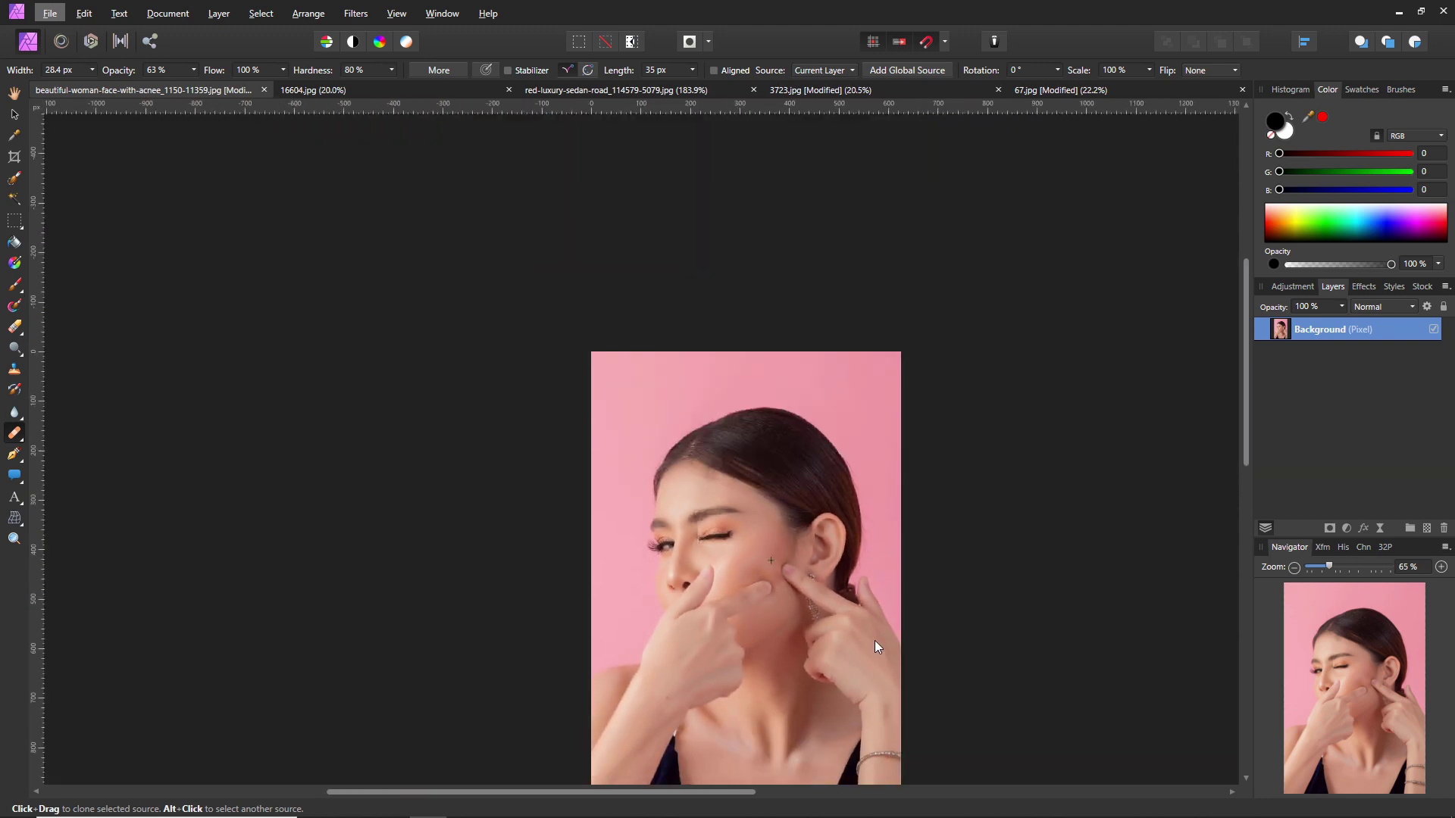
Open the 16604.jpg pier photo and select the Inpainting Brush Tool
left_click(338, 87)
key("h")
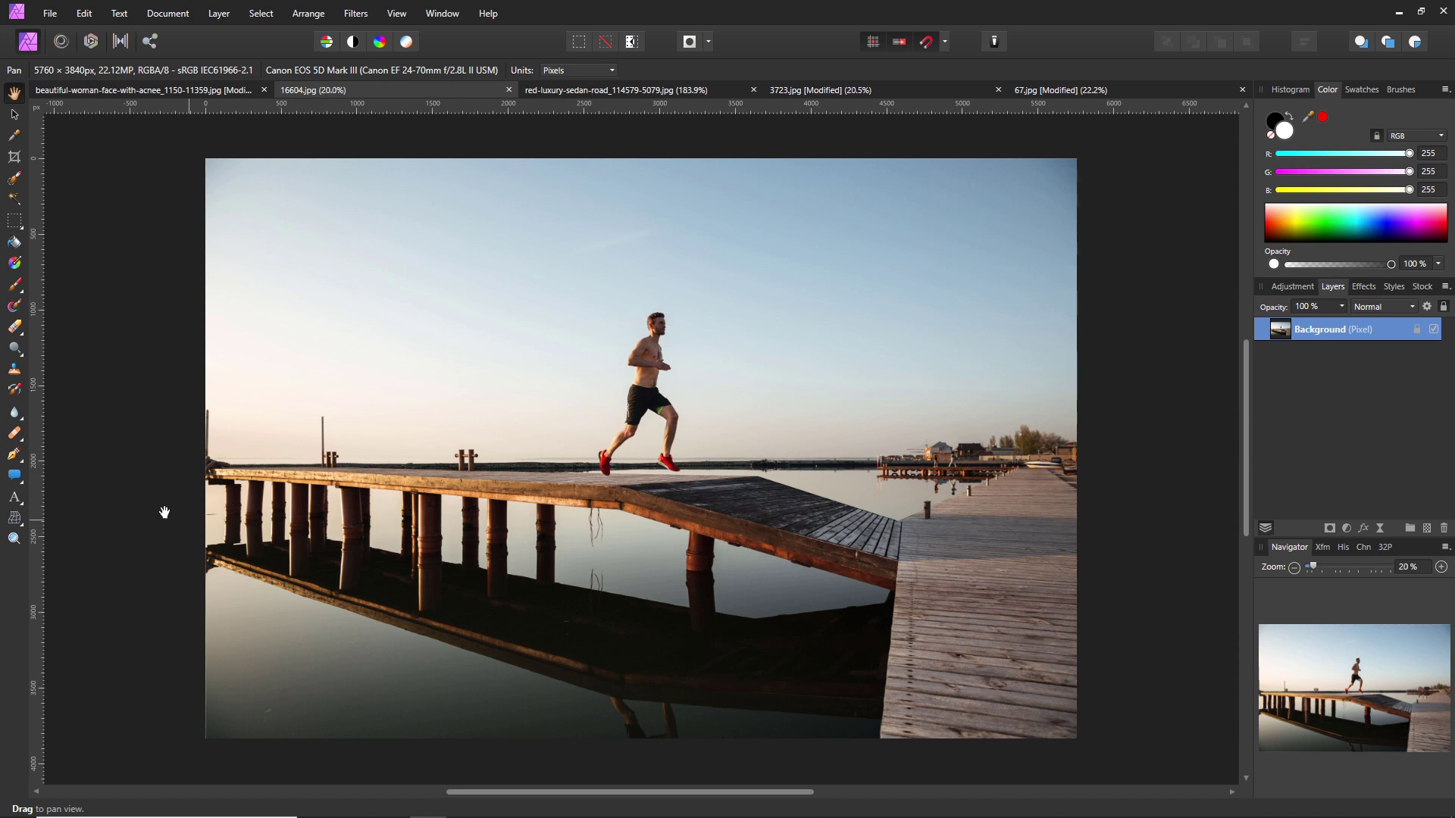
left_click(21, 439)
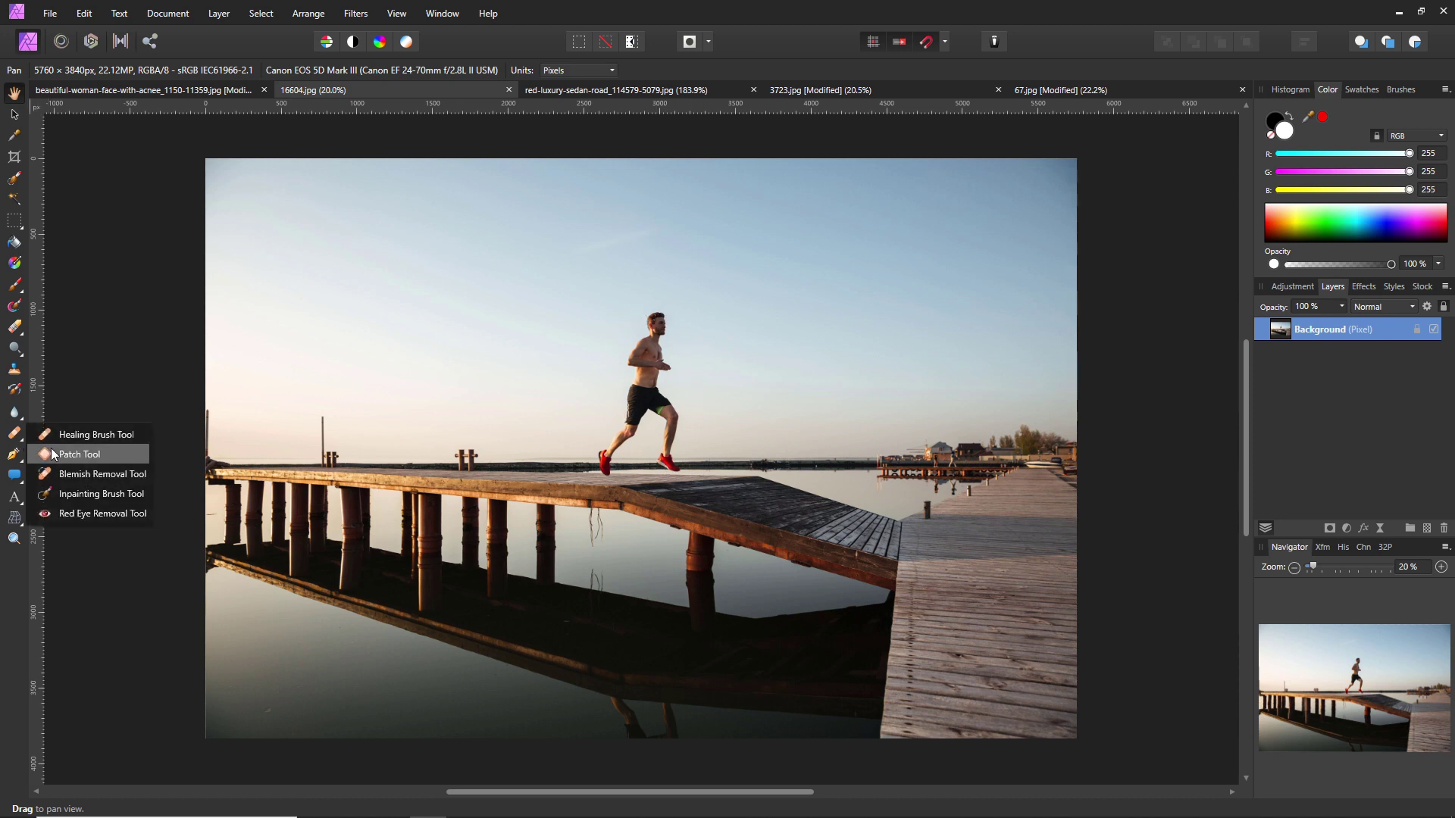
left_click(99, 495)
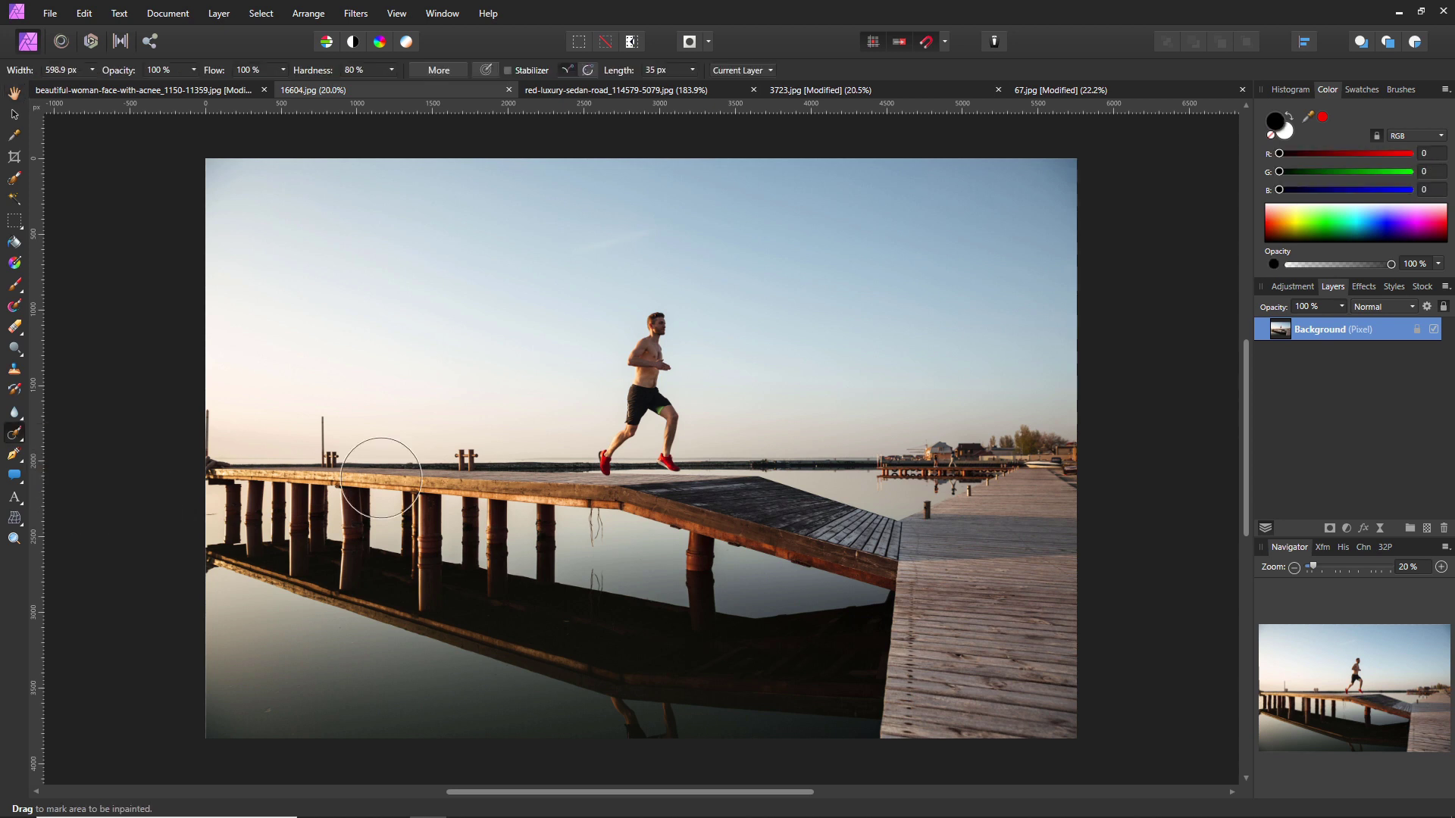
Set the brush to about 226 px and paint out the runner and a sky spot
key("bracketleft")
key("bracketleft")
key("bracketleft")
key("bracketleft")
key("bracketleft")
key("bracketleft")
key("bracketleft")
key("bracketleft")
key("bracketleft")
key("bracketright")
key("bracketright")
key("bracketright")
key("bracketright")
key("bracketright")
key("bracketright")
key("bracketright")
key("bracketleft")
key("bracketleft")
key("bracketleft")
key("bracketleft")
key("bracketleft")
mouse_move(657, 324)
left_mouse_down()
mouse_move(606, 463)
mouse_move(655, 398)
mouse_move(673, 462)
mouse_move(668, 448)
left_mouse_up()
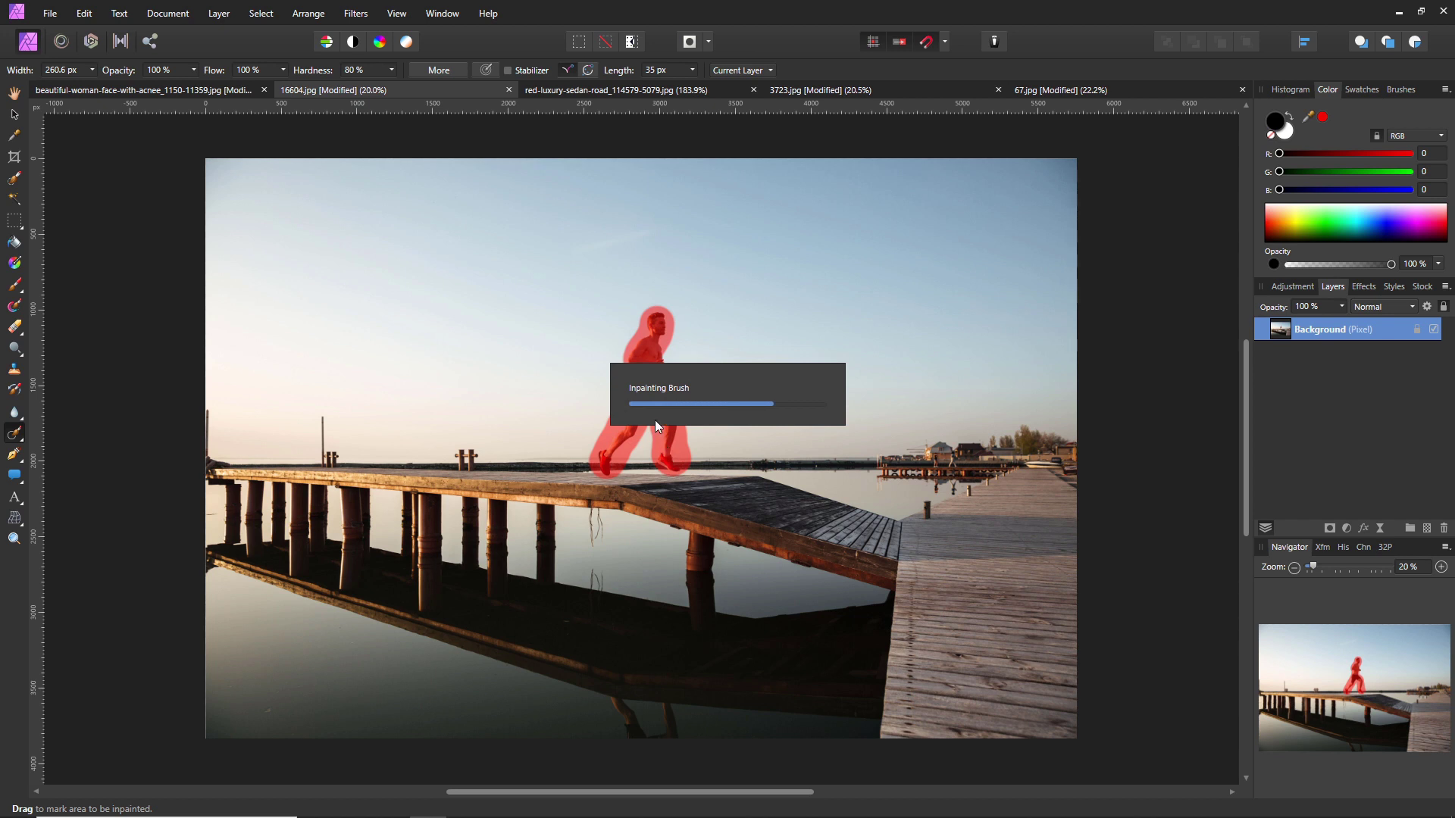
left_click_drag(659, 360, 668, 369)
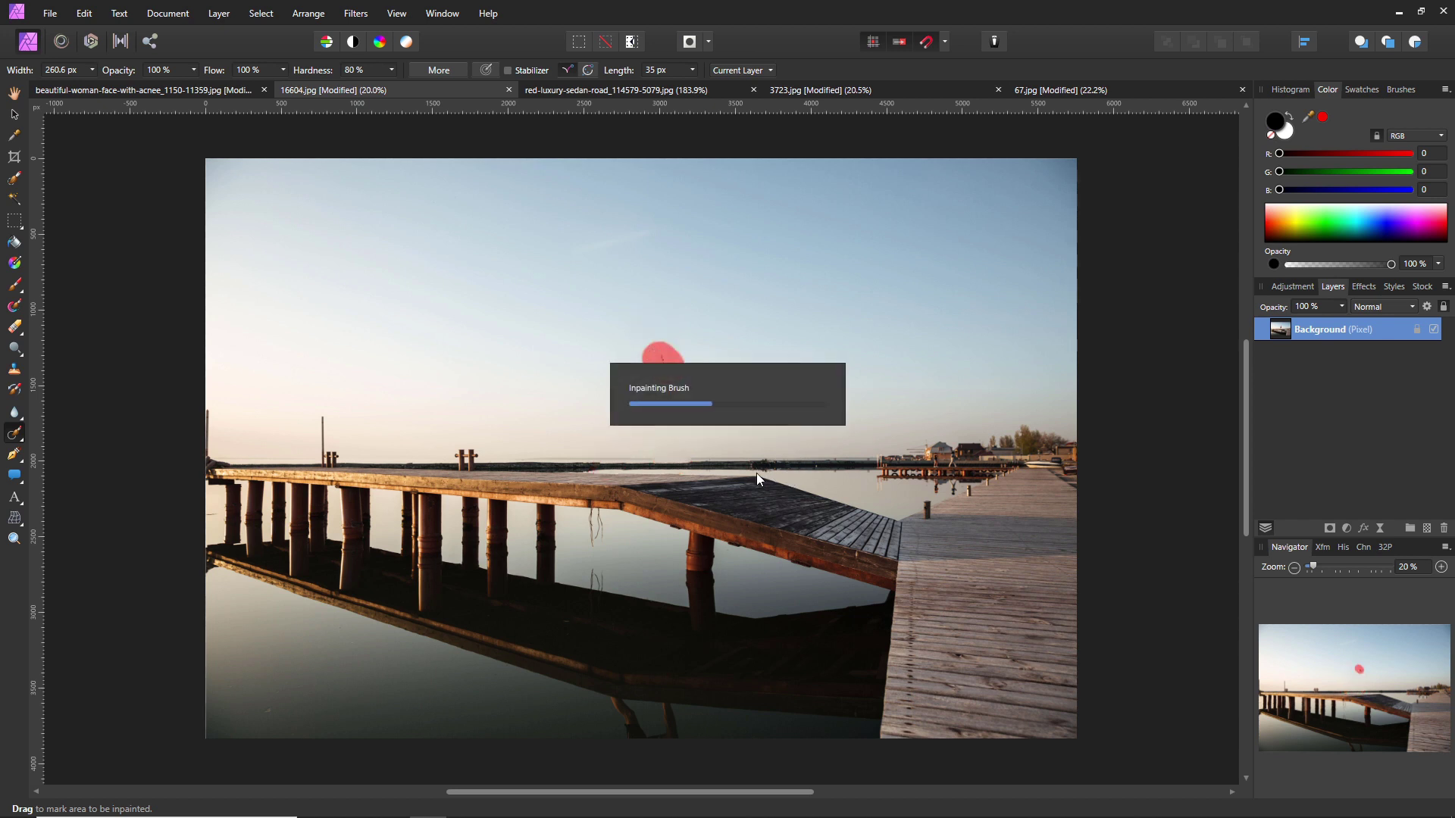
Inpaint the leftover spots in the sky, along the horizon and on the dark water
left_click(740, 420)
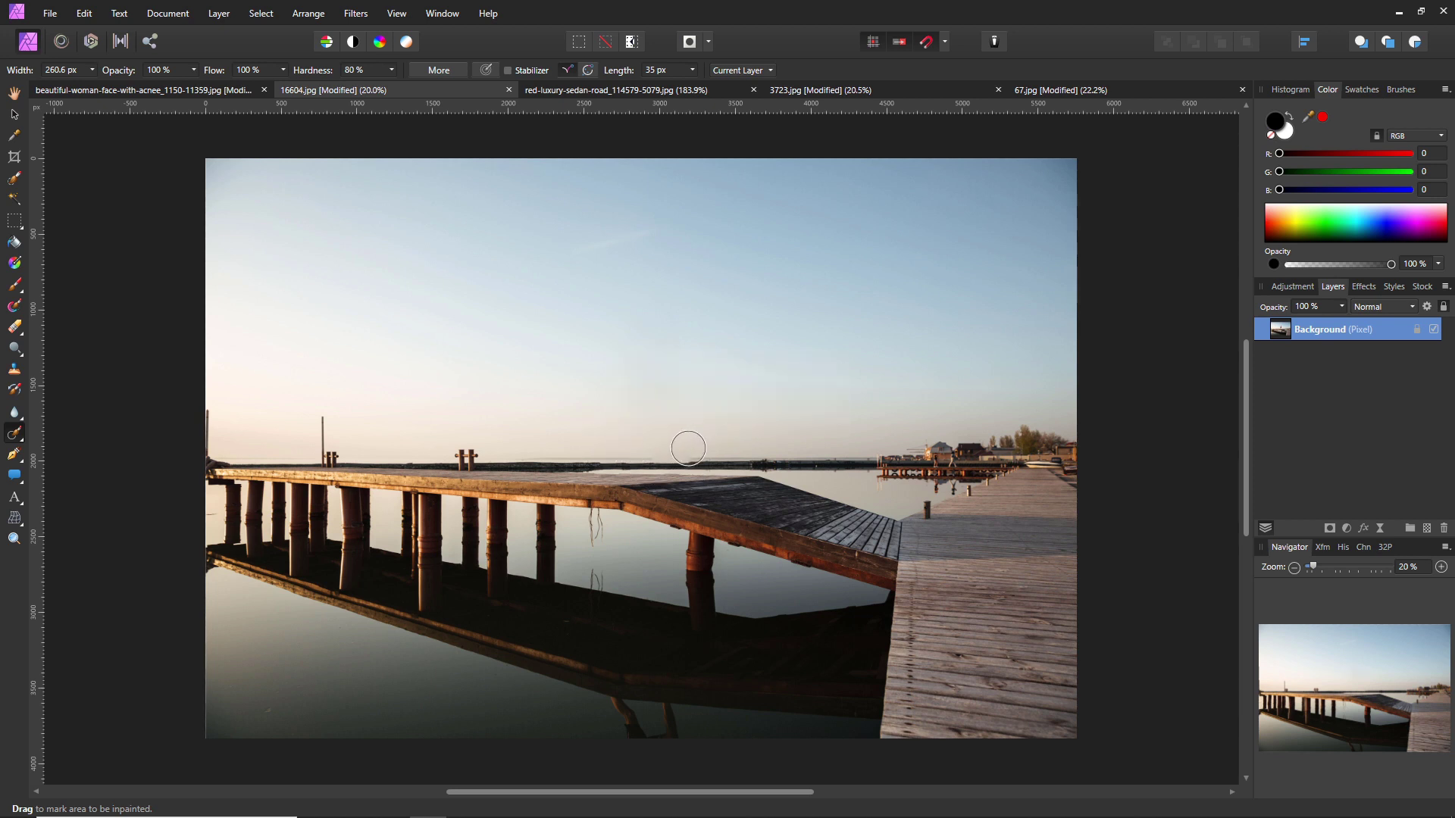
left_click_drag(688, 448, 721, 445)
mouse_move(597, 709)
left_mouse_down()
mouse_move(673, 723)
mouse_move(635, 739)
left_mouse_up()
left_click_drag(696, 778, 771, 758)
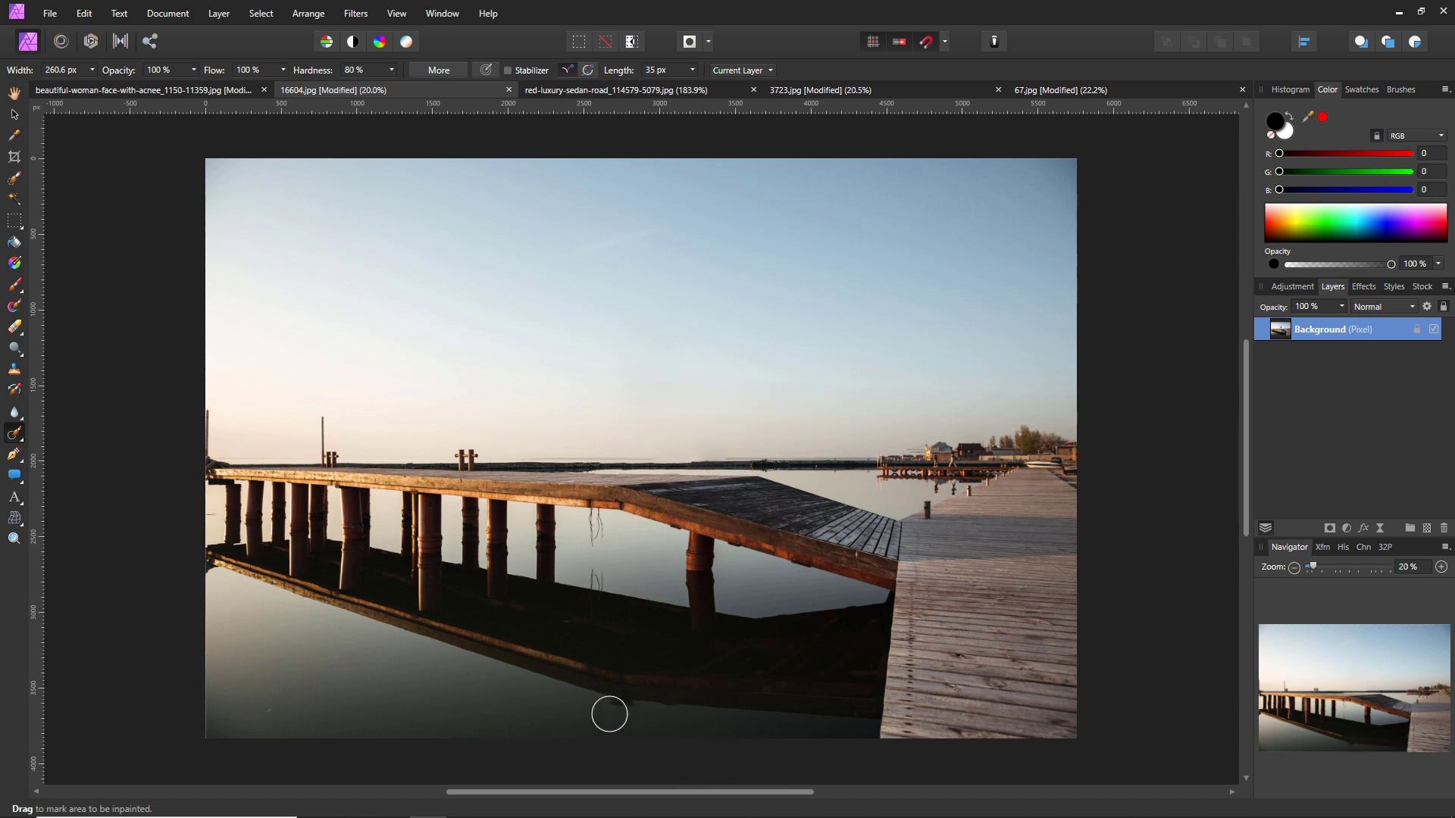
mouse_move(606, 714)
left_mouse_down()
mouse_move(633, 717)
mouse_move(665, 766)
left_mouse_up()
scroll(693, 496, "down", 5)
scroll(704, 506, "up", 3)
Switch to the red car photo and add a new empty Pixel layer
key("ctrl+Tab")
key("h")
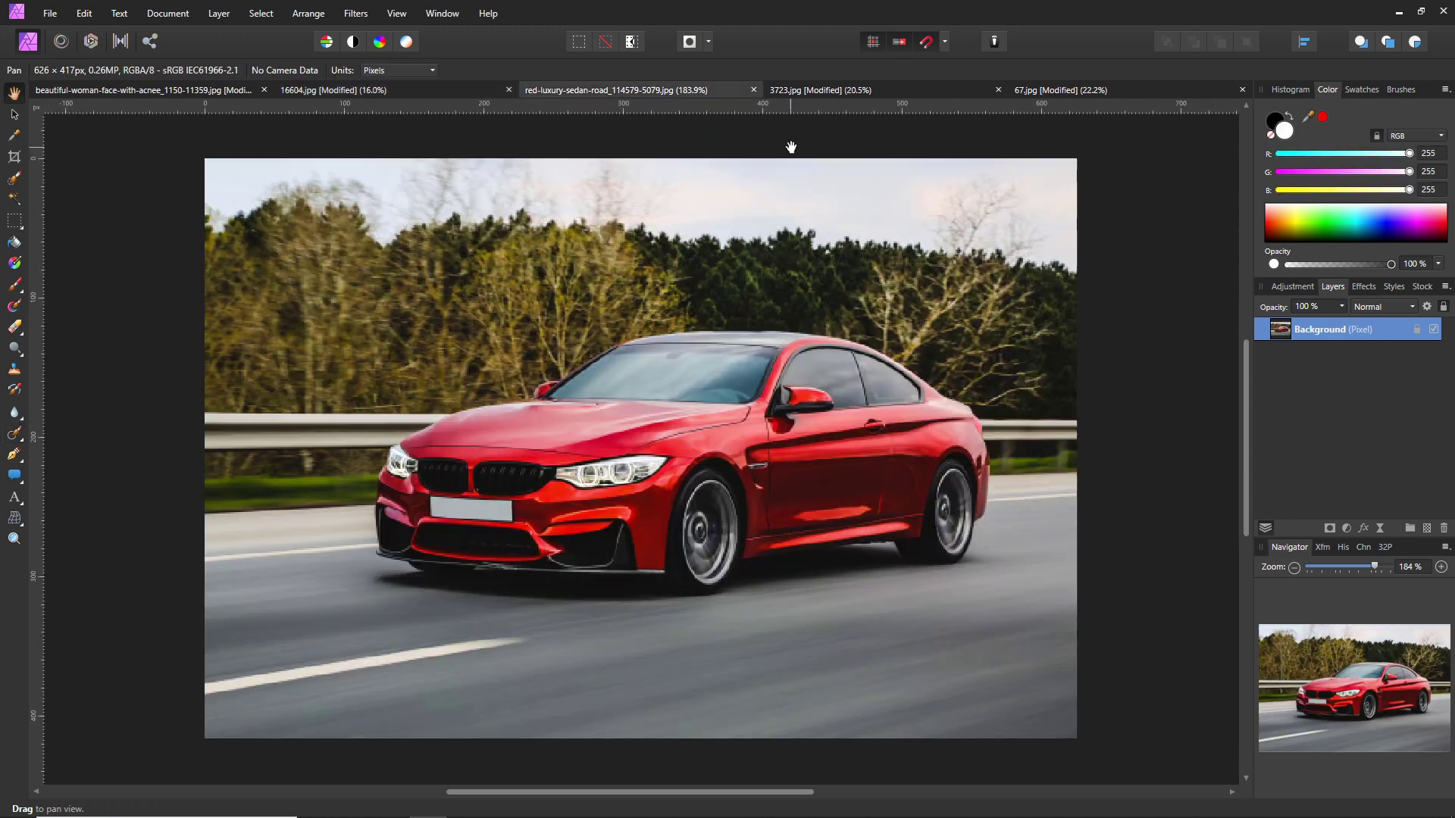
left_click(1426, 529)
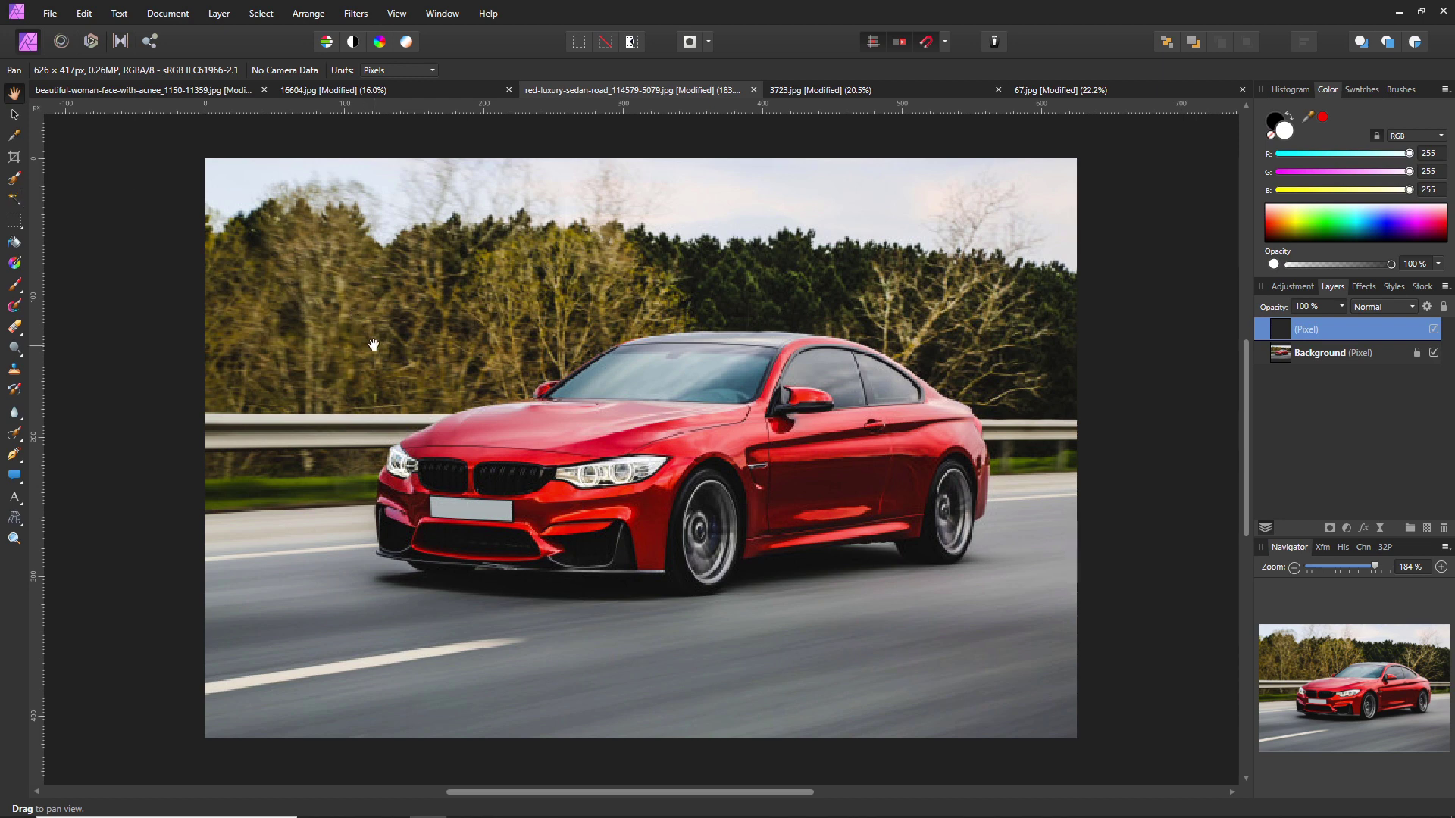
Select the Paint Brush and set its colour to bright green (R0 G235 B21)
key("b")
left_click(247, 334)
key("ctrl+z")
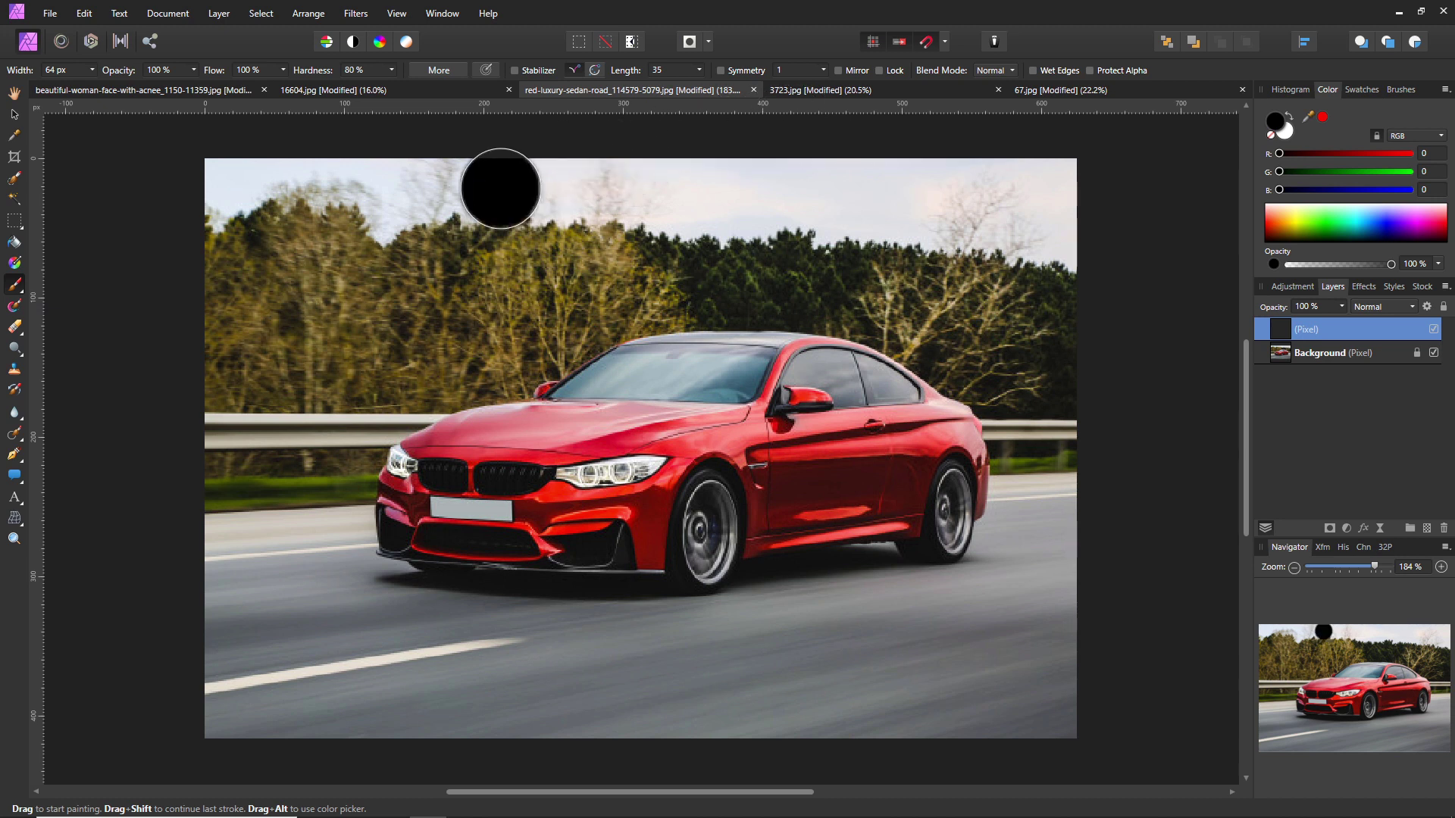
left_click(1331, 222)
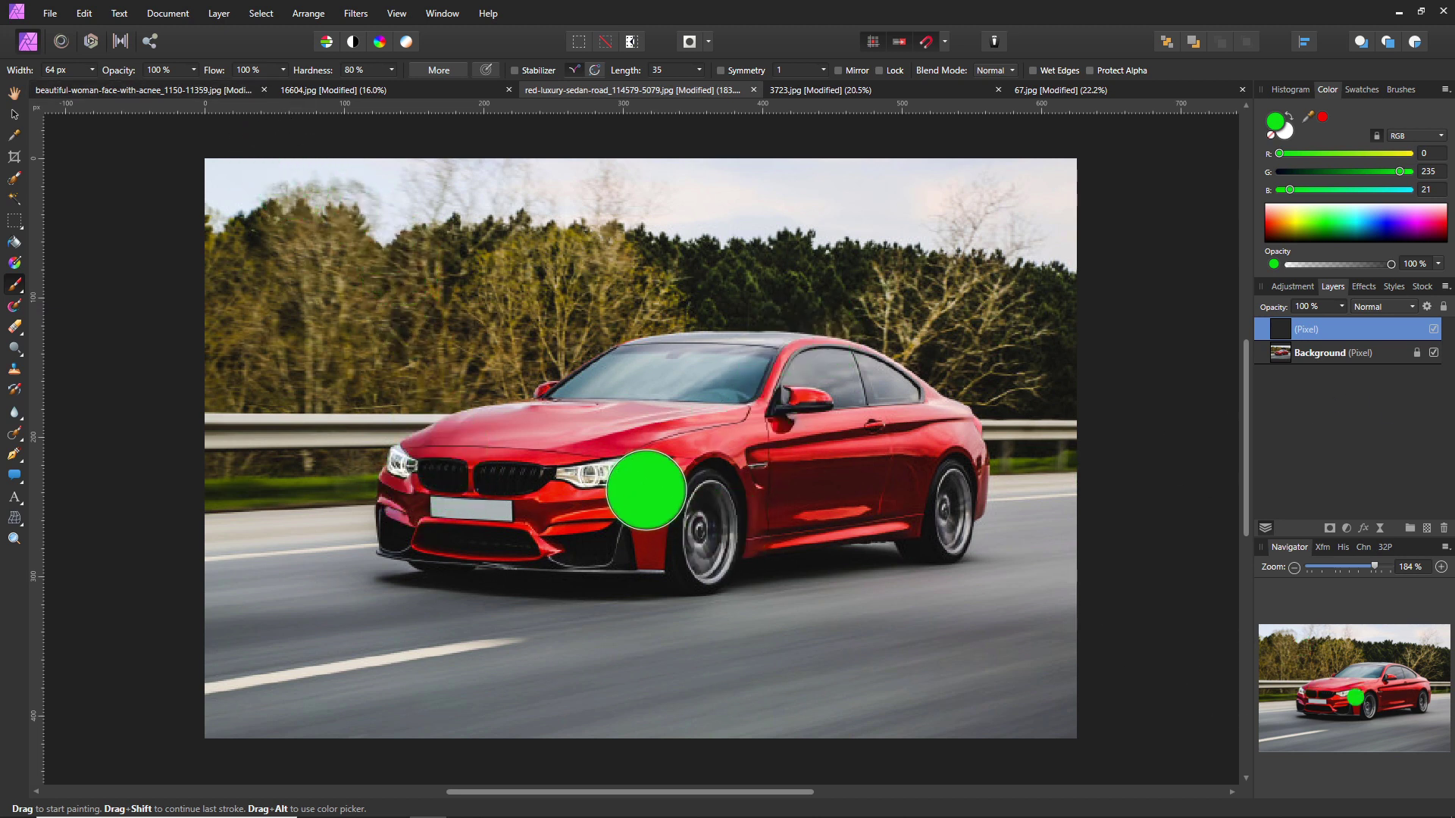
Shrink the brush to 45 px and paint green over the car, starting at the bumper and grille
key("bracketleft")
key("bracketleft")
key("bracketleft")
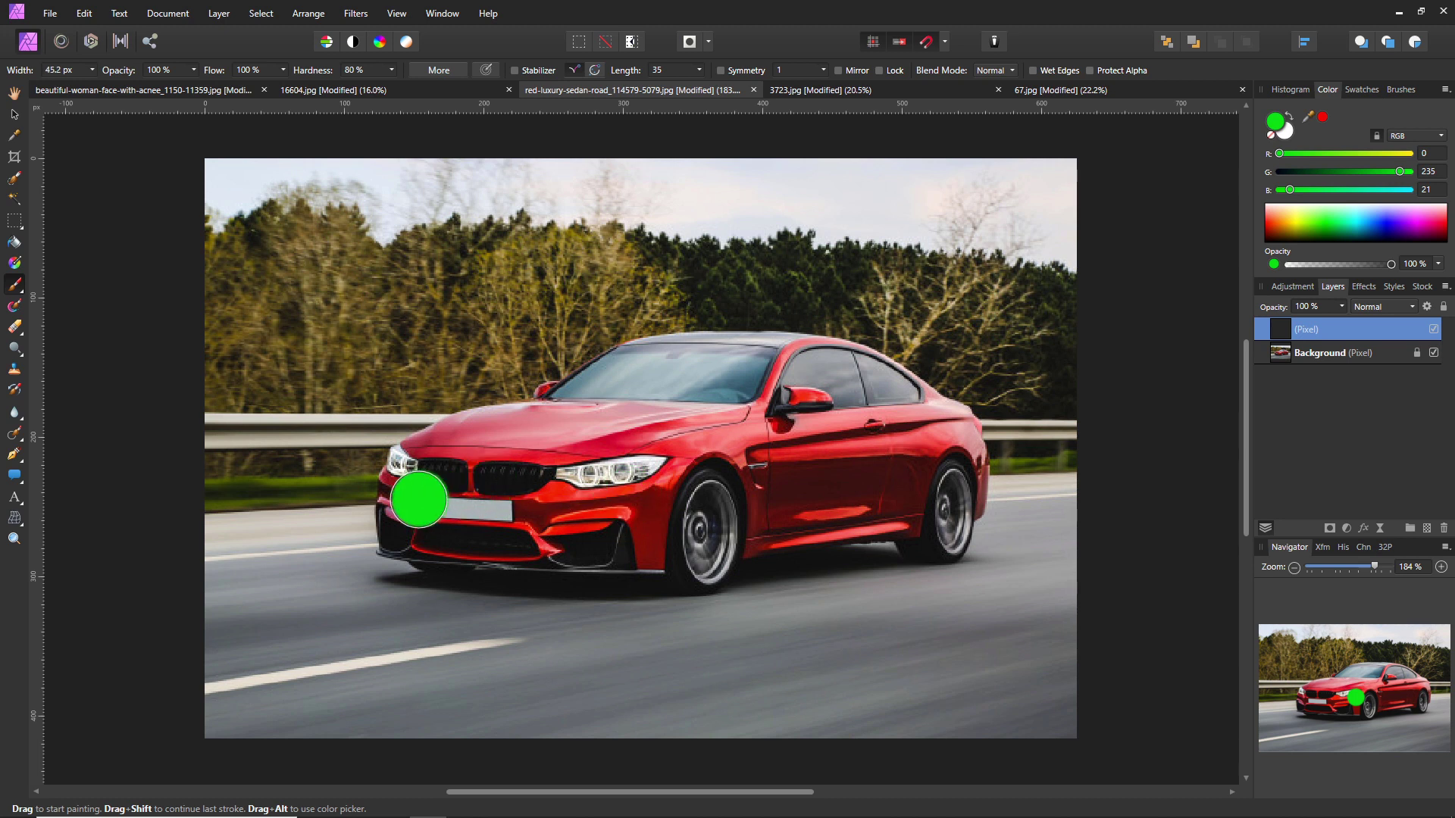
mouse_move(406, 519)
left_mouse_down()
mouse_move(406, 534)
mouse_move(405, 508)
left_mouse_up()
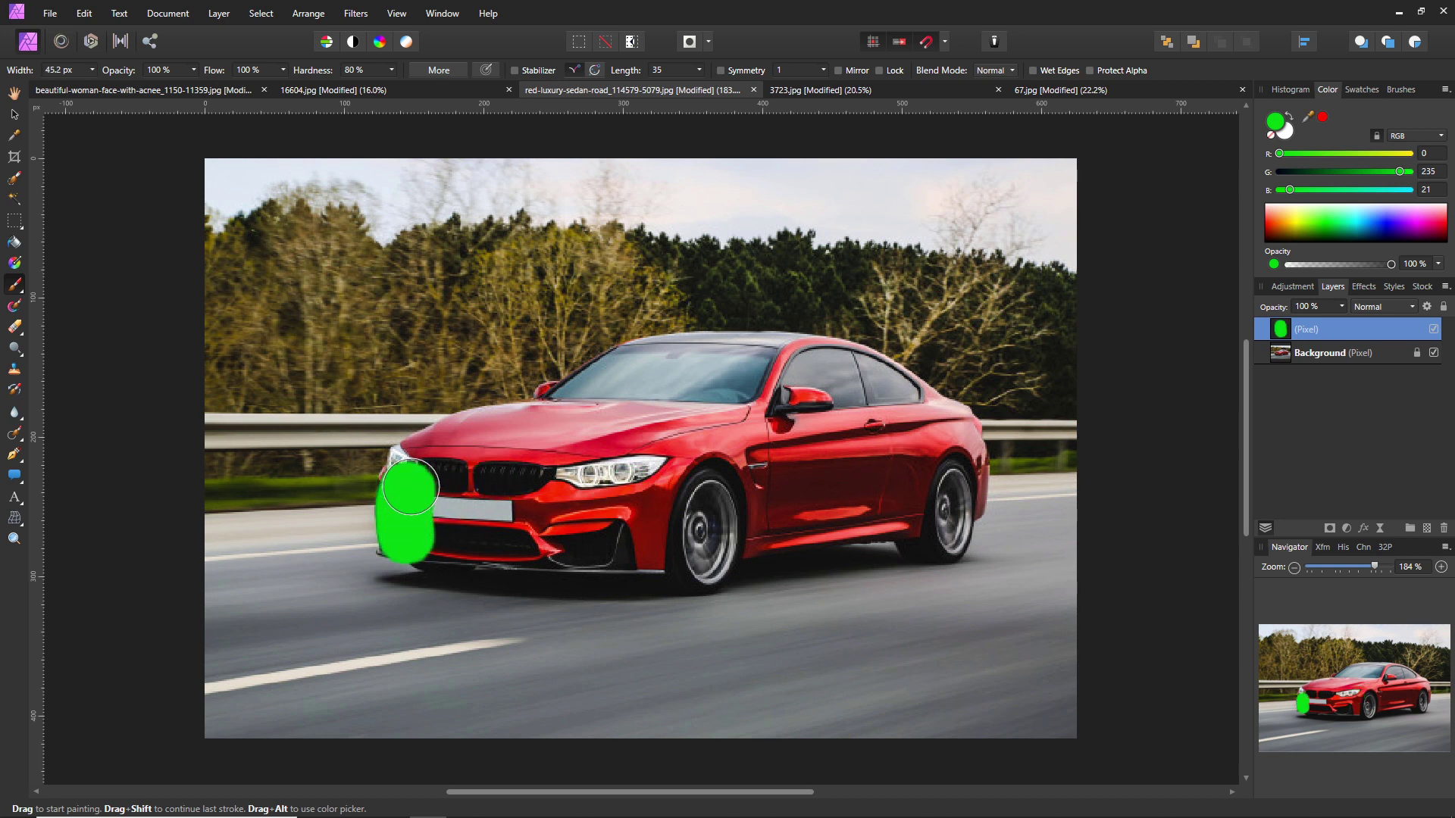
mouse_move(410, 484)
left_mouse_down()
mouse_move(424, 459)
mouse_move(591, 383)
mouse_move(727, 361)
mouse_move(893, 387)
mouse_move(956, 439)
mouse_move(966, 493)
mouse_move(953, 531)
mouse_move(917, 511)
mouse_move(764, 526)
mouse_move(860, 530)
mouse_move(718, 527)
mouse_move(710, 559)
mouse_move(693, 564)
mouse_move(657, 546)
mouse_move(401, 541)
mouse_move(466, 481)
mouse_move(682, 409)
mouse_move(921, 447)
mouse_move(695, 510)
mouse_move(489, 508)
mouse_move(720, 424)
mouse_move(739, 469)
mouse_move(638, 471)
left_mouse_up()
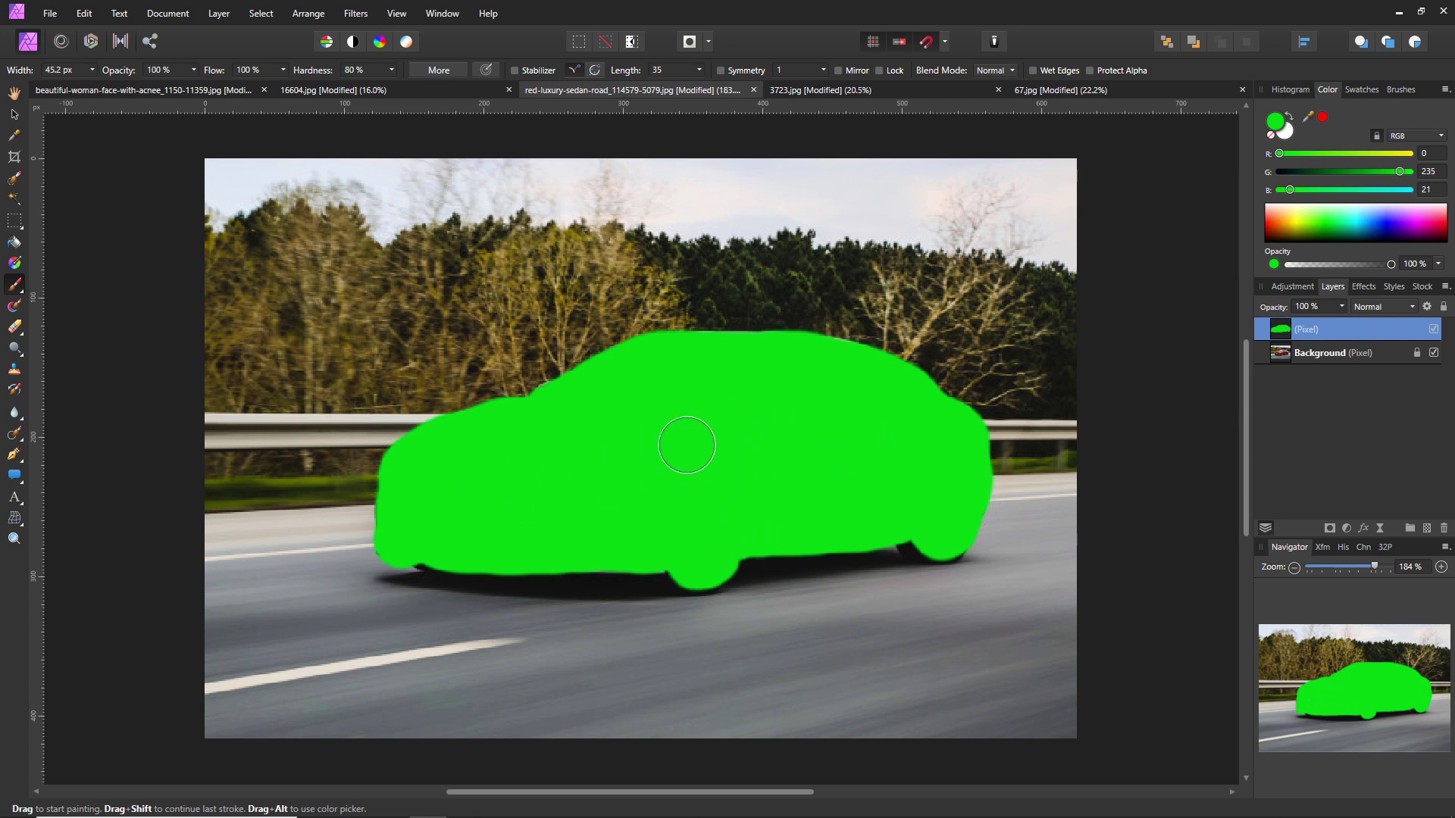
Set the green paint layer's blend mode to Hue
double_click(1354, 328)
left_click(1274, 332)
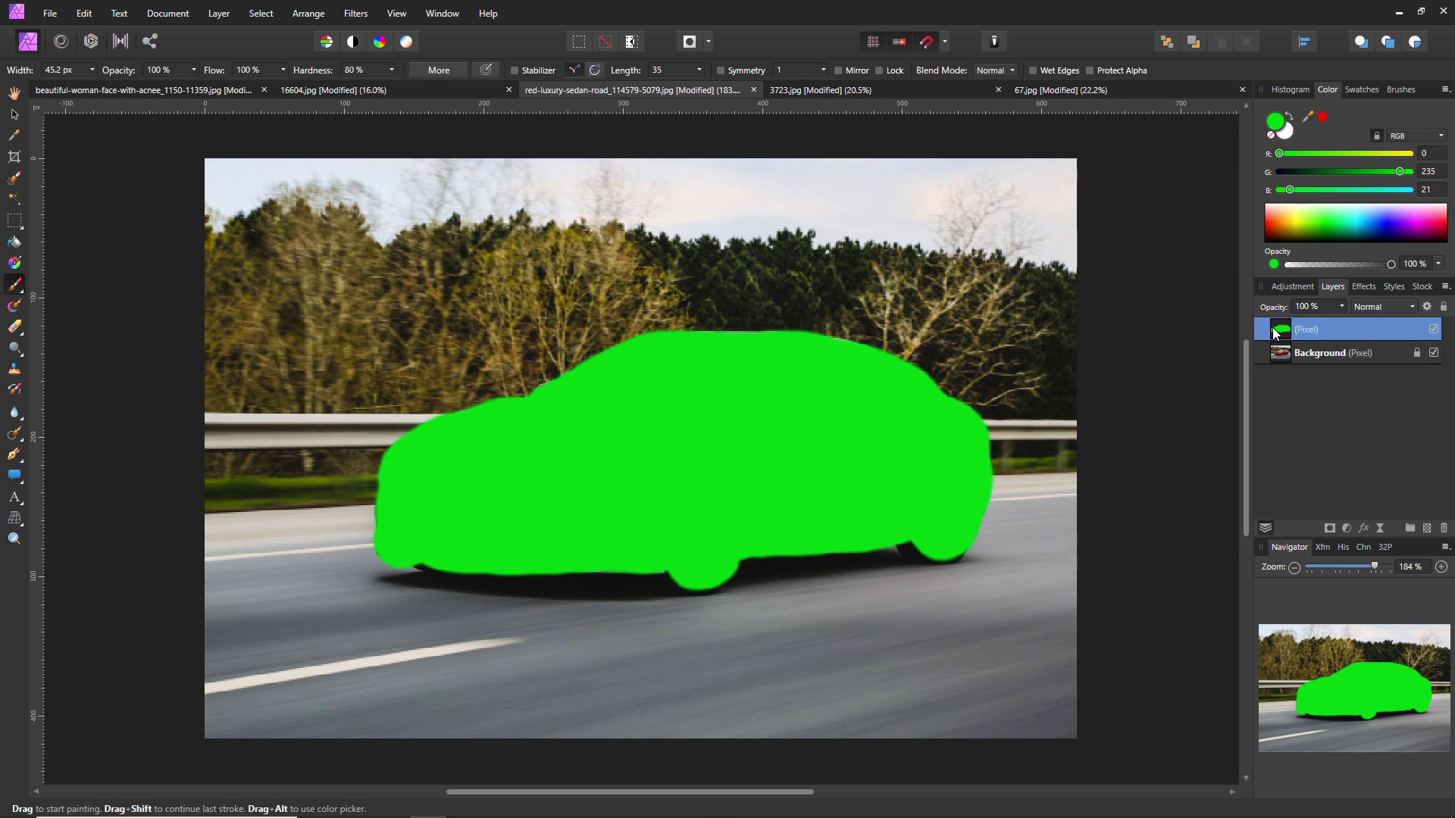
left_click(1411, 304)
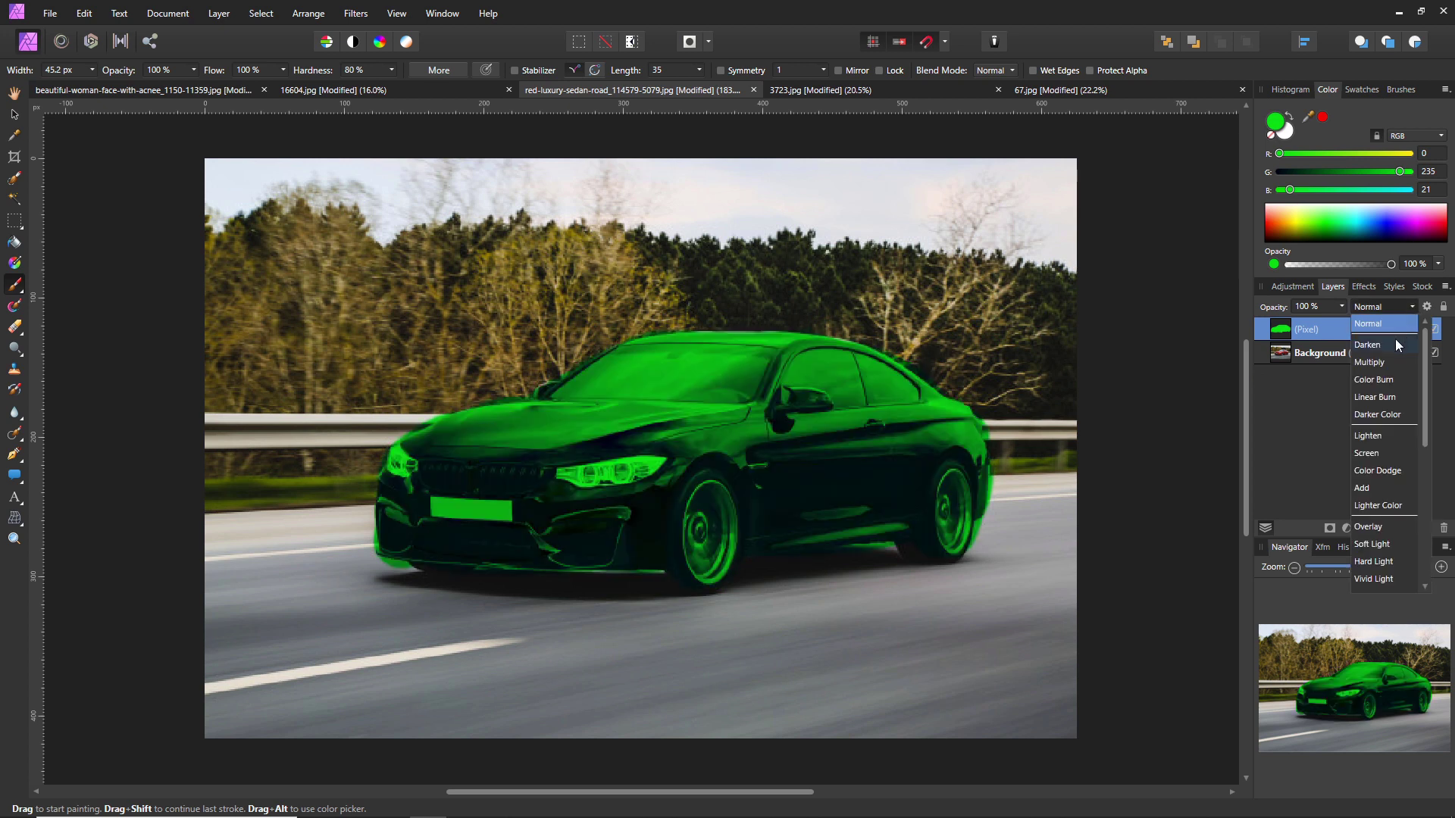
scroll(1413, 424, "down", 3)
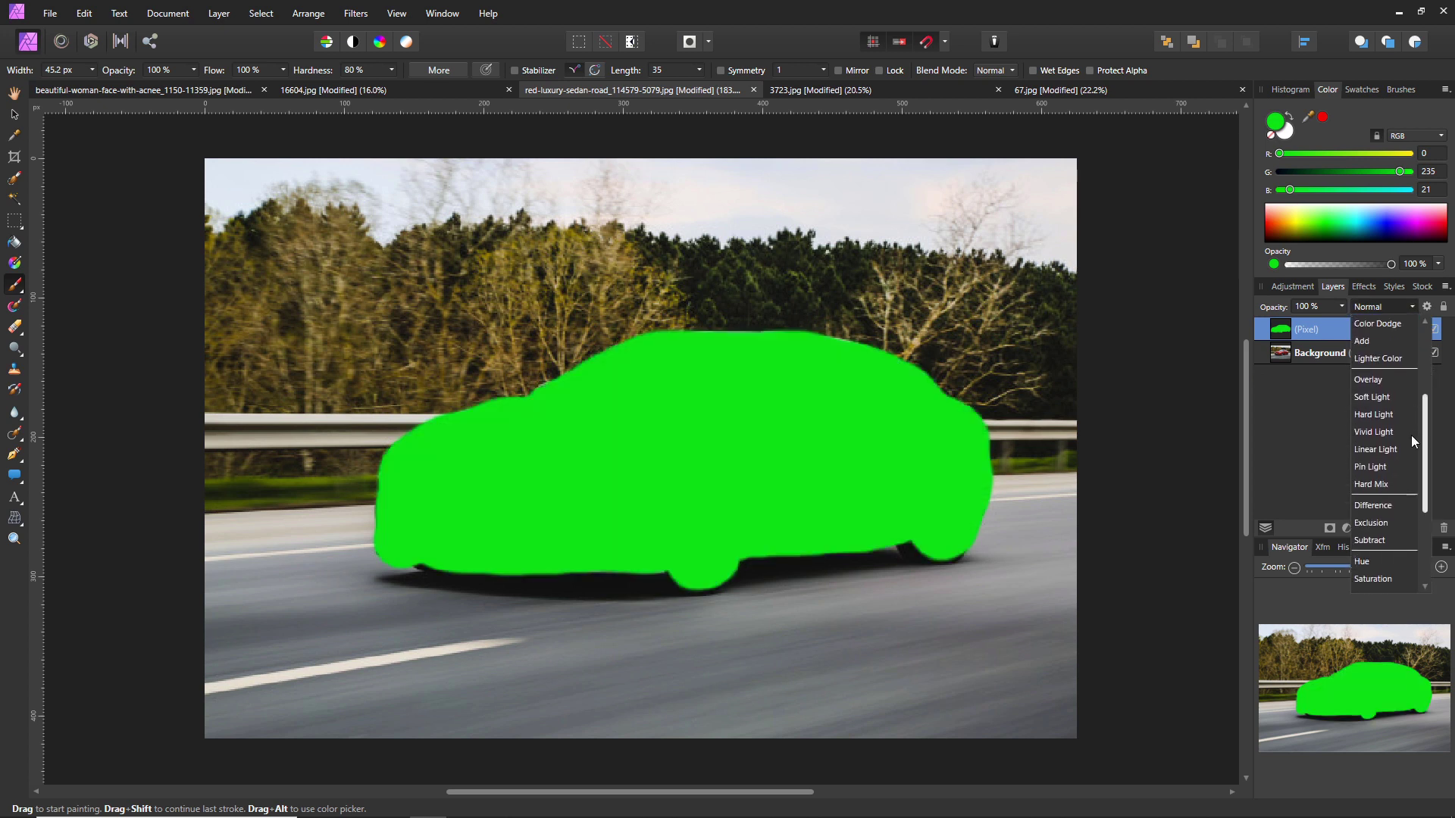
scroll(1410, 439, "down", 1)
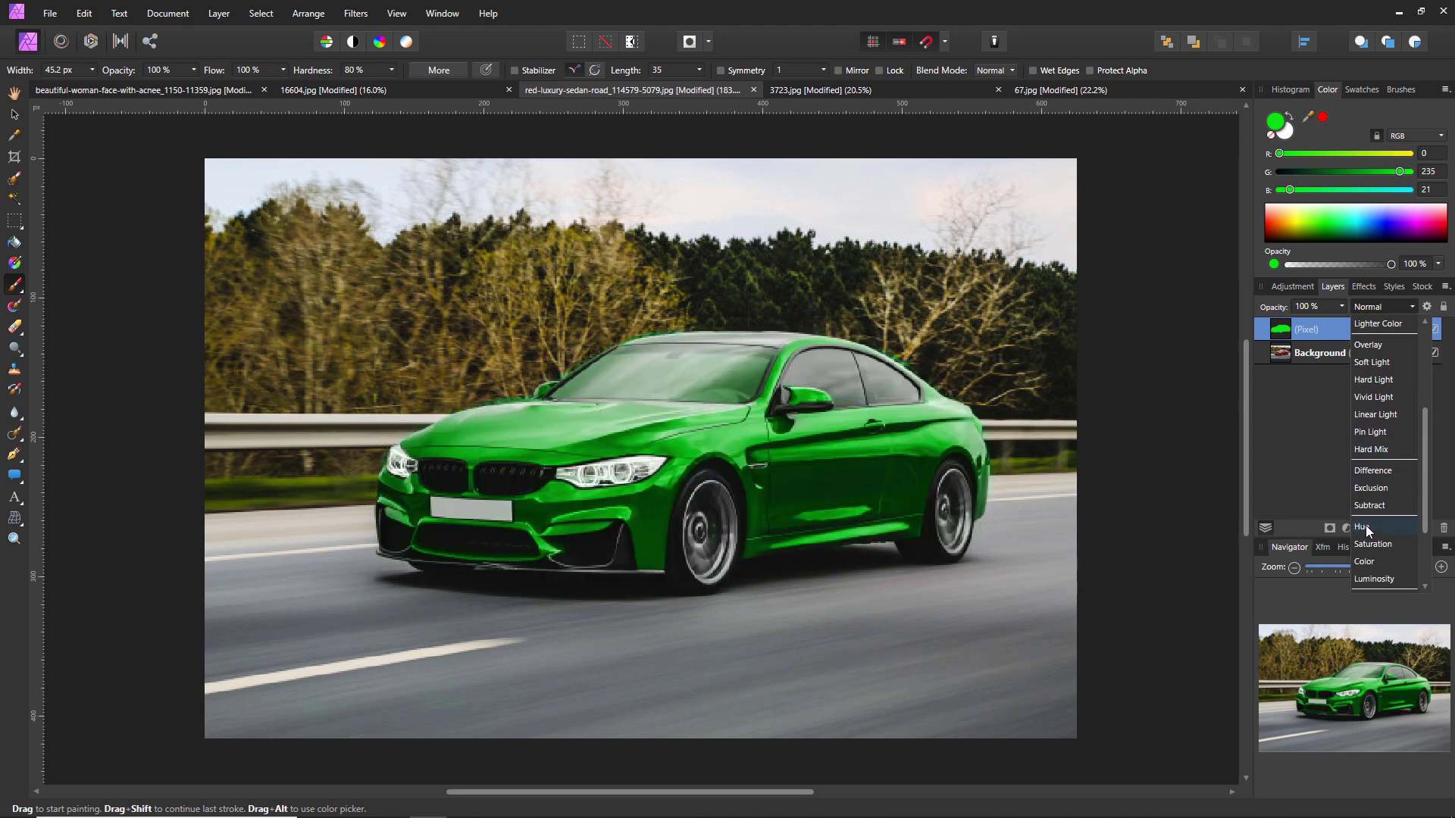
left_click(1368, 528)
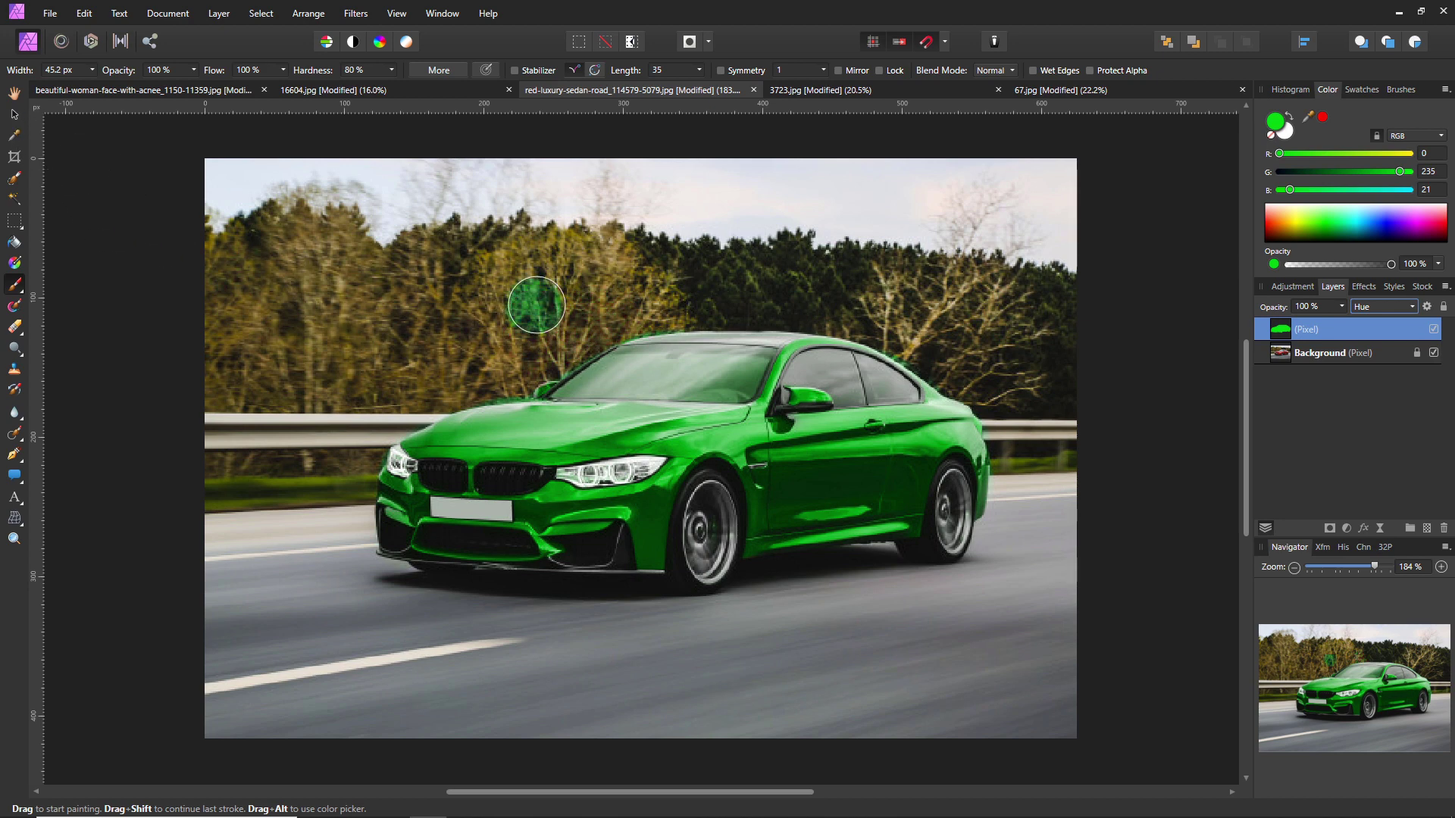
Erase the green spill near the windscreen pillar and along the roof edge
key("e")
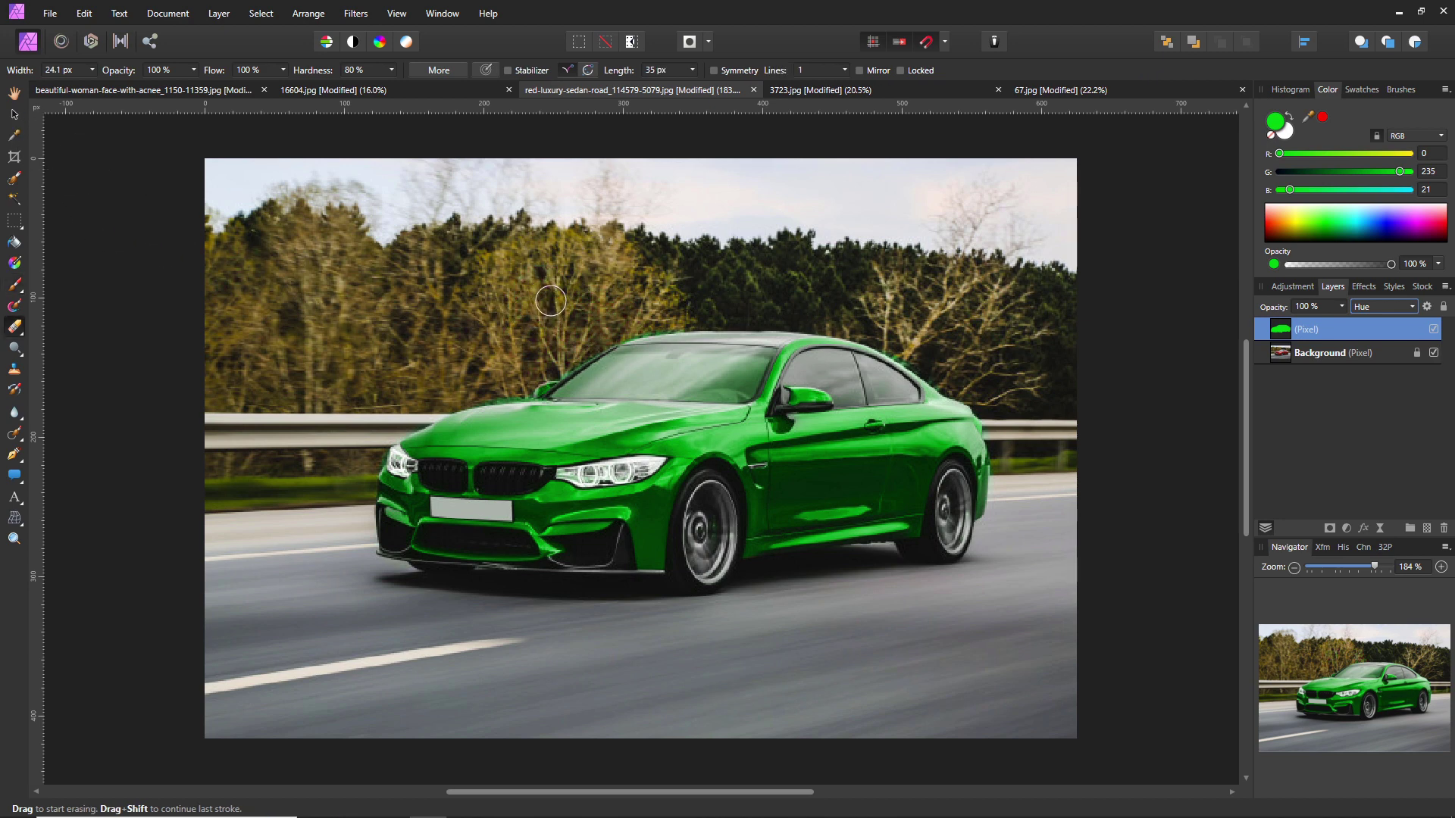
scroll(550, 301, "up", 5)
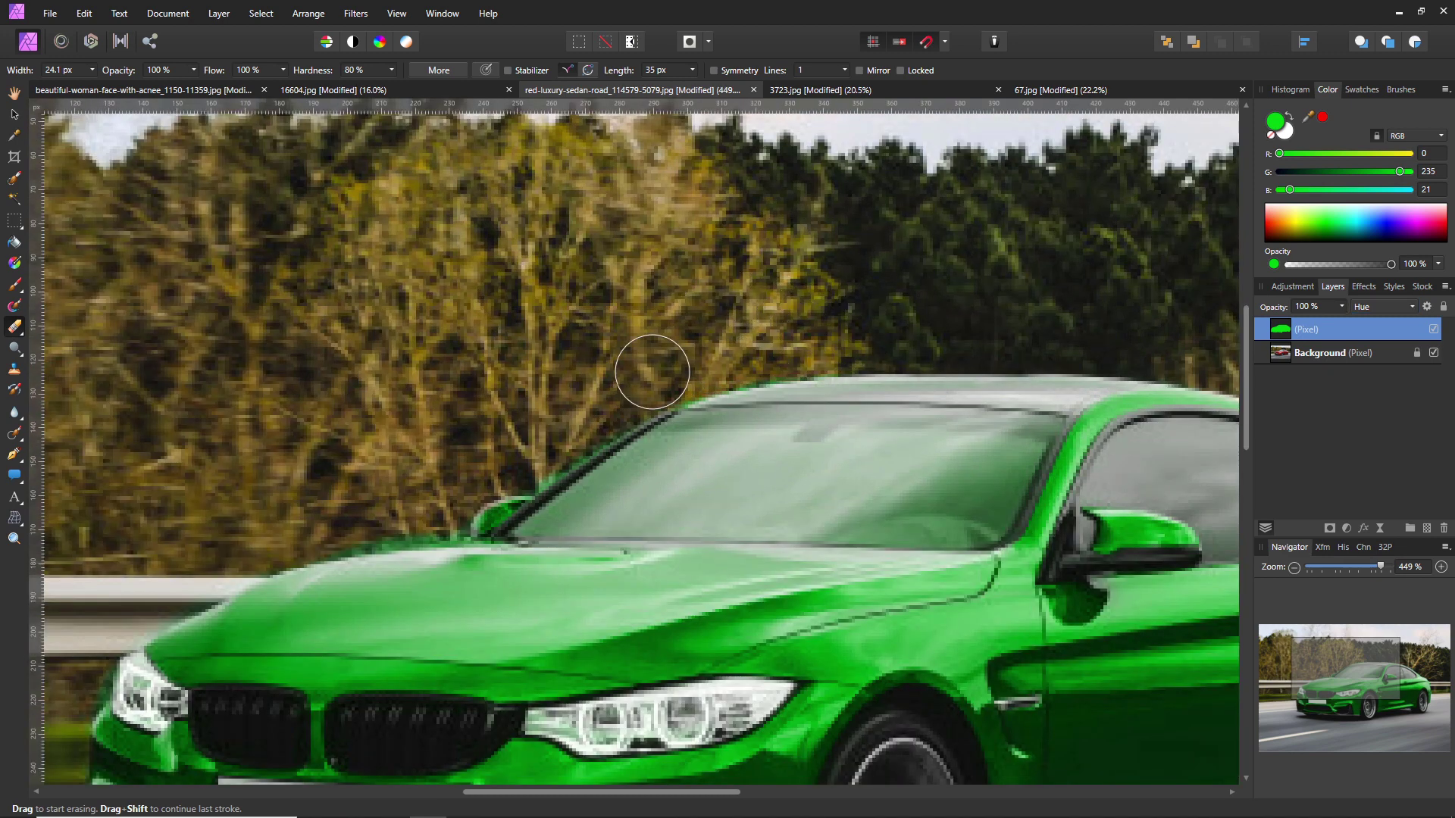
mouse_move(647, 374)
left_mouse_down()
mouse_move(553, 440)
mouse_move(450, 476)
mouse_move(446, 500)
mouse_move(262, 540)
mouse_move(266, 492)
left_mouse_up()
scroll(266, 493, "down", 2)
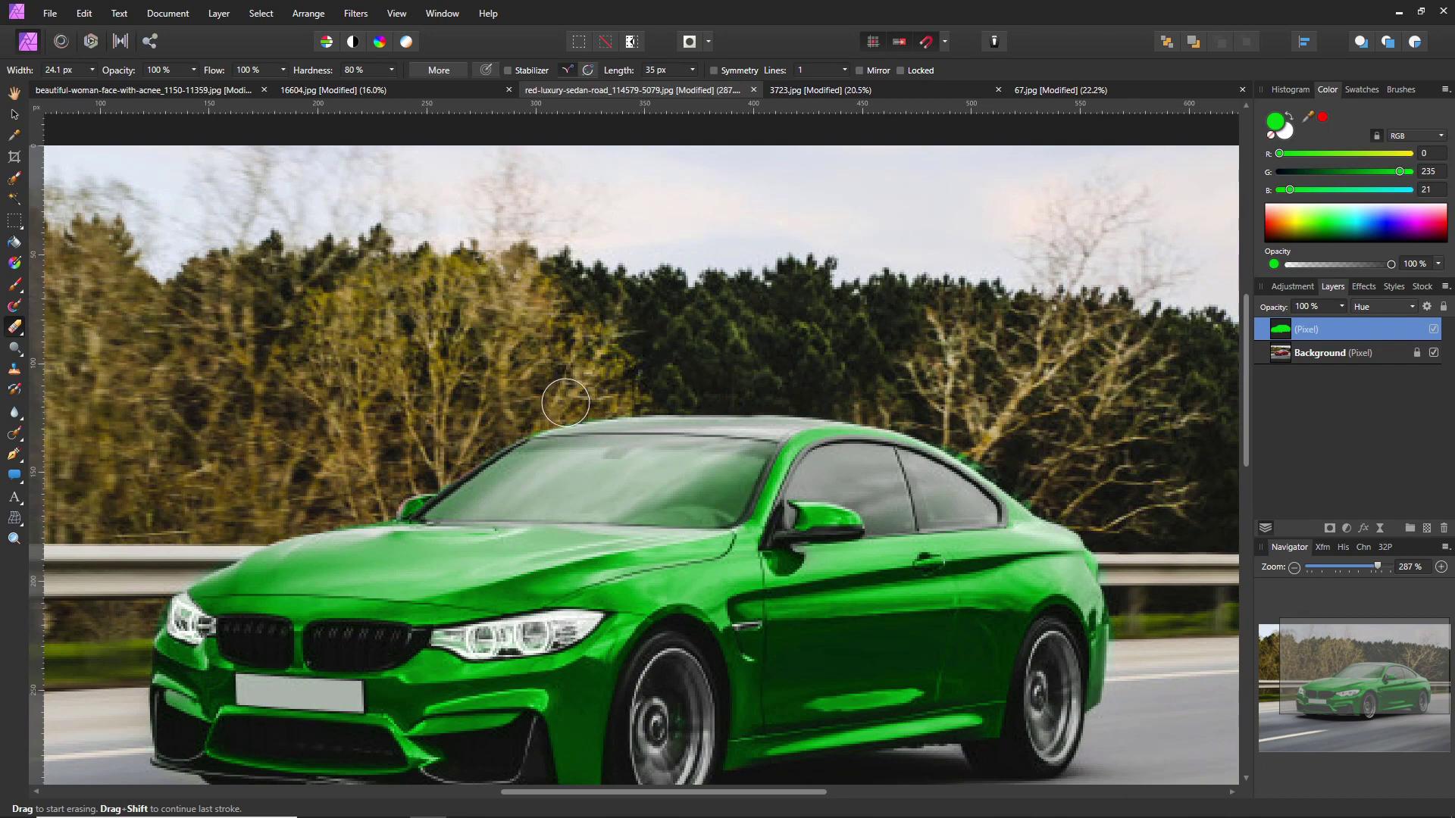
scroll(560, 409, "down", 1)
scroll(869, 421, "up", 4)
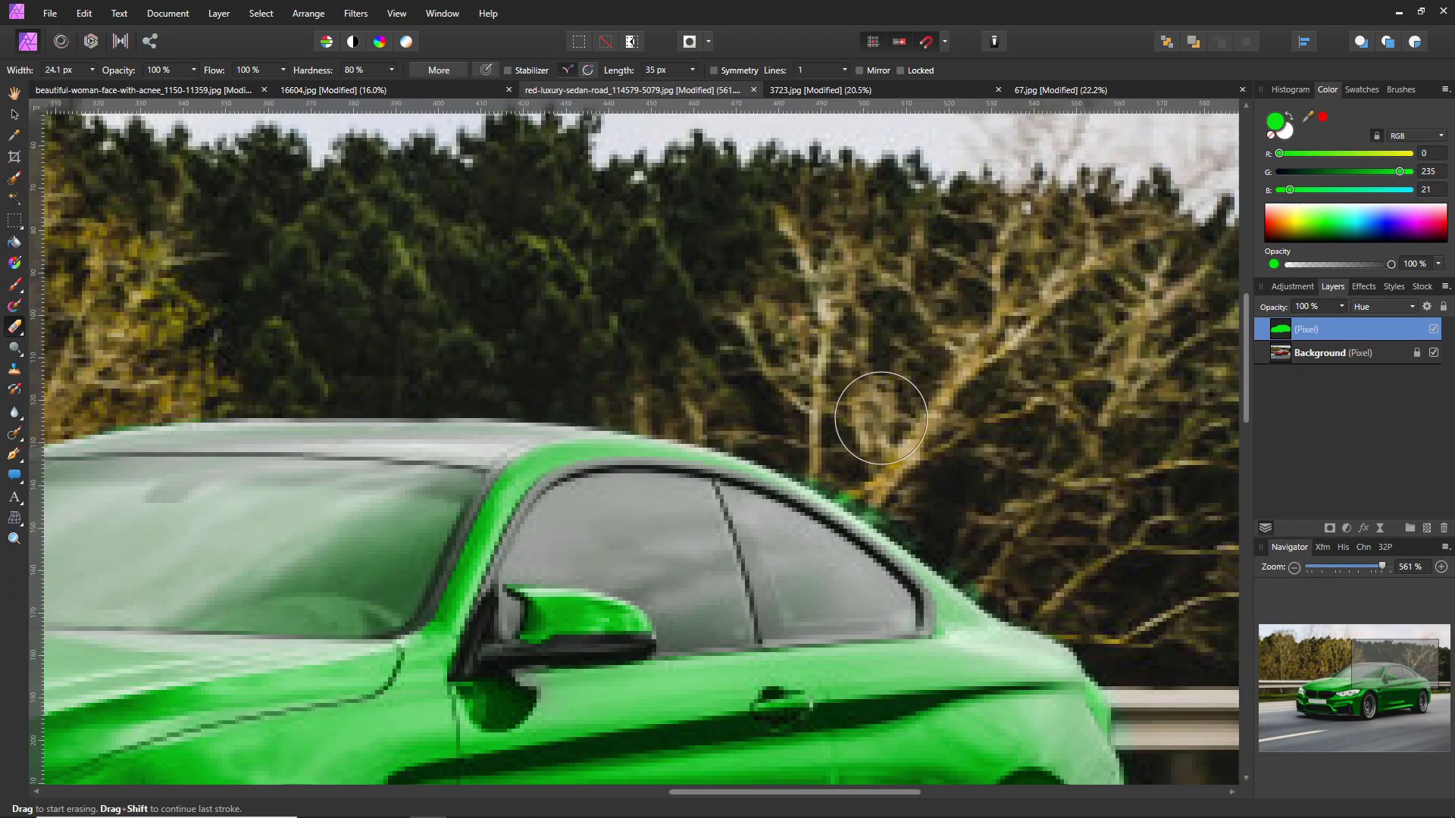
mouse_move(869, 421)
left_mouse_down()
mouse_move(807, 422)
mouse_move(1103, 620)
left_mouse_up()
scroll(1127, 607, "down", 3)
left_click_drag(974, 656, 870, 264)
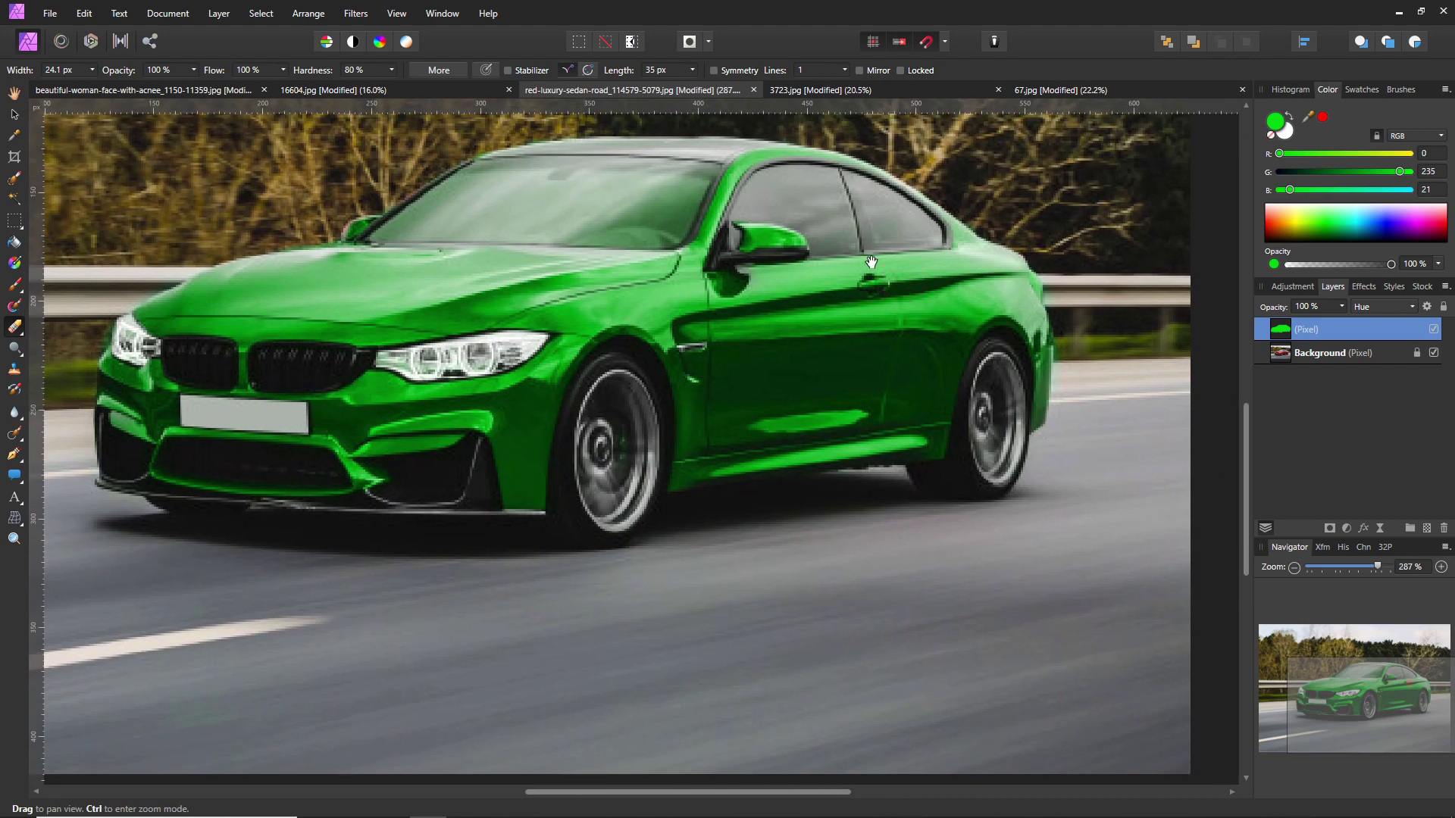
Erase the green tint from the windshield with a smaller eraser
scroll(849, 296, "down", 2)
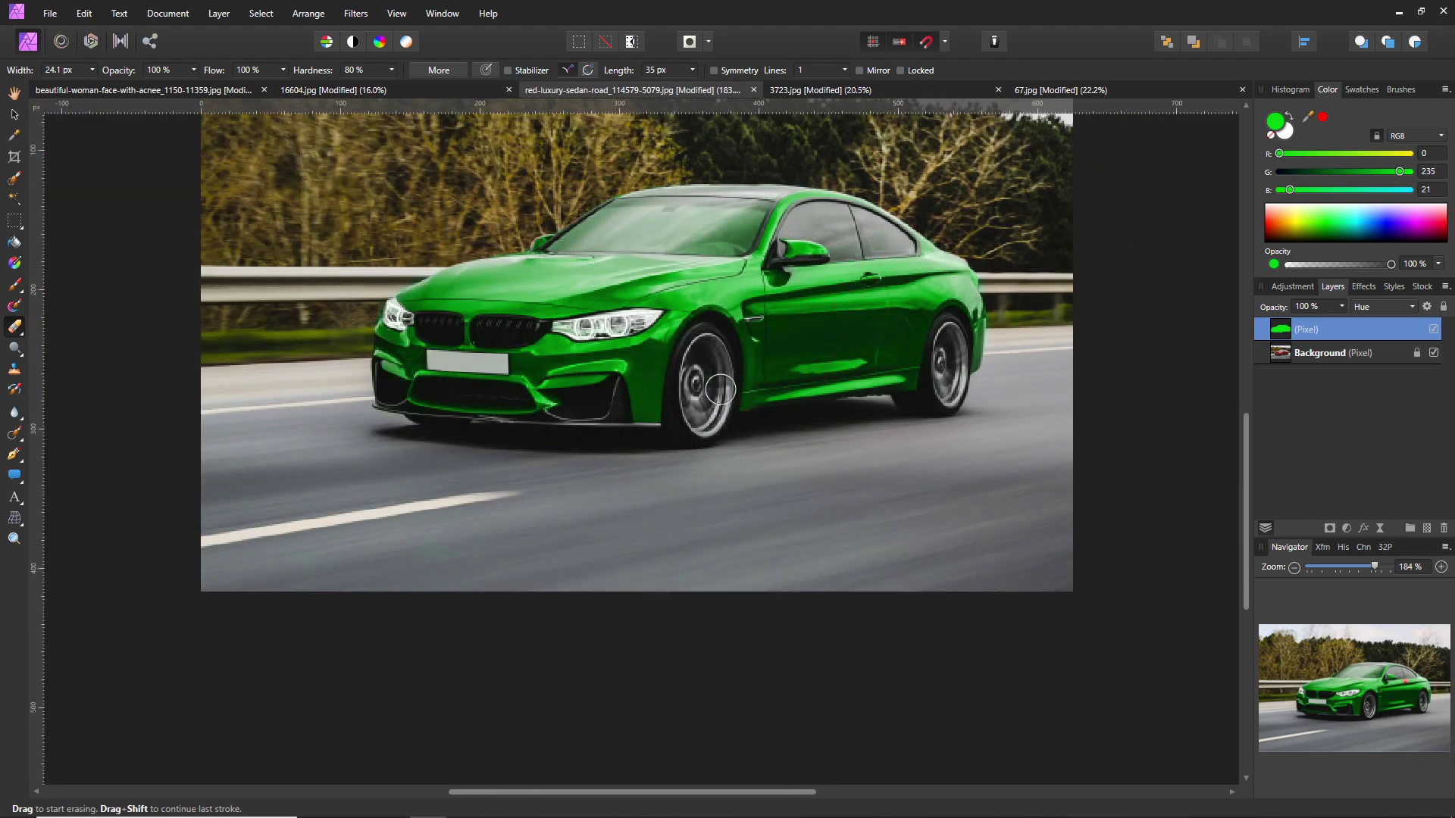
scroll(719, 388, "up", 4)
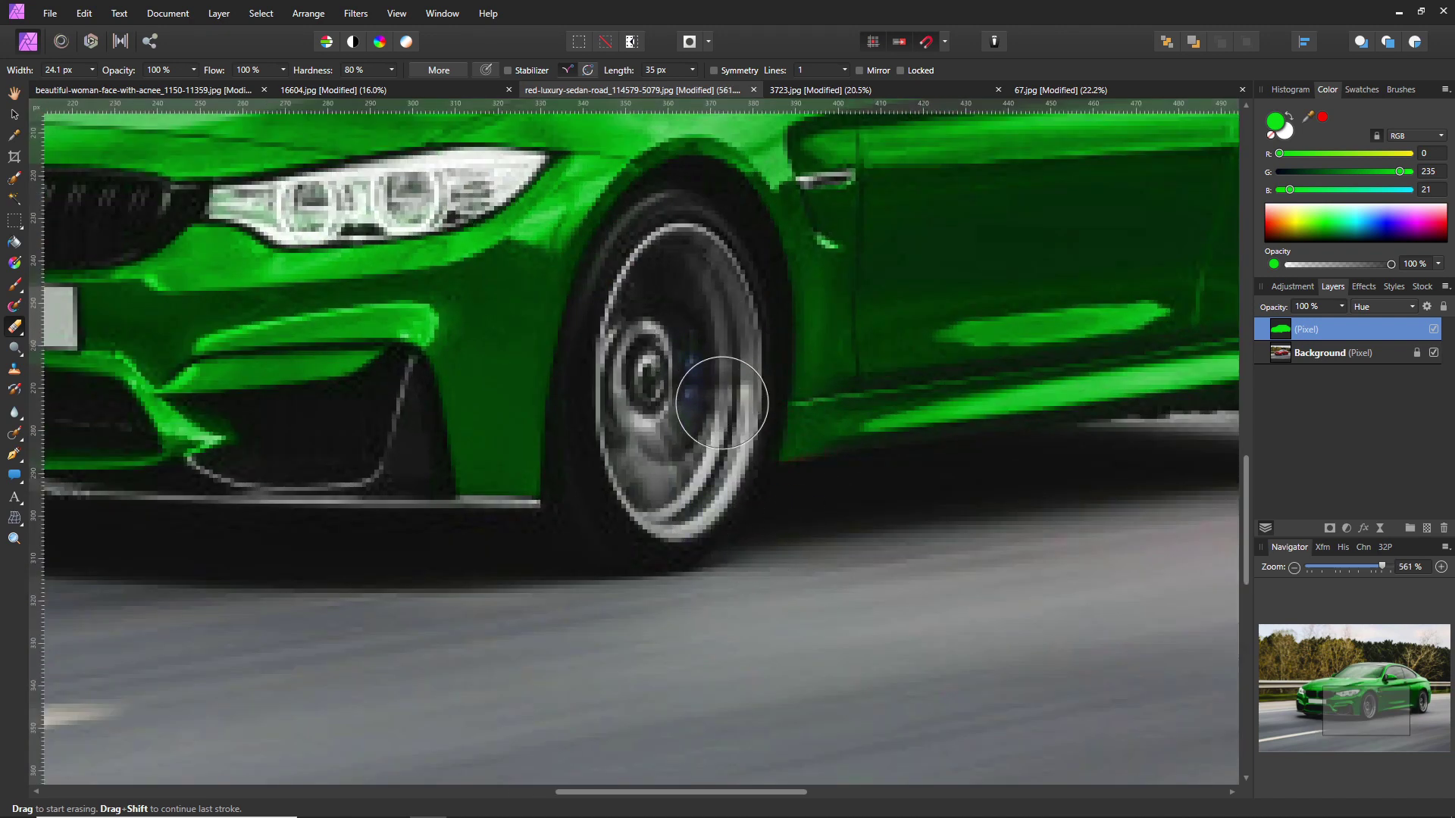
scroll(721, 406, "down", 4)
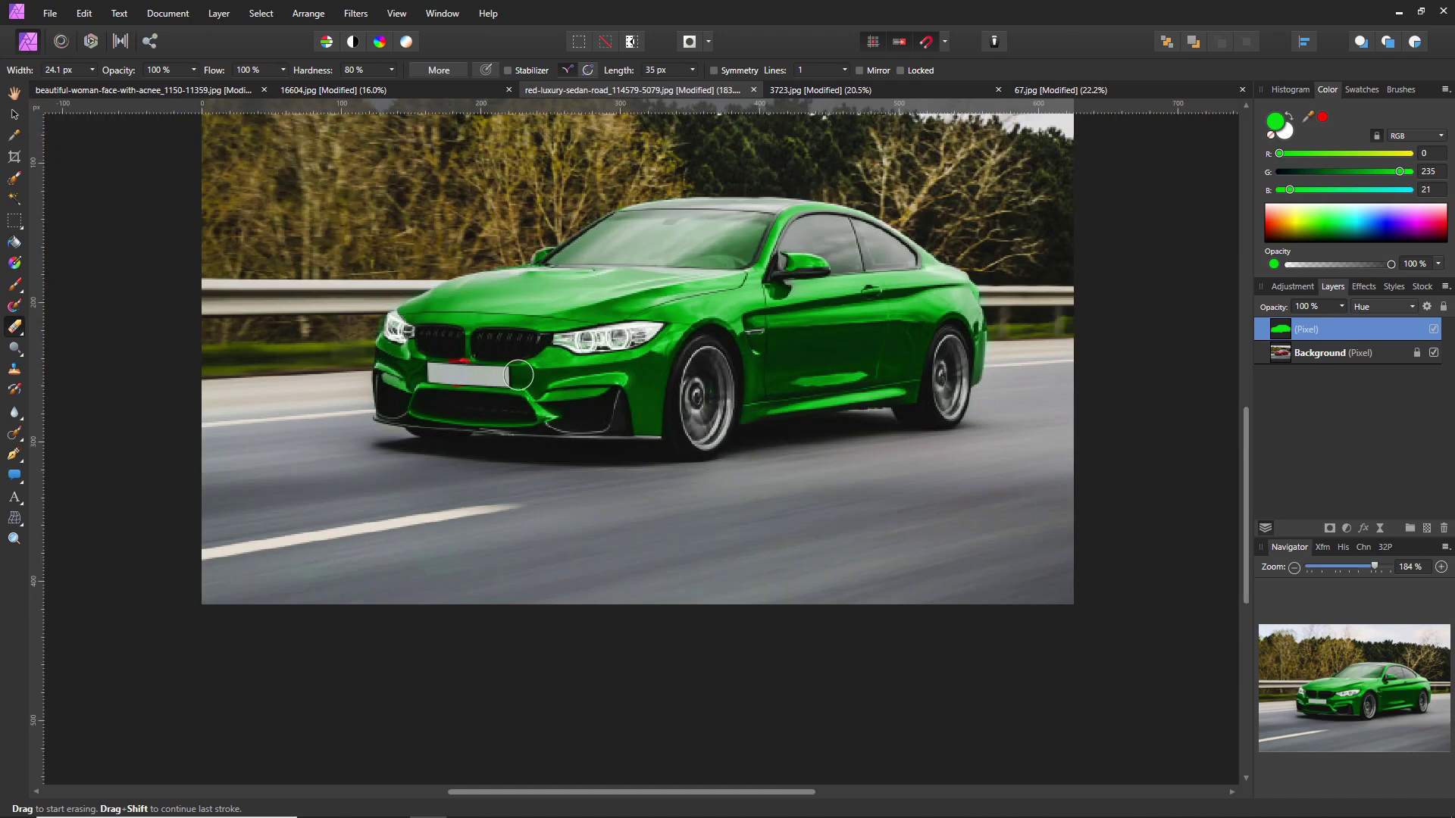
scroll(721, 377, "down", 2)
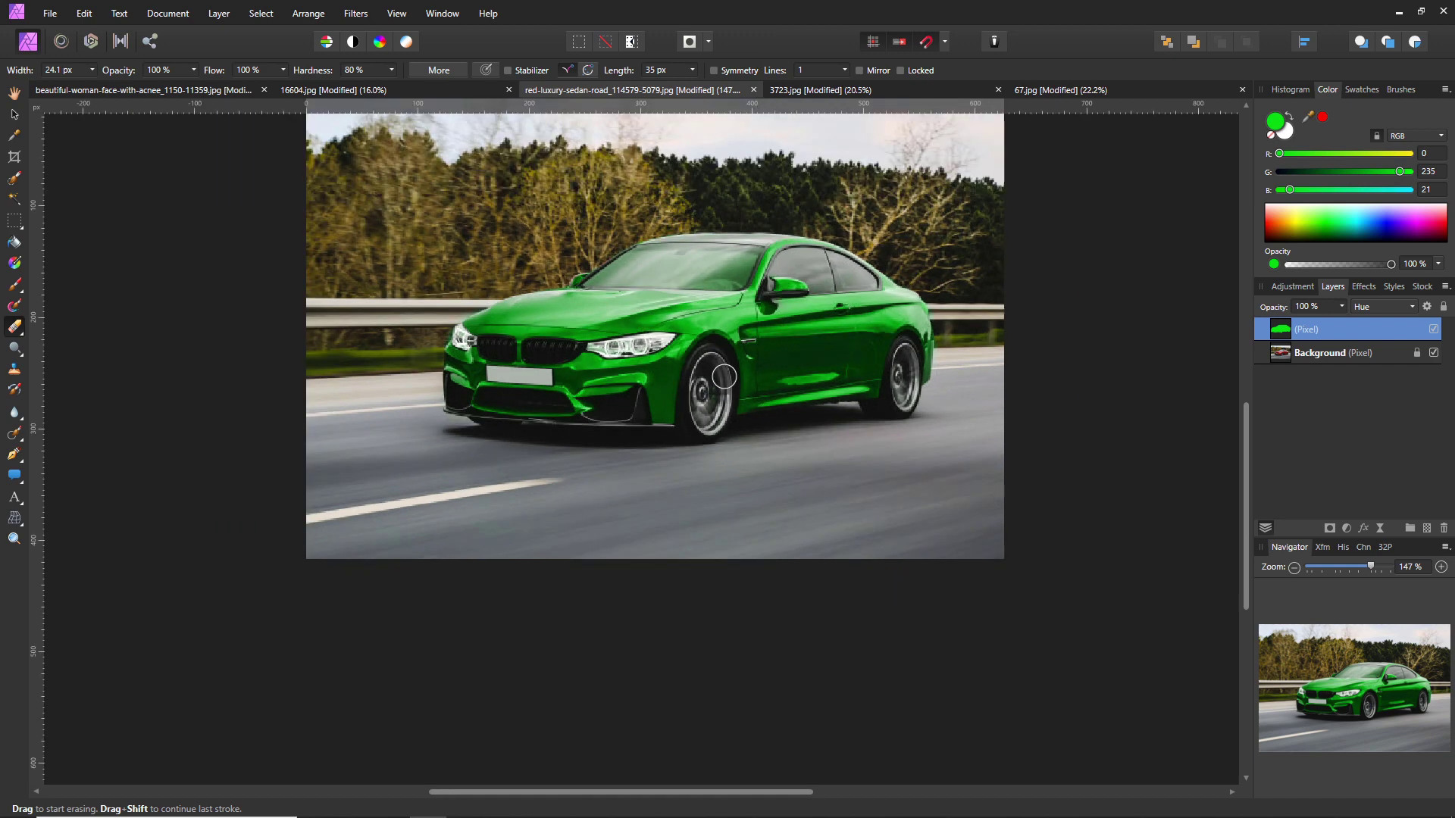
scroll(689, 400, "up", 4)
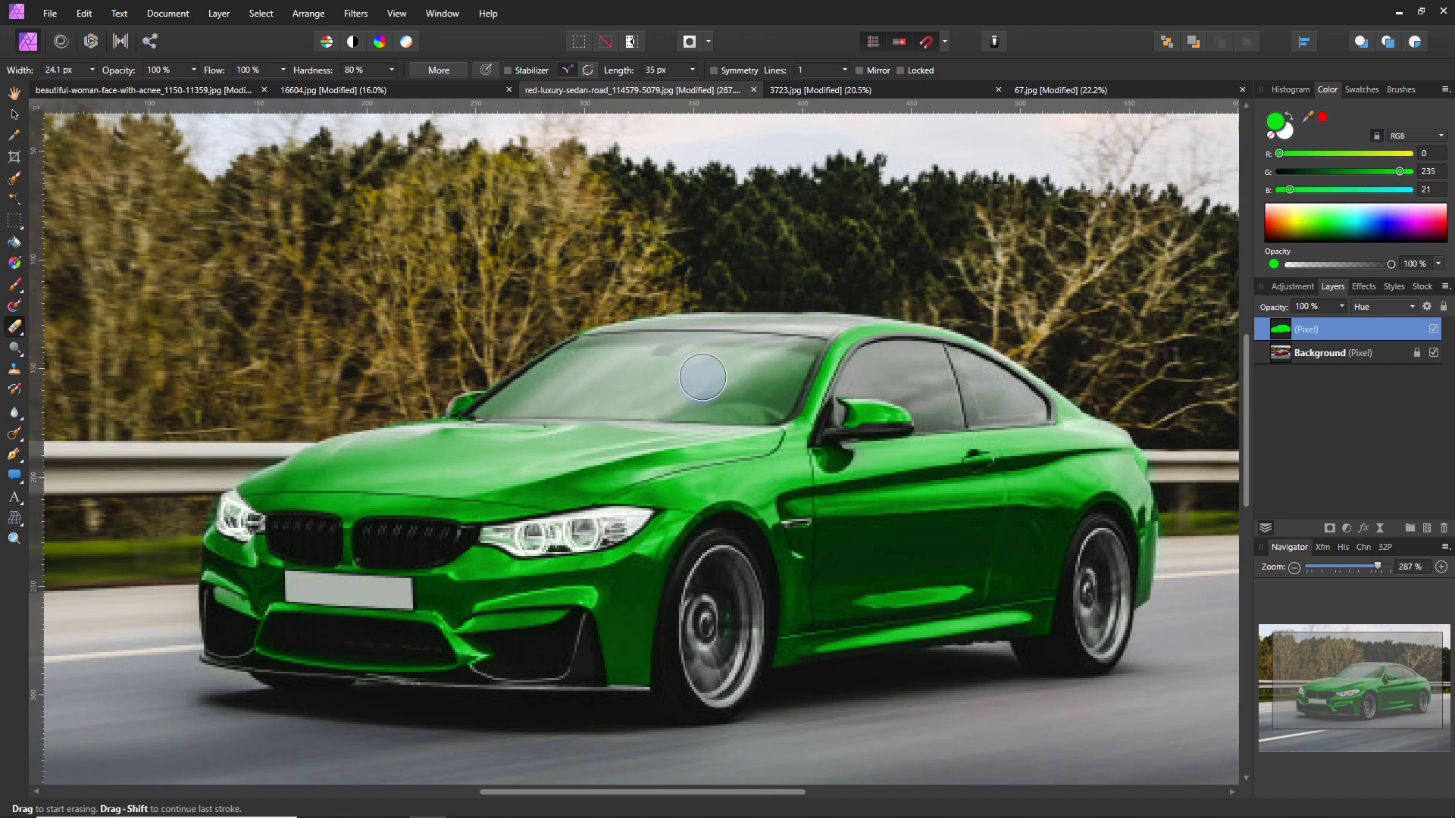
mouse_move(739, 361)
left_mouse_down()
mouse_move(591, 357)
mouse_move(541, 387)
left_mouse_up()
mouse_move(744, 403)
left_mouse_down()
mouse_move(786, 378)
mouse_move(778, 352)
left_mouse_up()
key("bracketleft")
scroll(694, 372, "down", 6)
scroll(555, 465, "up", 3)
left_click_drag(555, 465, 570, 410)
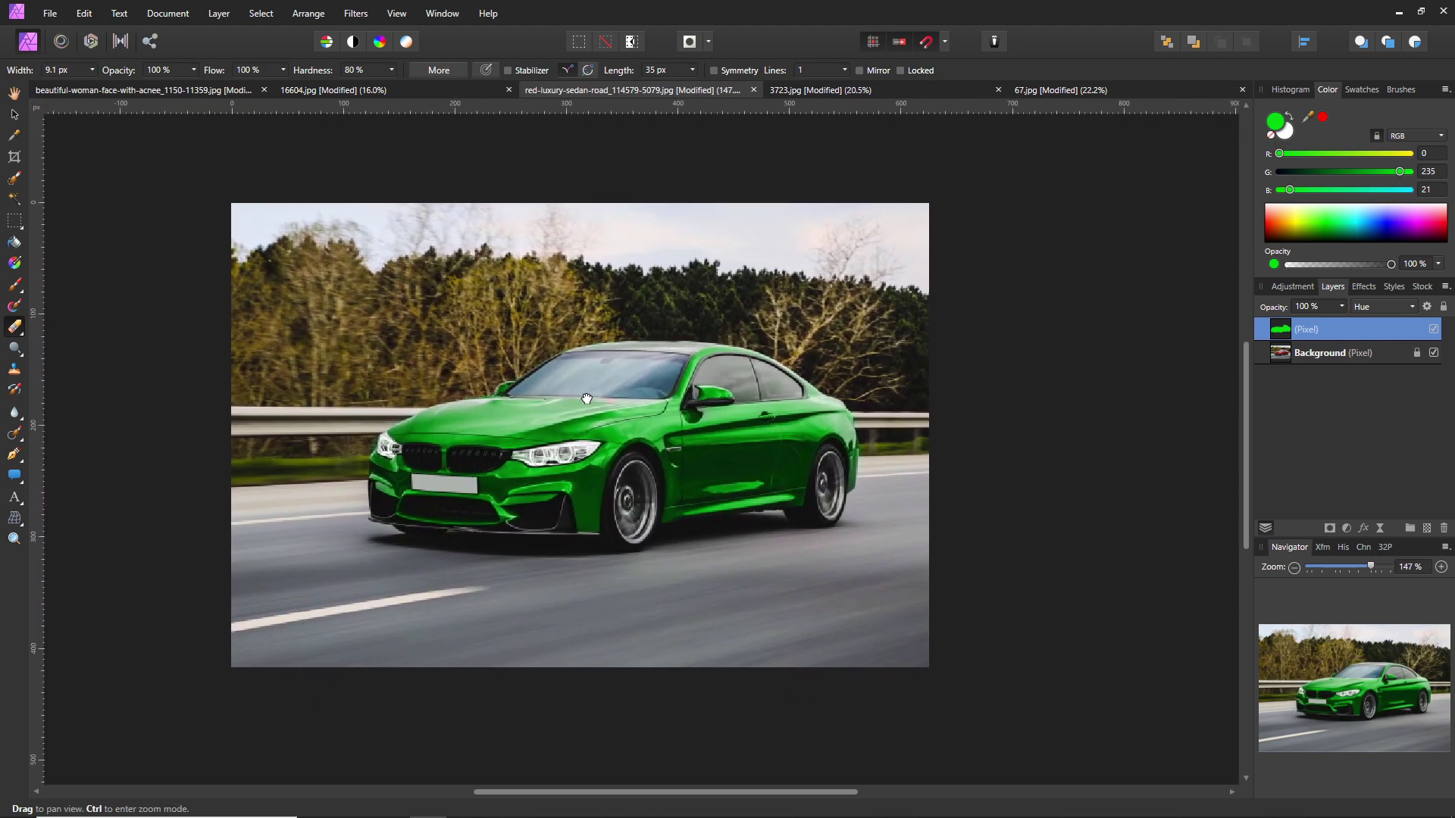
Open 3723.jpg and move the 4488 cloud layer beneath the Background layer
left_click(811, 91)
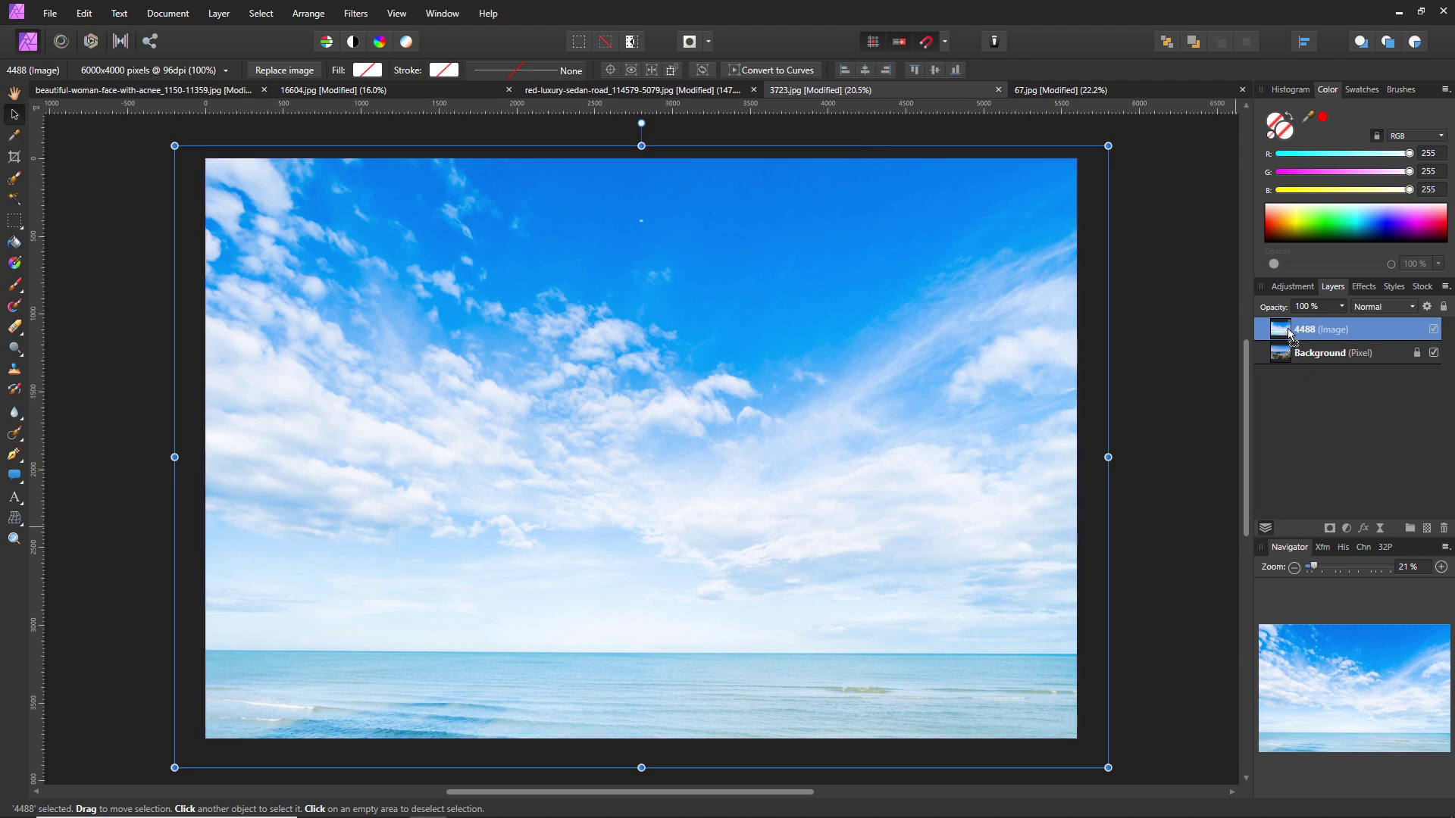
left_click_drag(1291, 333, 1293, 383)
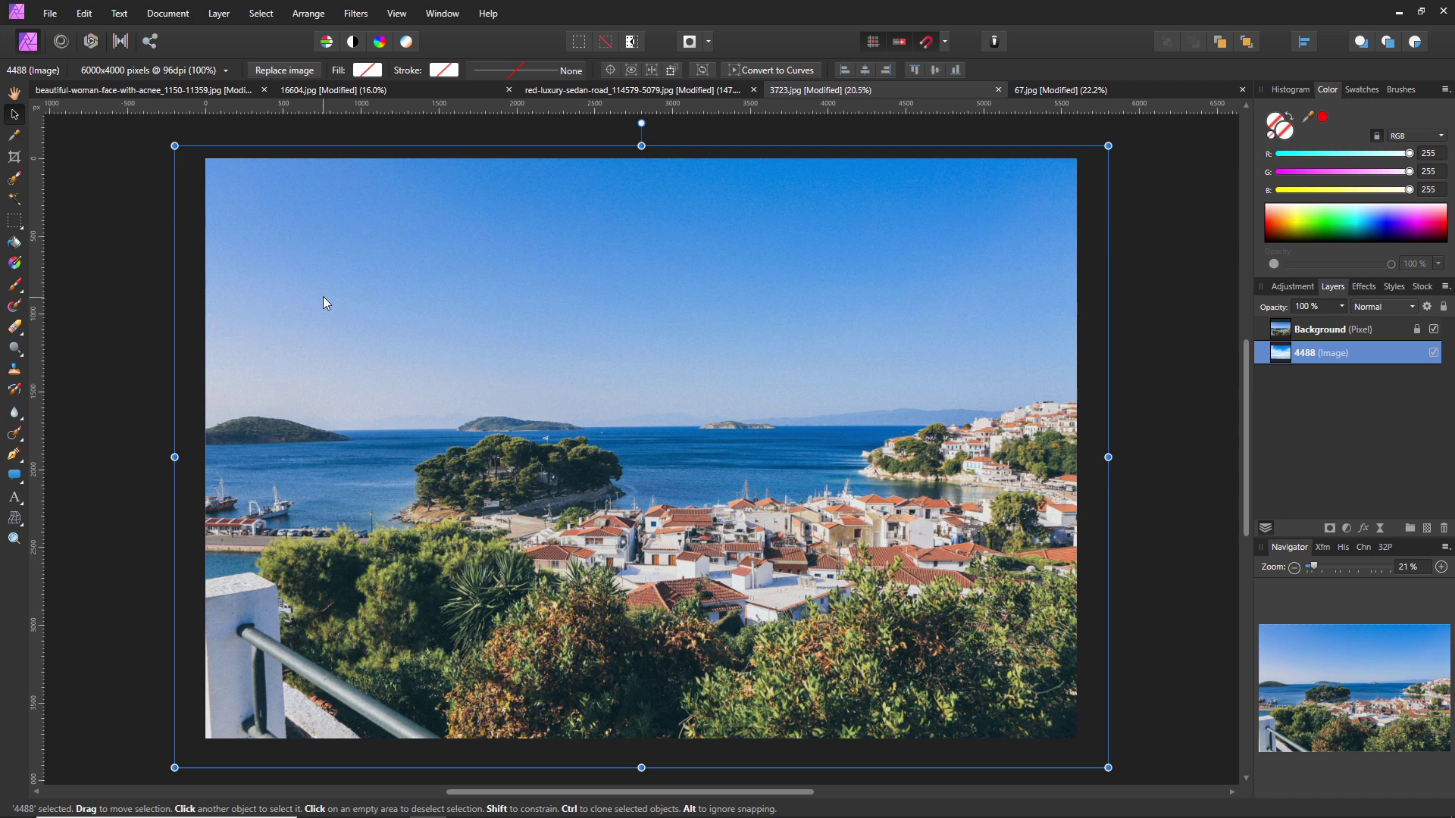
left_click(1156, 474)
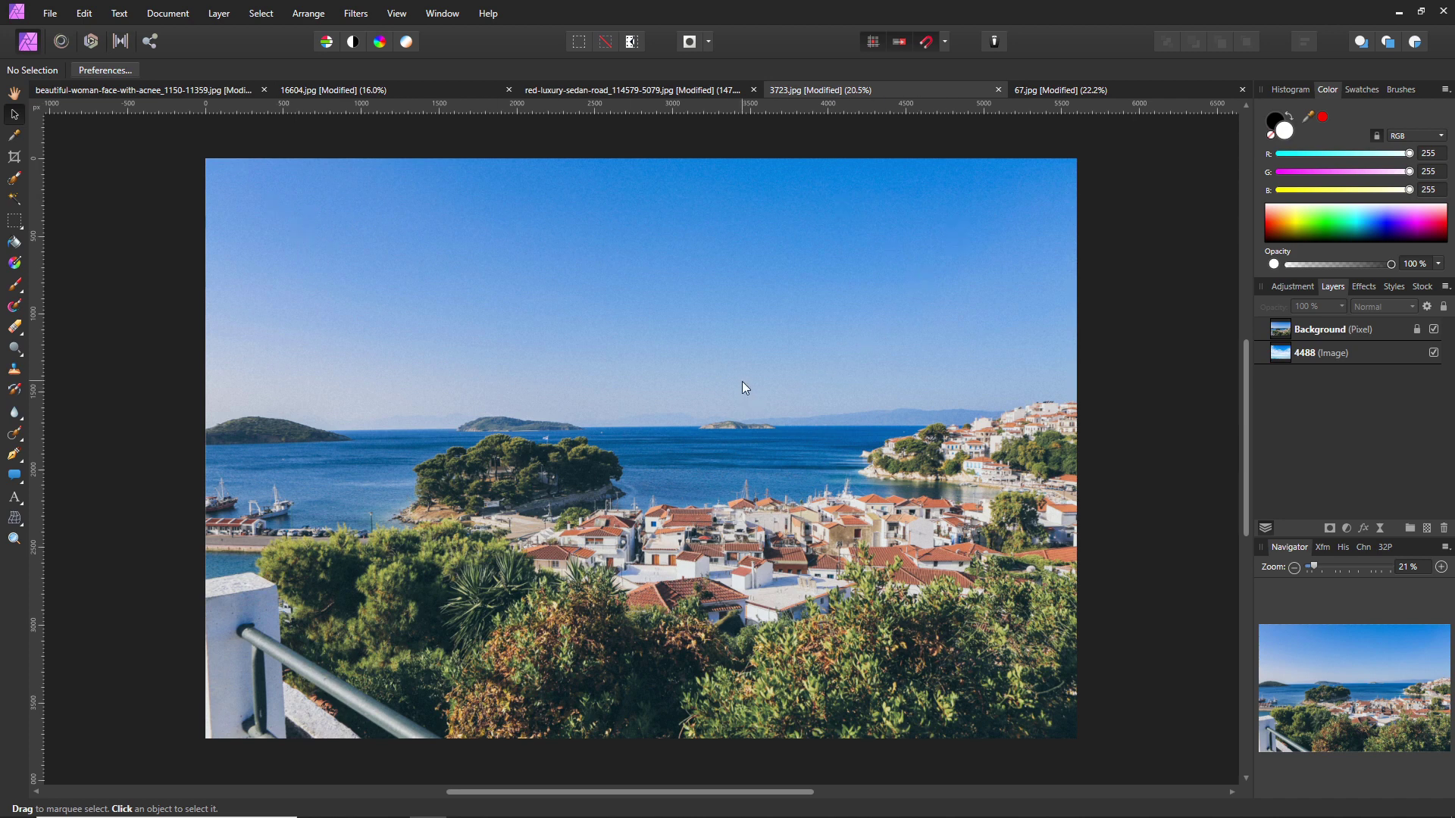
Toggle the Background layer's visibility to check the clouds, then select it
left_click(1433, 330)
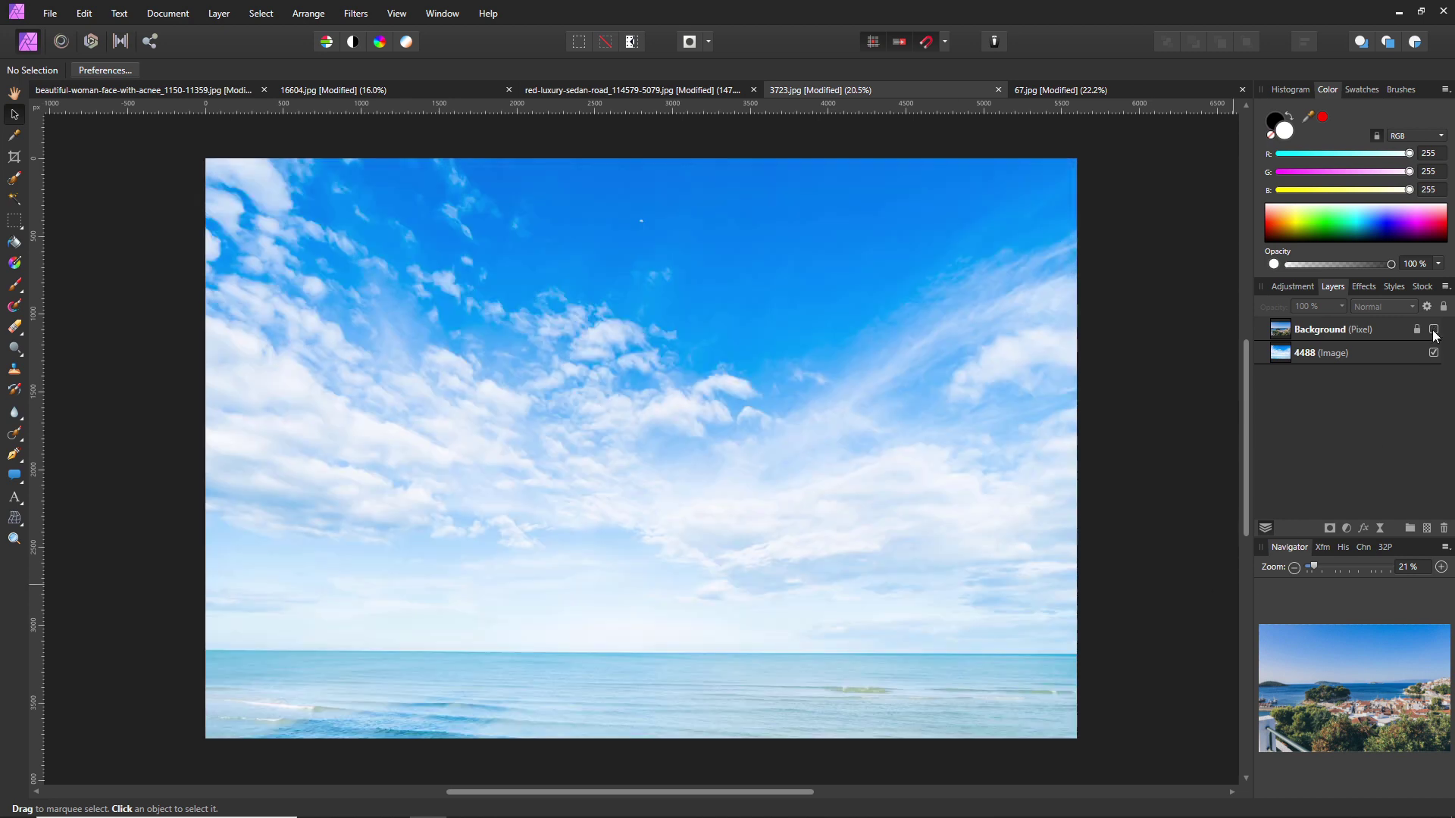
left_click(1434, 331)
left_click(1316, 341)
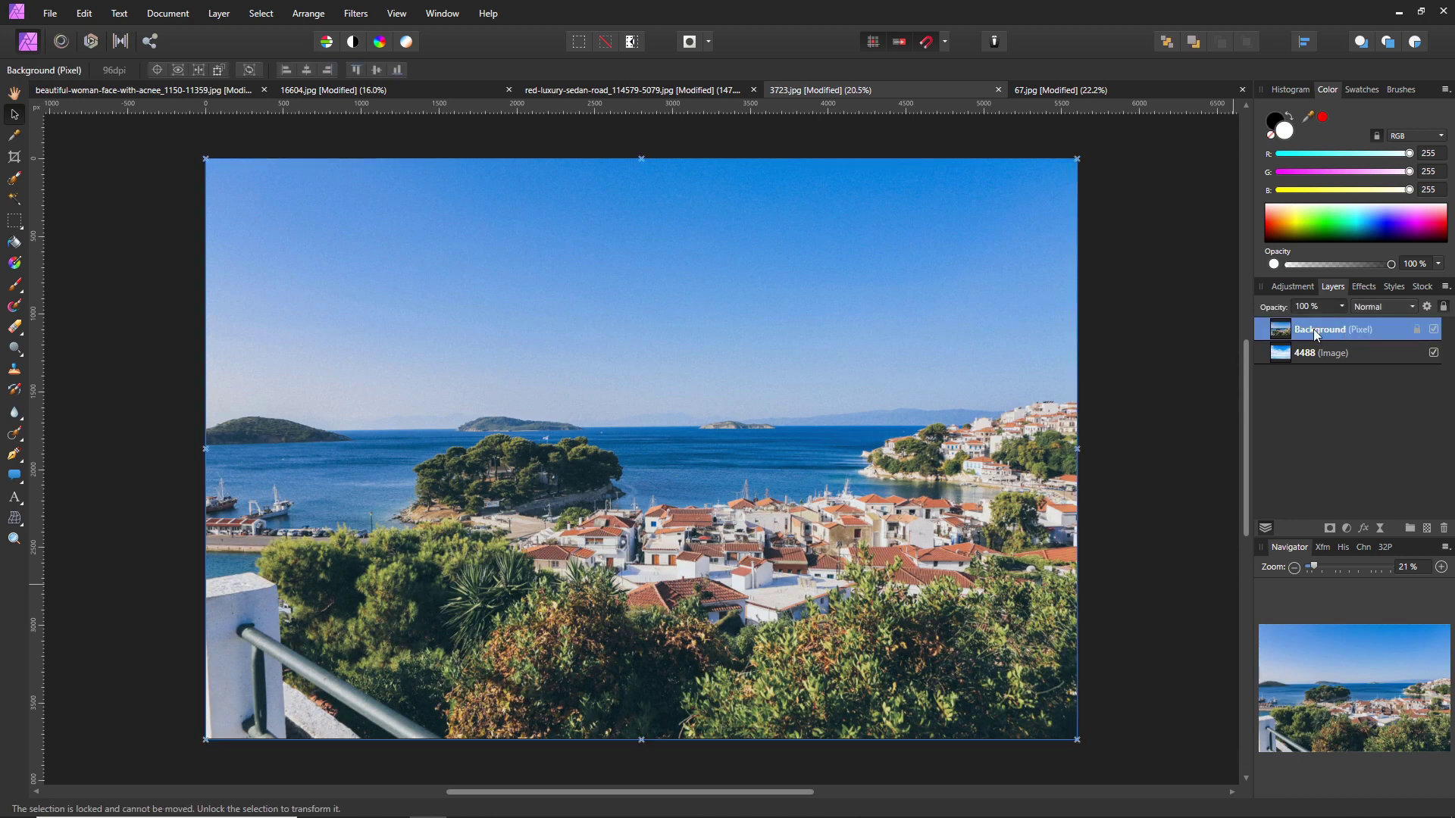
Paint a Selection Brush selection over the harbour photo's sky down to the horizon
left_click(14, 180)
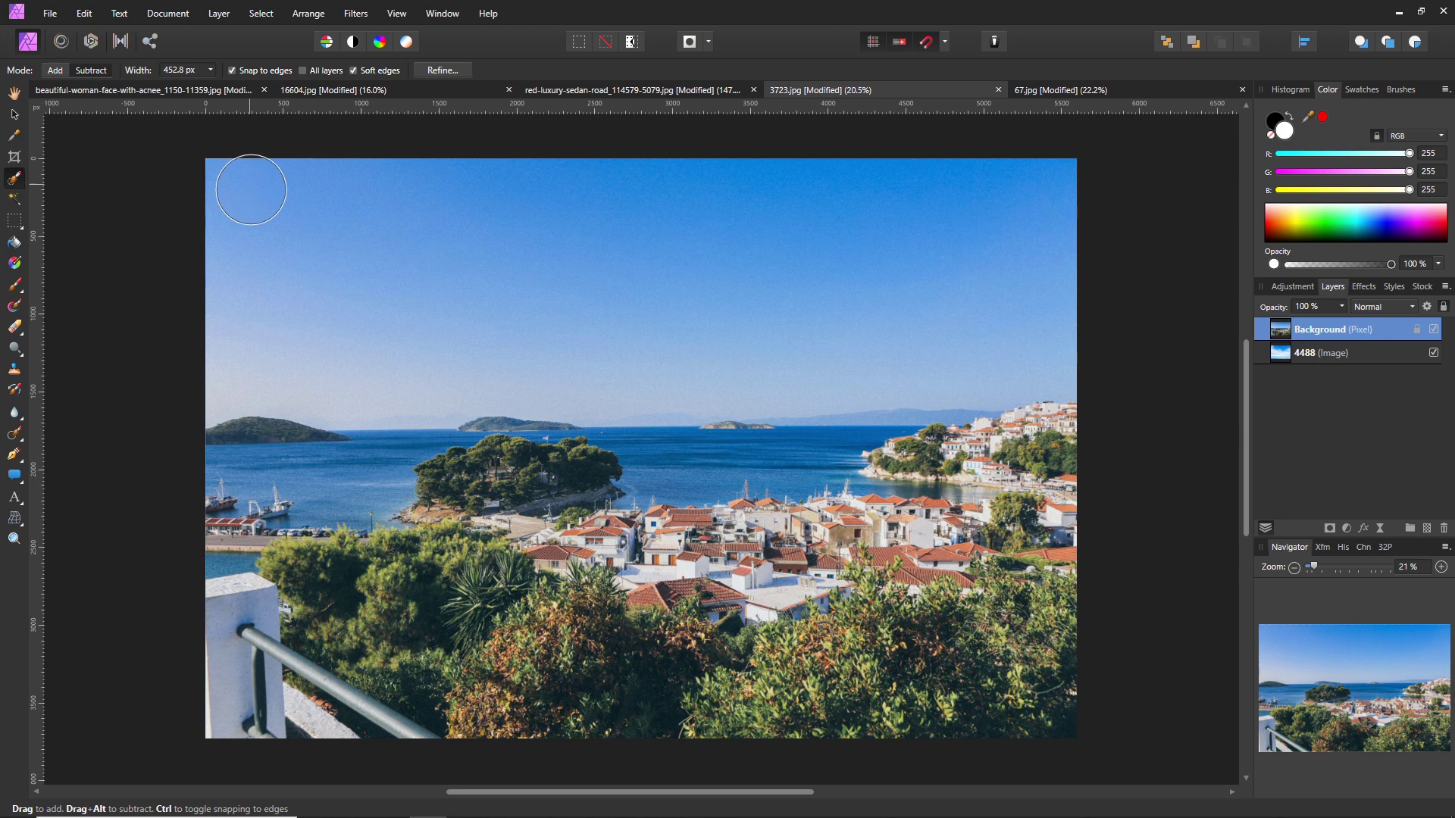
left_click_drag(253, 194, 304, 300)
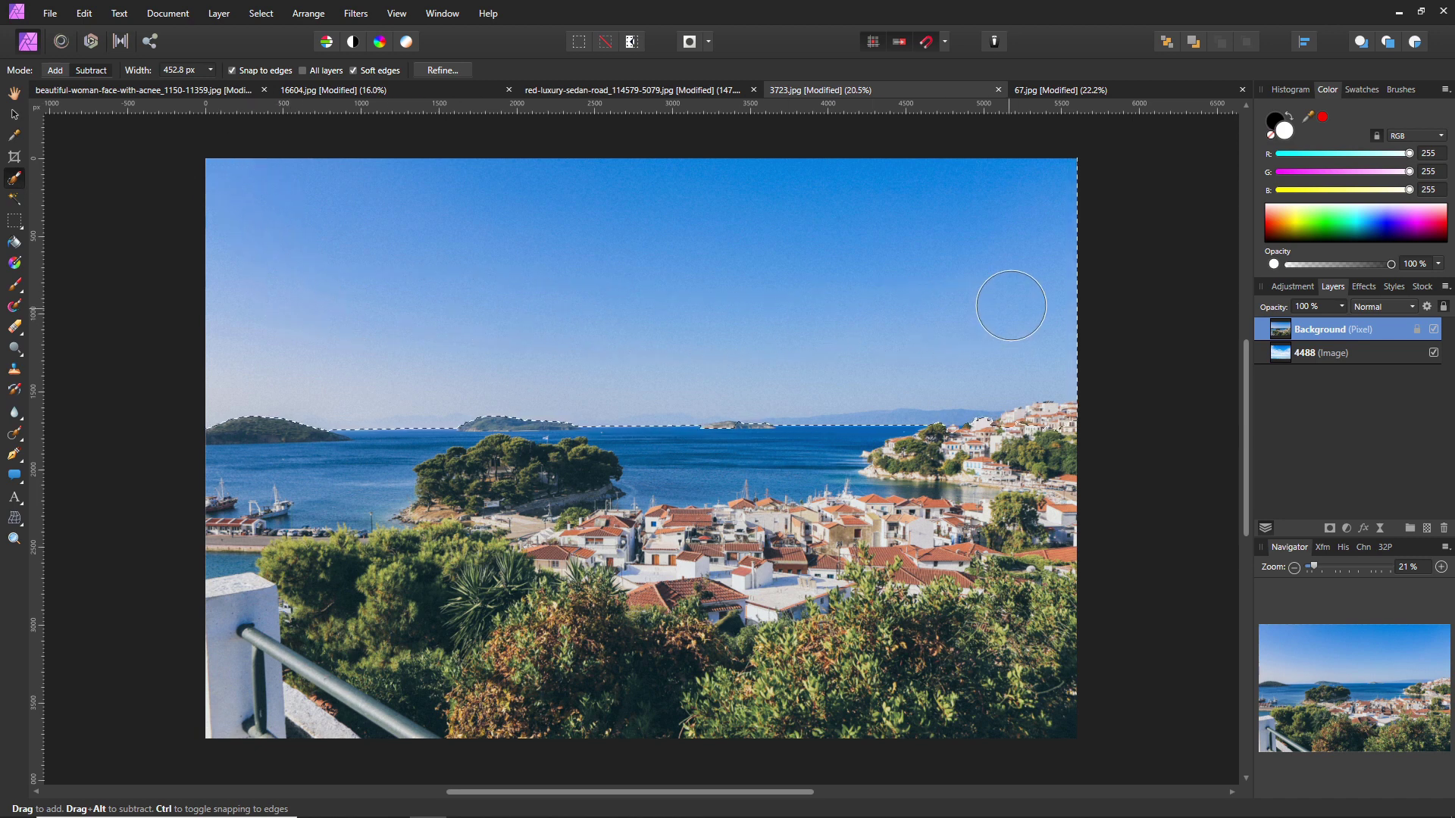
scroll(703, 464, "right", 2)
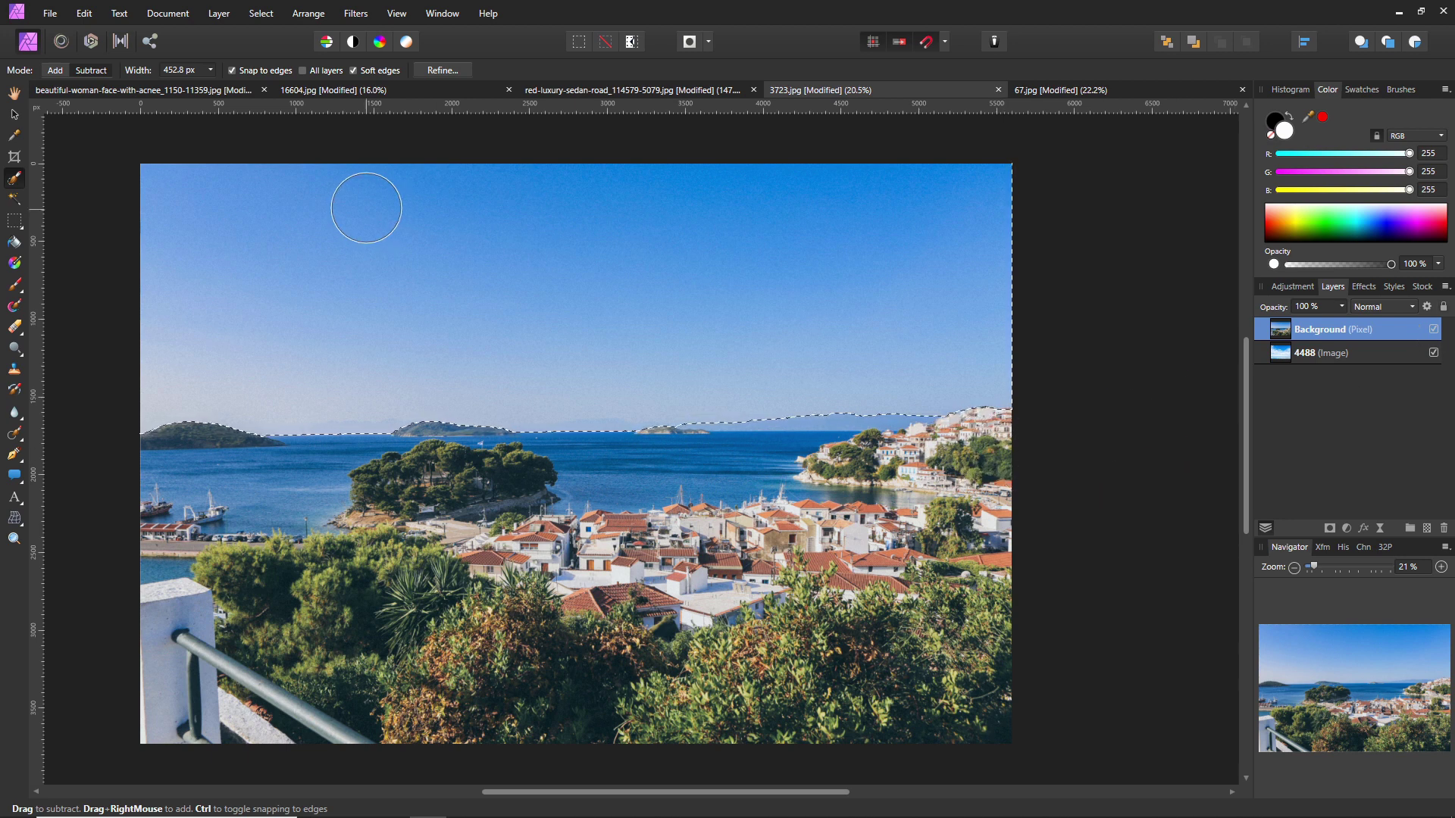
Delete the selected blue sky from the harbour photo and clear the selection
key("Delete")
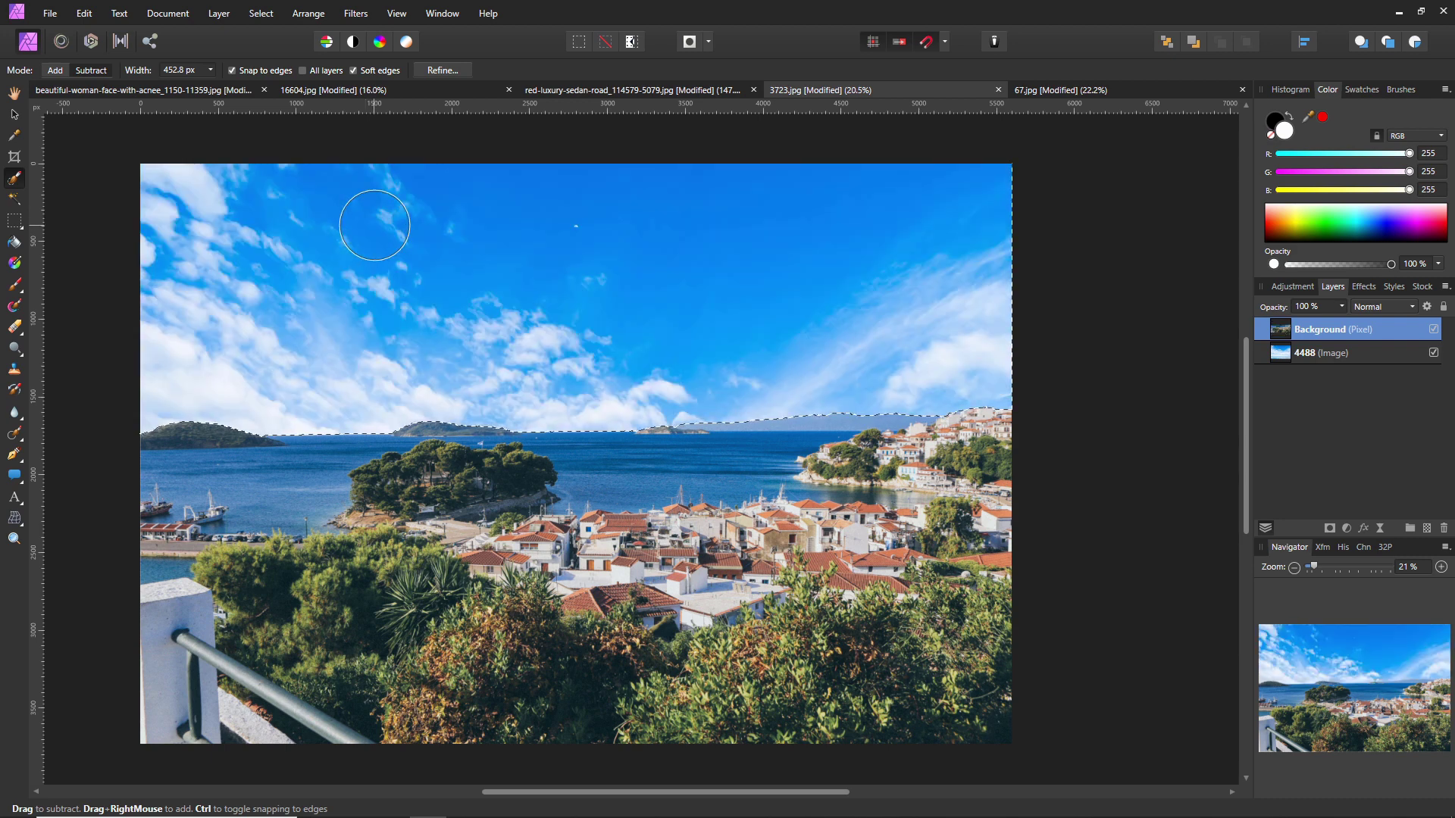
left_click(1324, 357)
left_click(1315, 338)
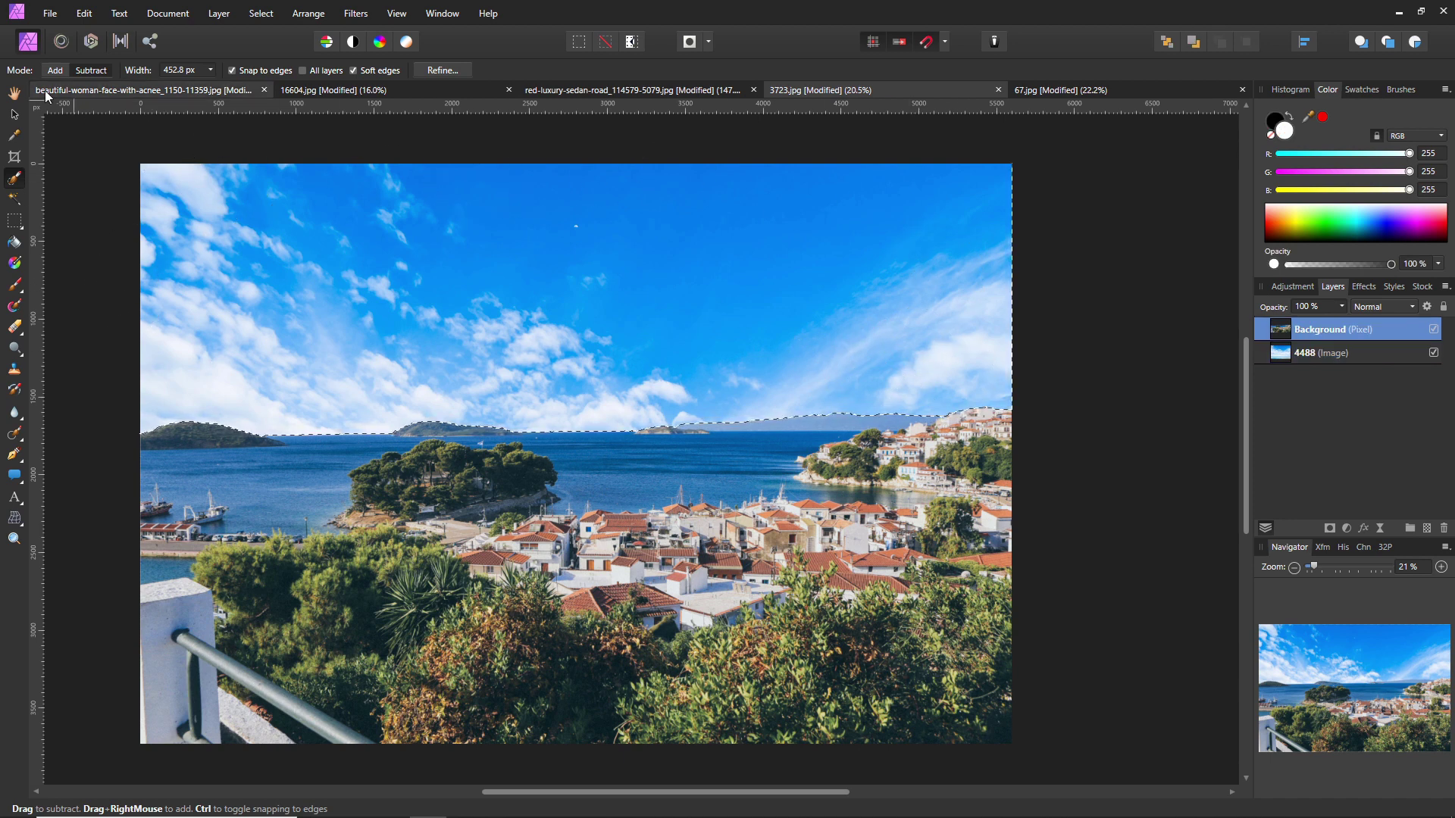
key("ctrl+d")
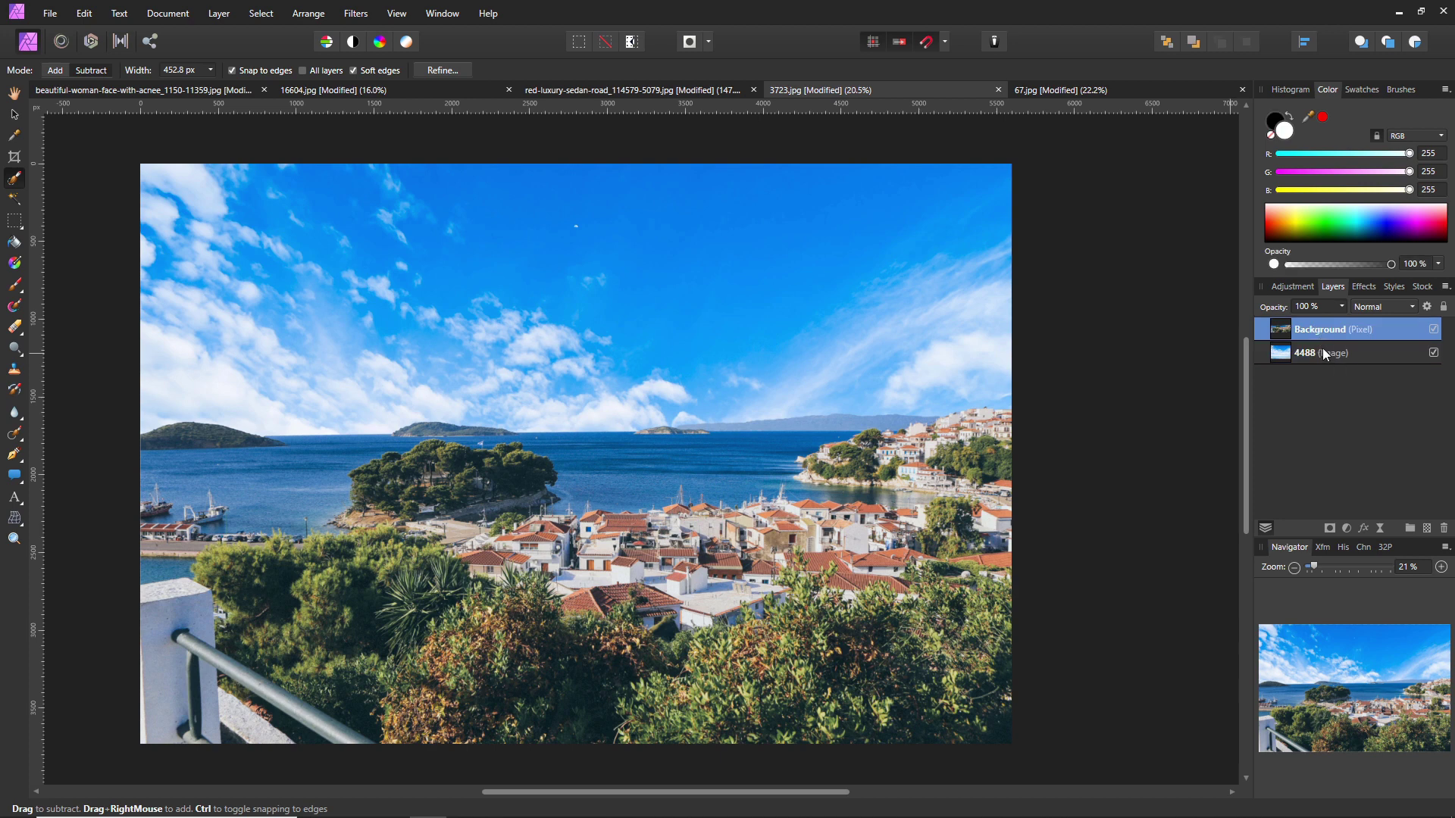
Move the 4488 cloud layer up so its clouds fill the sky, then review the result
left_click(1323, 351)
left_click(1321, 336)
left_click(1320, 352)
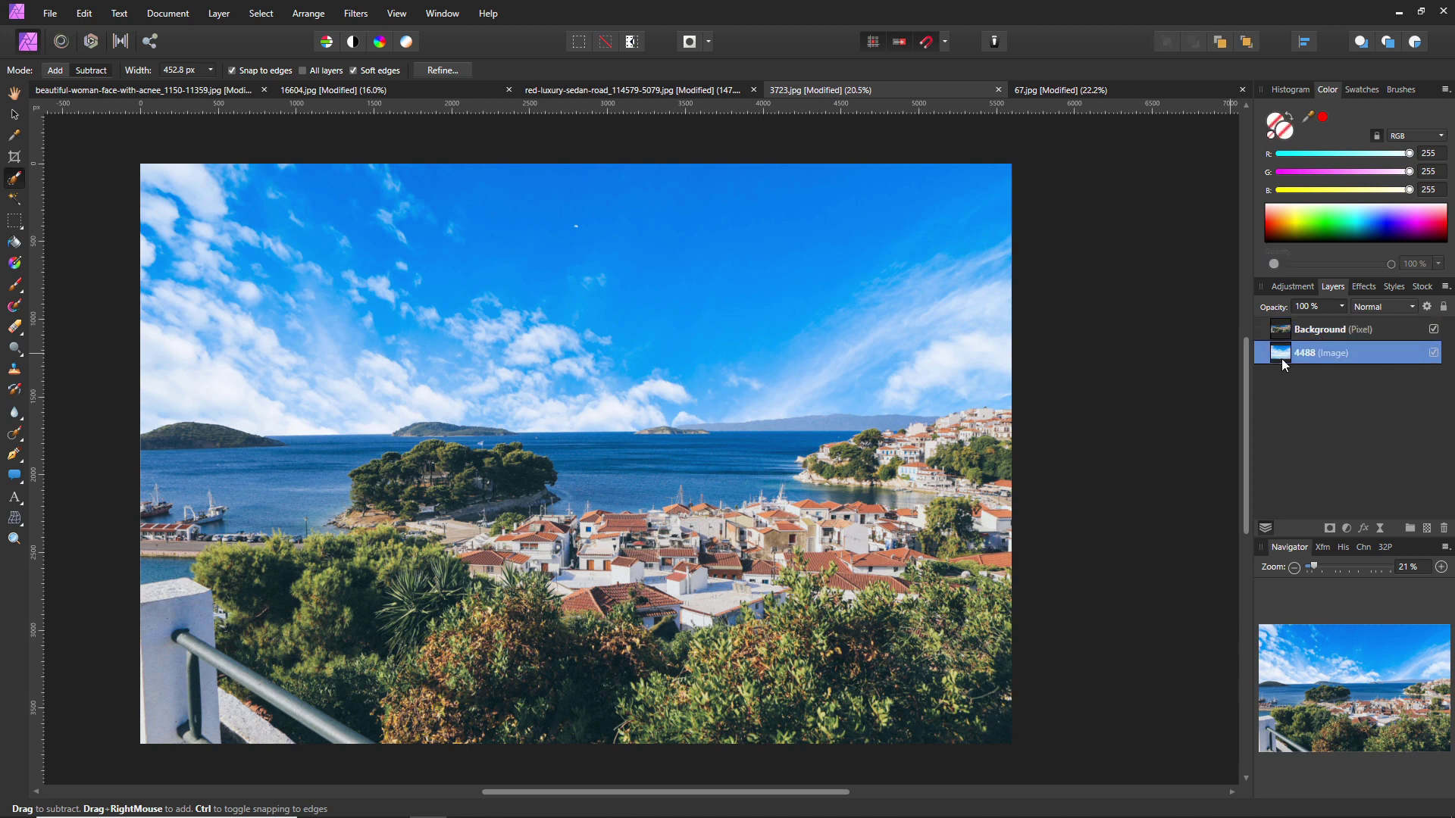
left_click(13, 114)
left_click_drag(385, 346, 487, 81)
left_click_drag(480, 229, 490, 260)
left_click(1162, 571)
left_click_drag(651, 622, 706, 511)
scroll(706, 511, "down", 3, "ctrl")
scroll(599, 462, "up", 1)
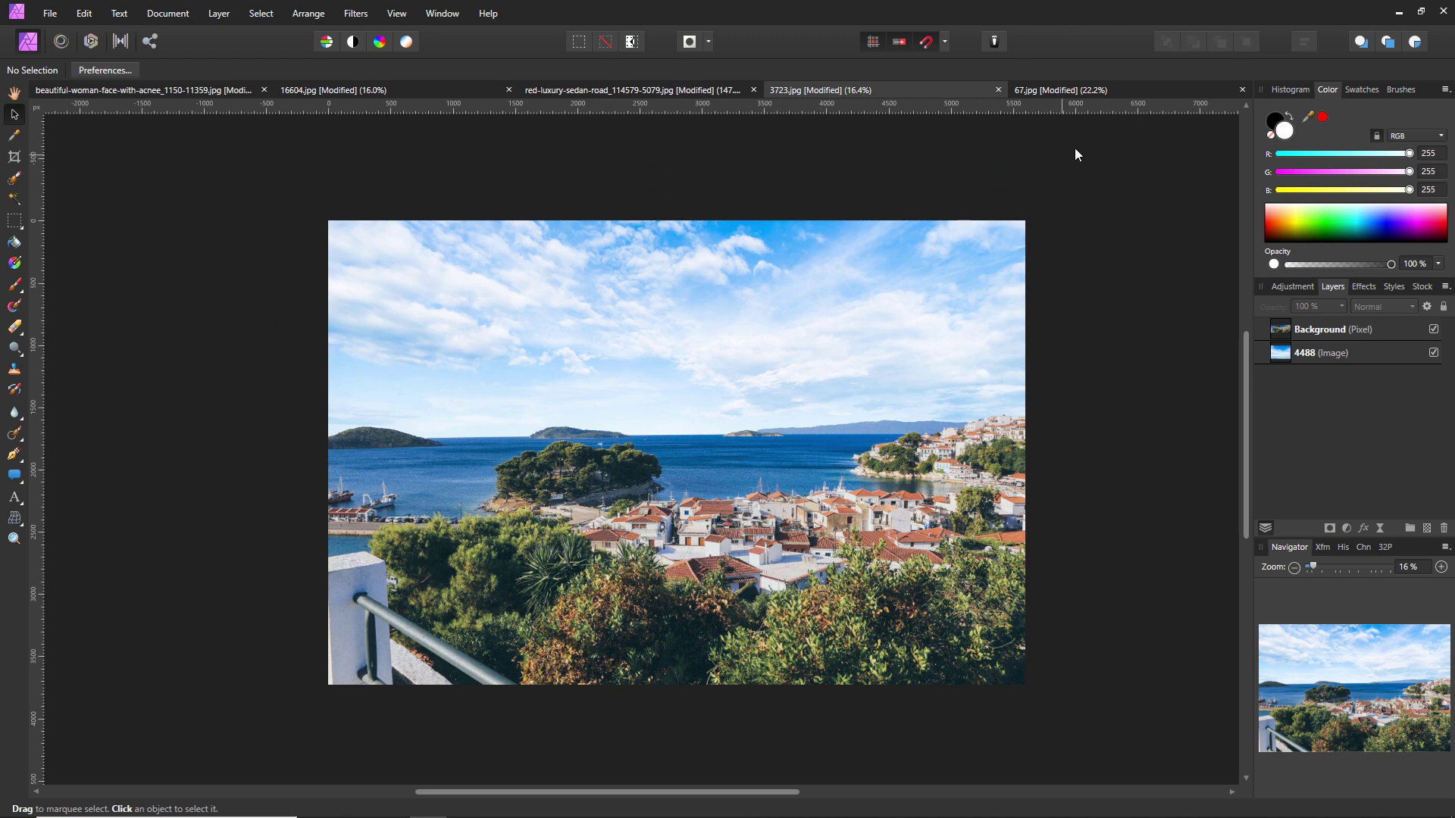
Switch to the 67.jpg laptop photo and toggle the Capture screenshot layer off and on
left_click(1050, 92)
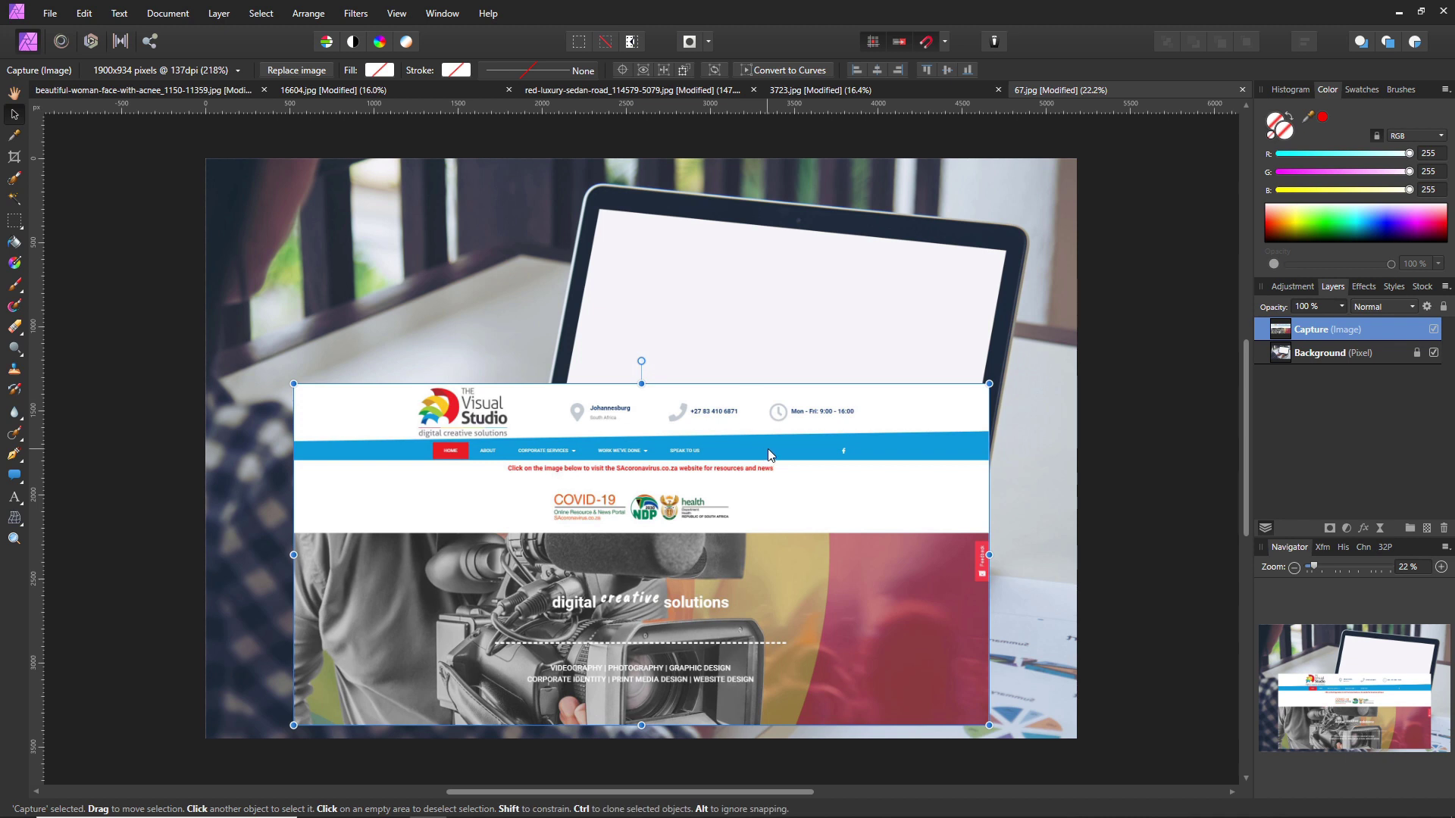
left_click(1433, 329)
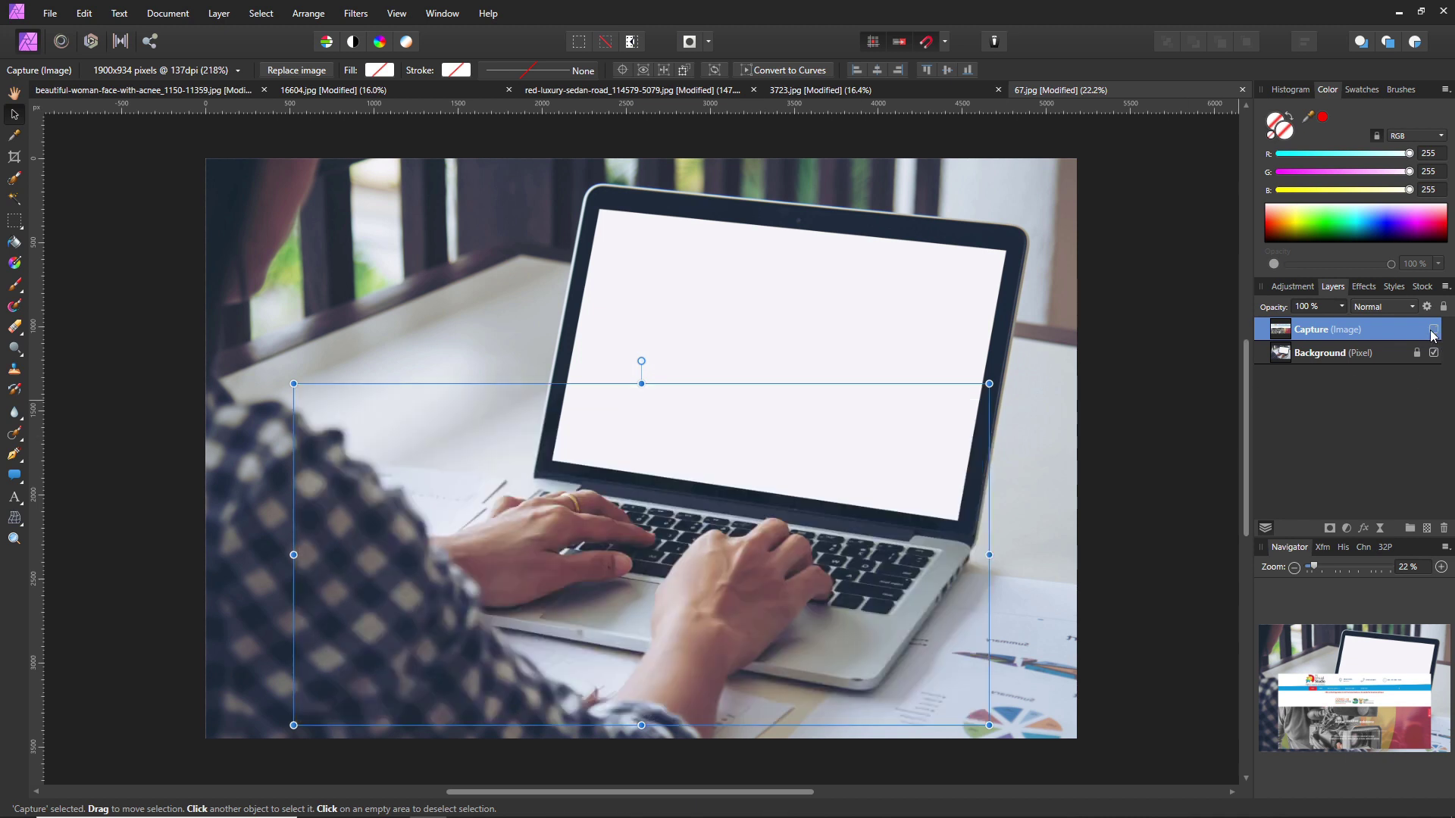
left_click(1142, 447)
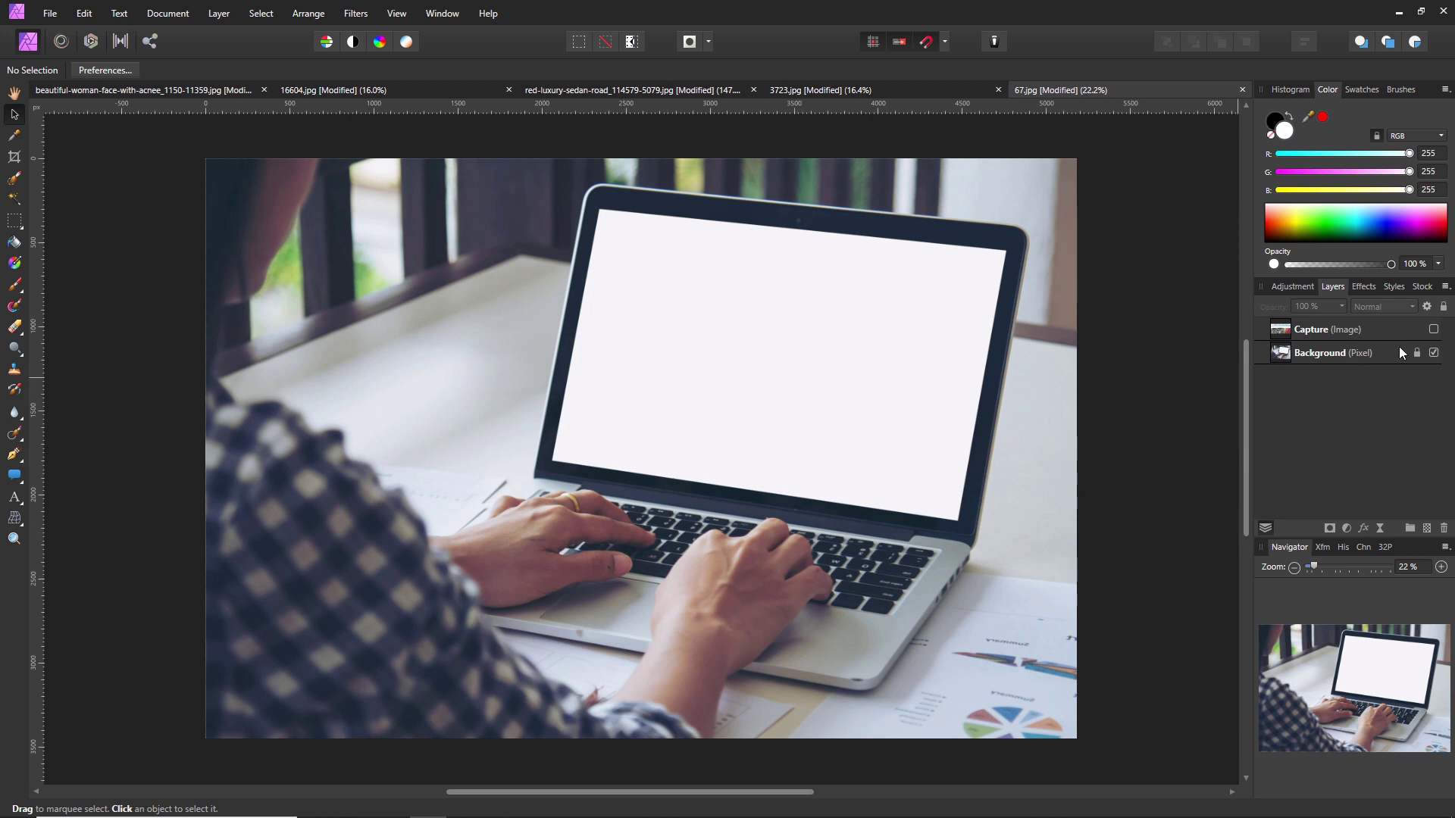
left_click(1433, 330)
Shrink and position the Capture screenshot to roughly cover the laptop screen
left_click_drag(624, 579, 588, 517)
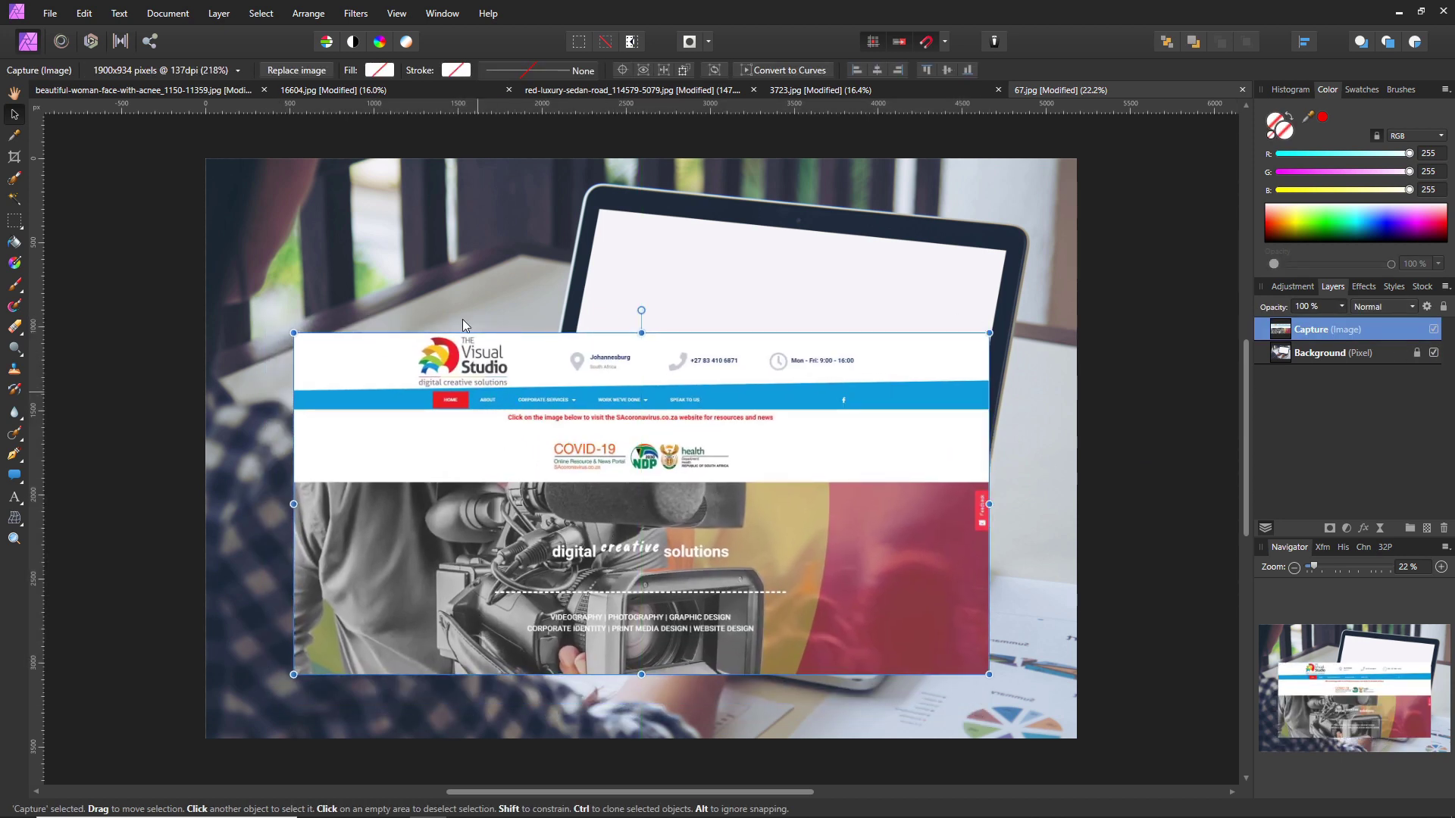
left_click_drag(723, 608, 763, 524)
left_click_drag(1023, 591, 838, 503)
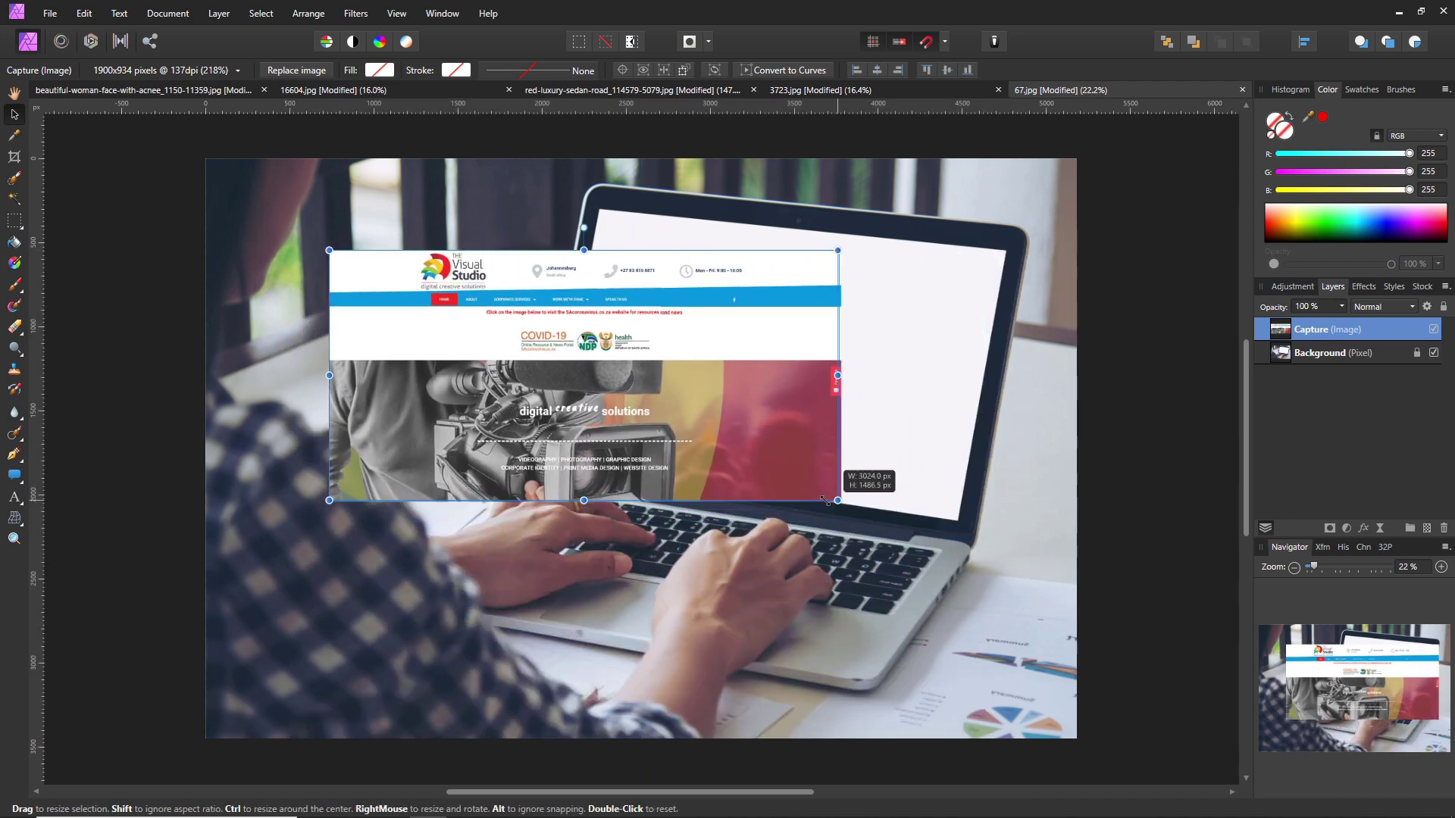
left_click_drag(792, 452, 952, 544)
left_click_drag(825, 504, 860, 465)
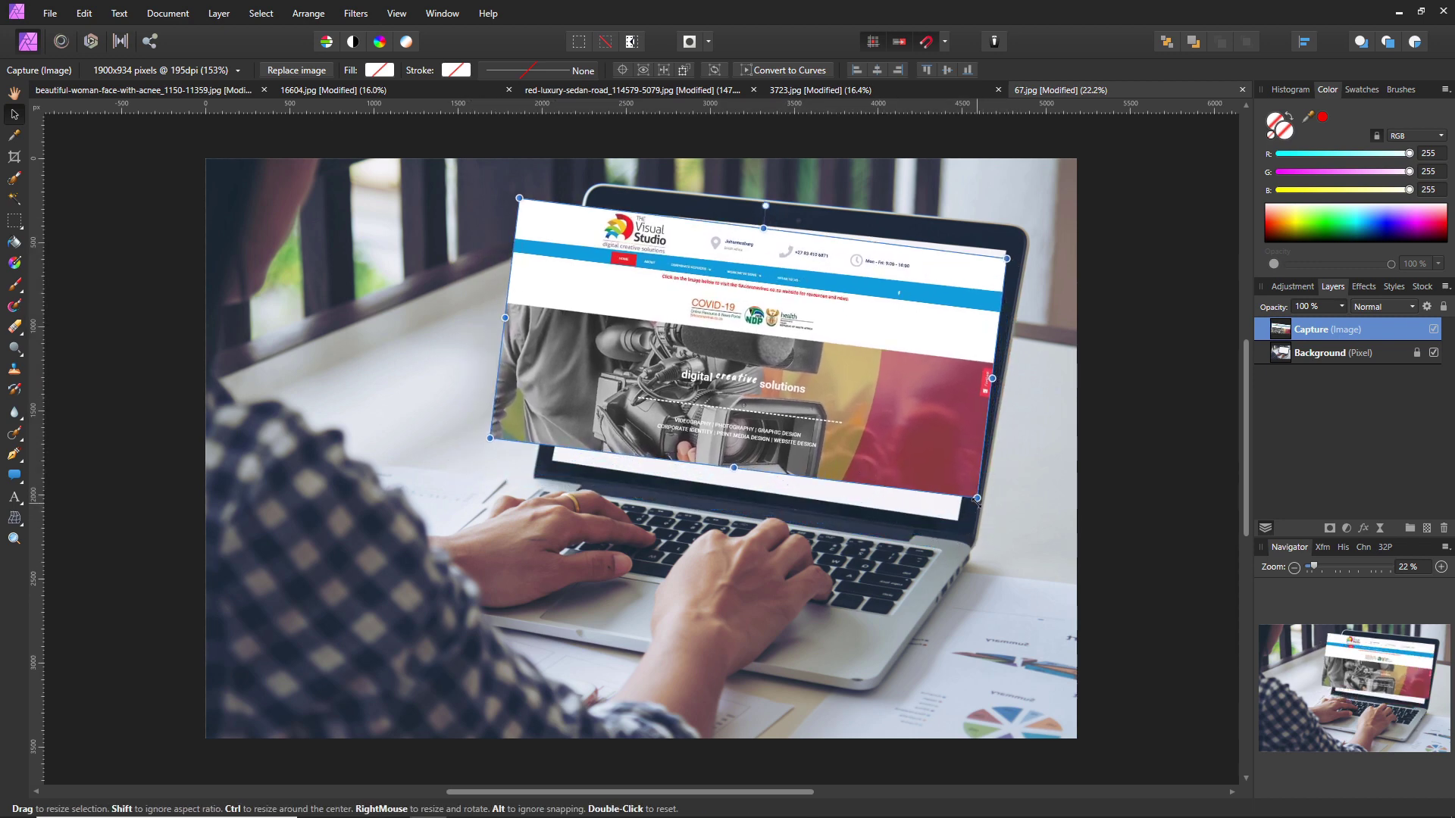
left_click_drag(977, 498, 1009, 530)
mouse_move(915, 474)
left_mouse_down()
mouse_move(825, 540)
mouse_move(917, 478)
left_mouse_up()
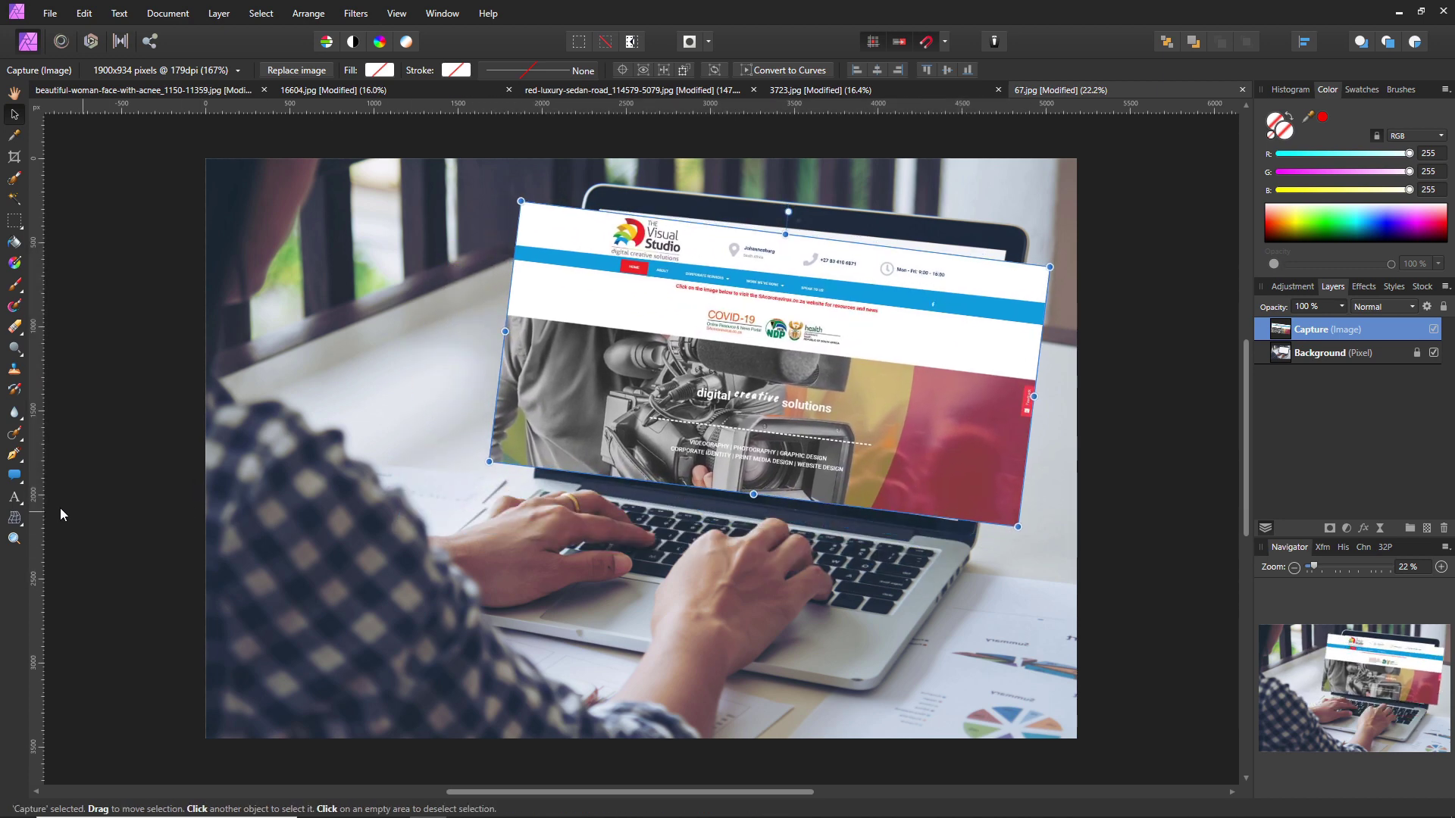
With the Mesh Warp Tool, pull the screenshot's right corners and edge onto the screen's right side
left_click(15, 521)
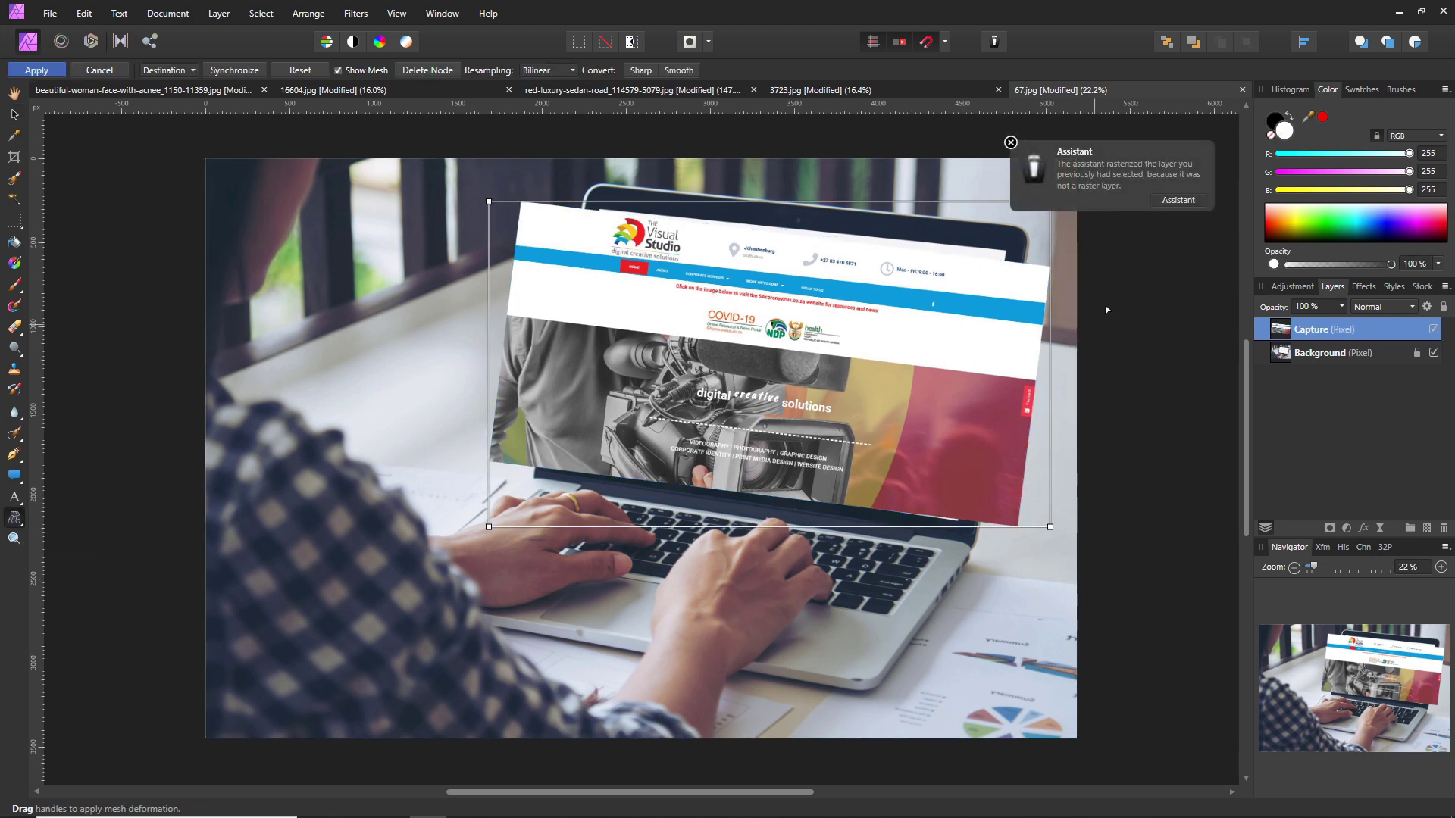
left_click(1012, 144)
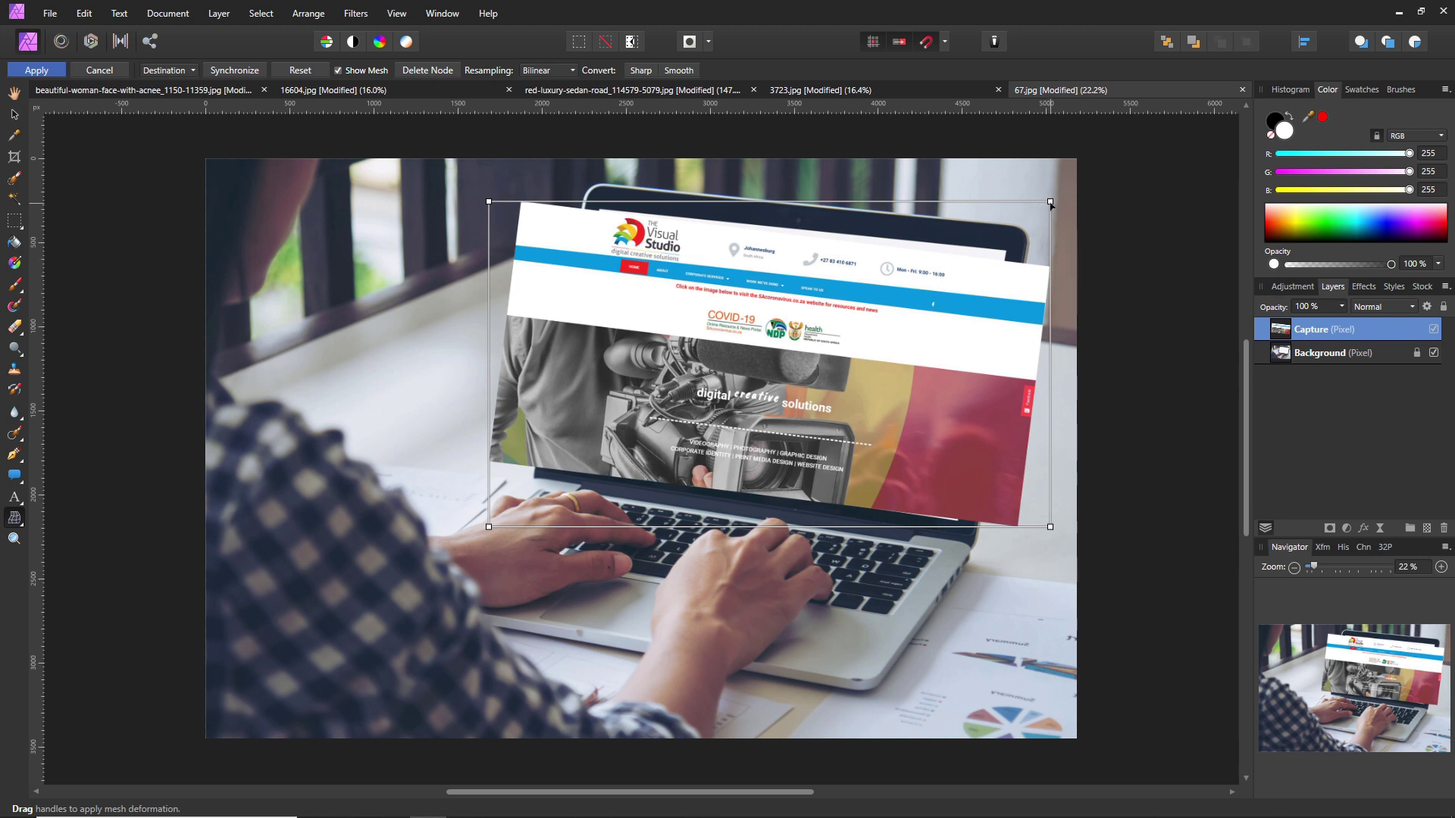
left_click_drag(1050, 204, 1001, 186)
left_click_drag(1051, 530, 992, 521)
left_click_drag(993, 414, 999, 416)
Pull the left corners to the screen, even the bottom and left edges, and refine the top-right corner
left_click_drag(498, 208, 567, 215)
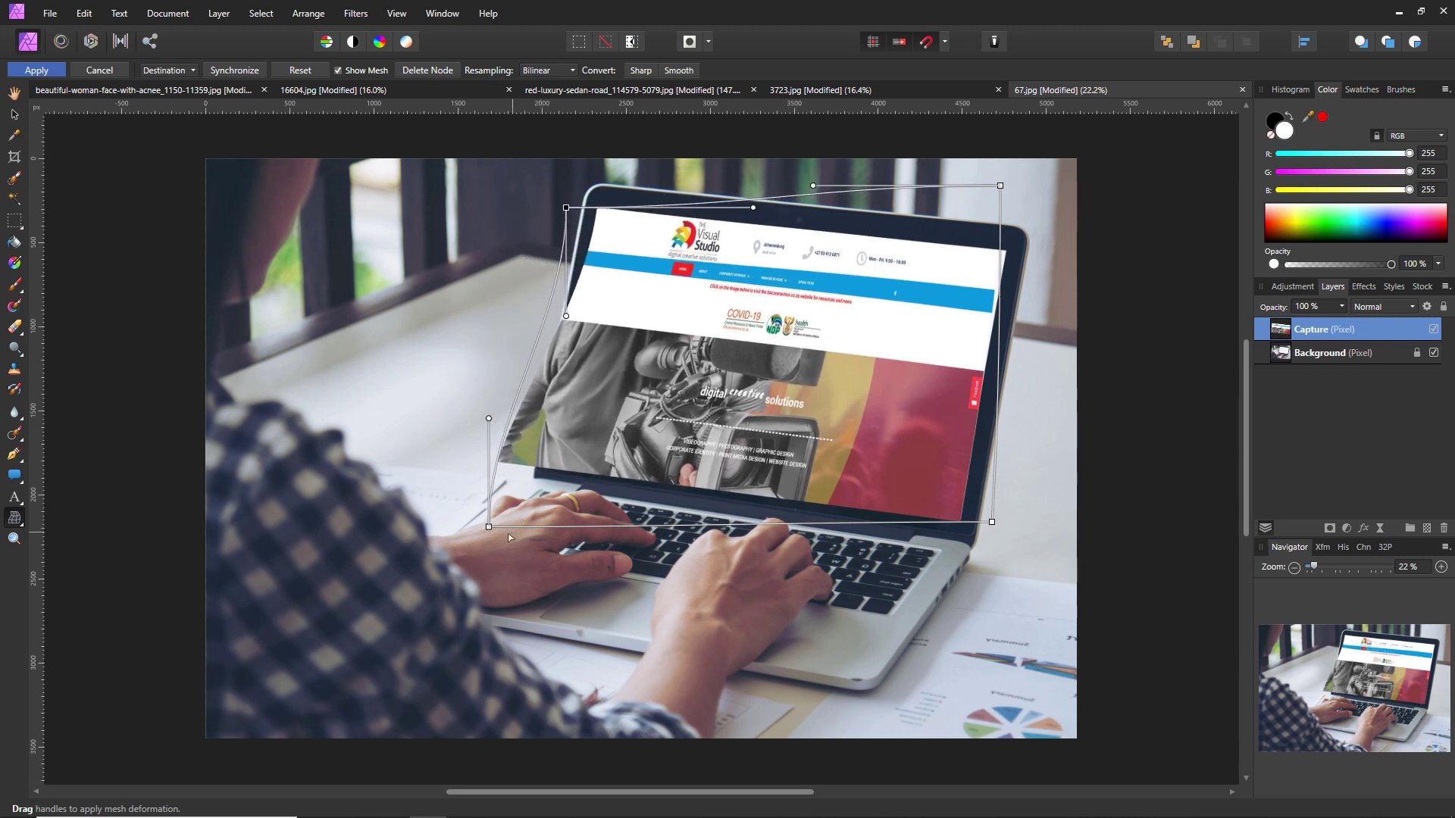
left_click_drag(489, 528, 550, 525)
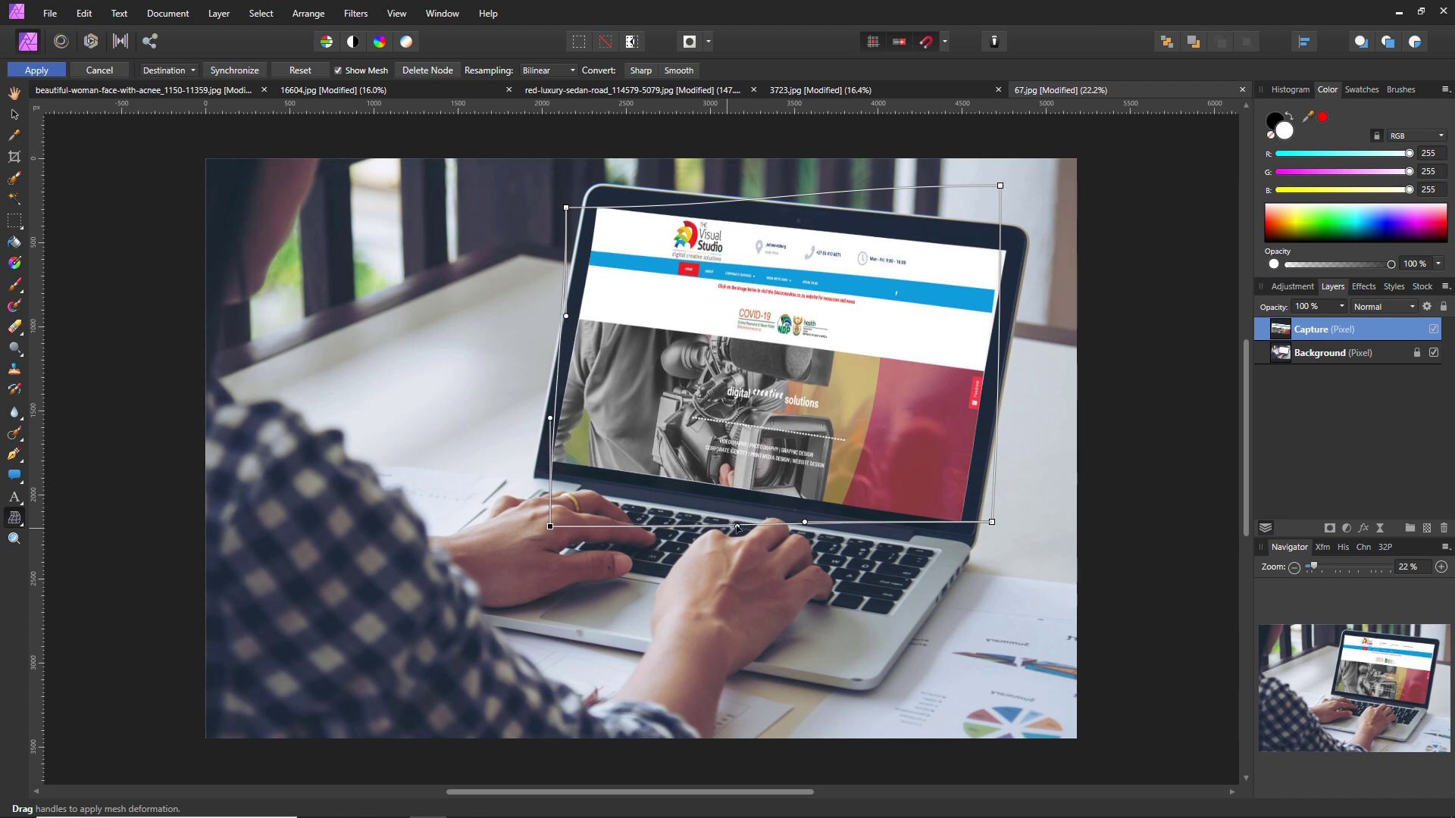
left_click_drag(738, 526, 704, 524)
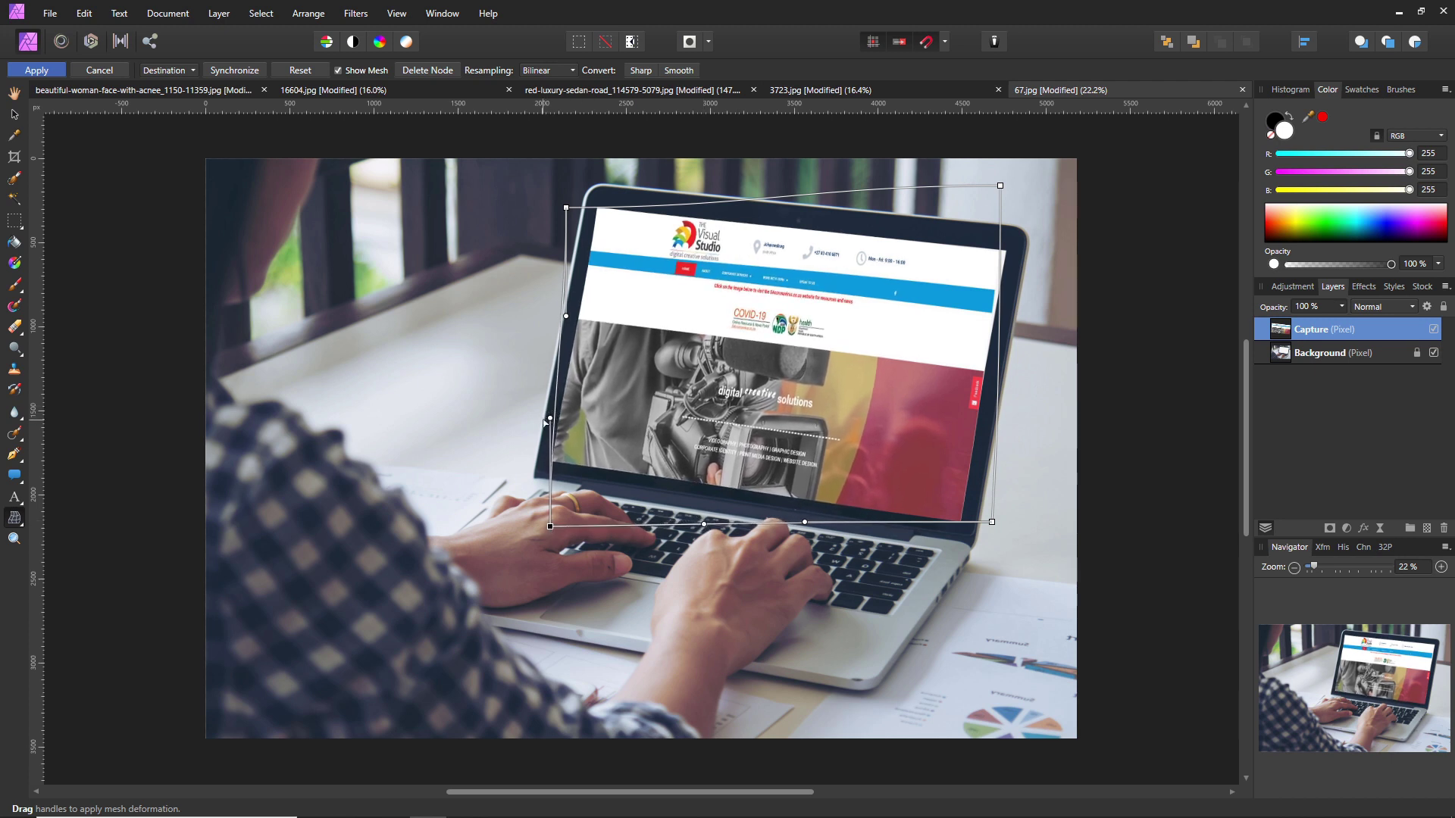
left_click_drag(550, 420, 549, 419)
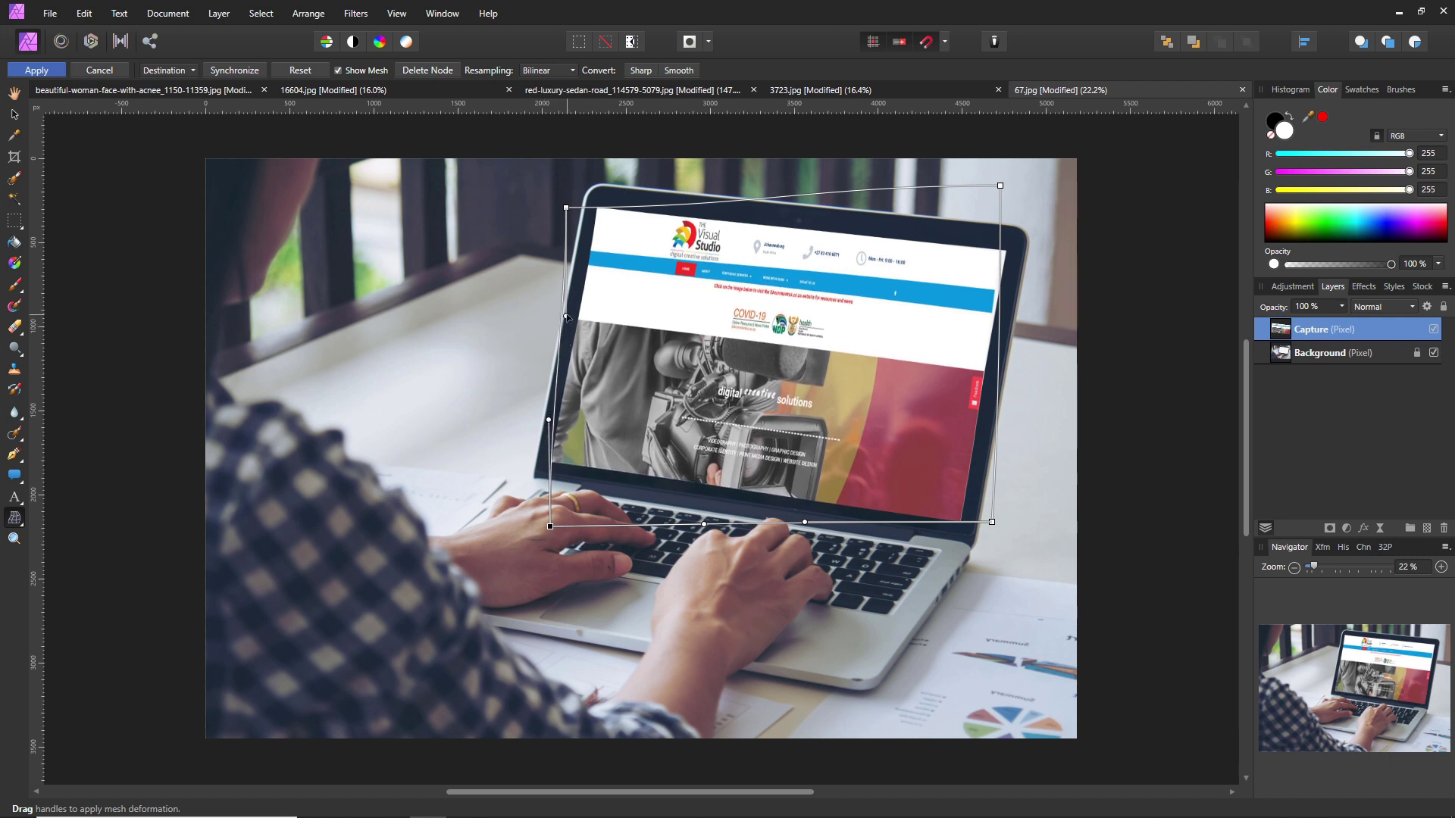
left_click_drag(568, 316, 565, 313)
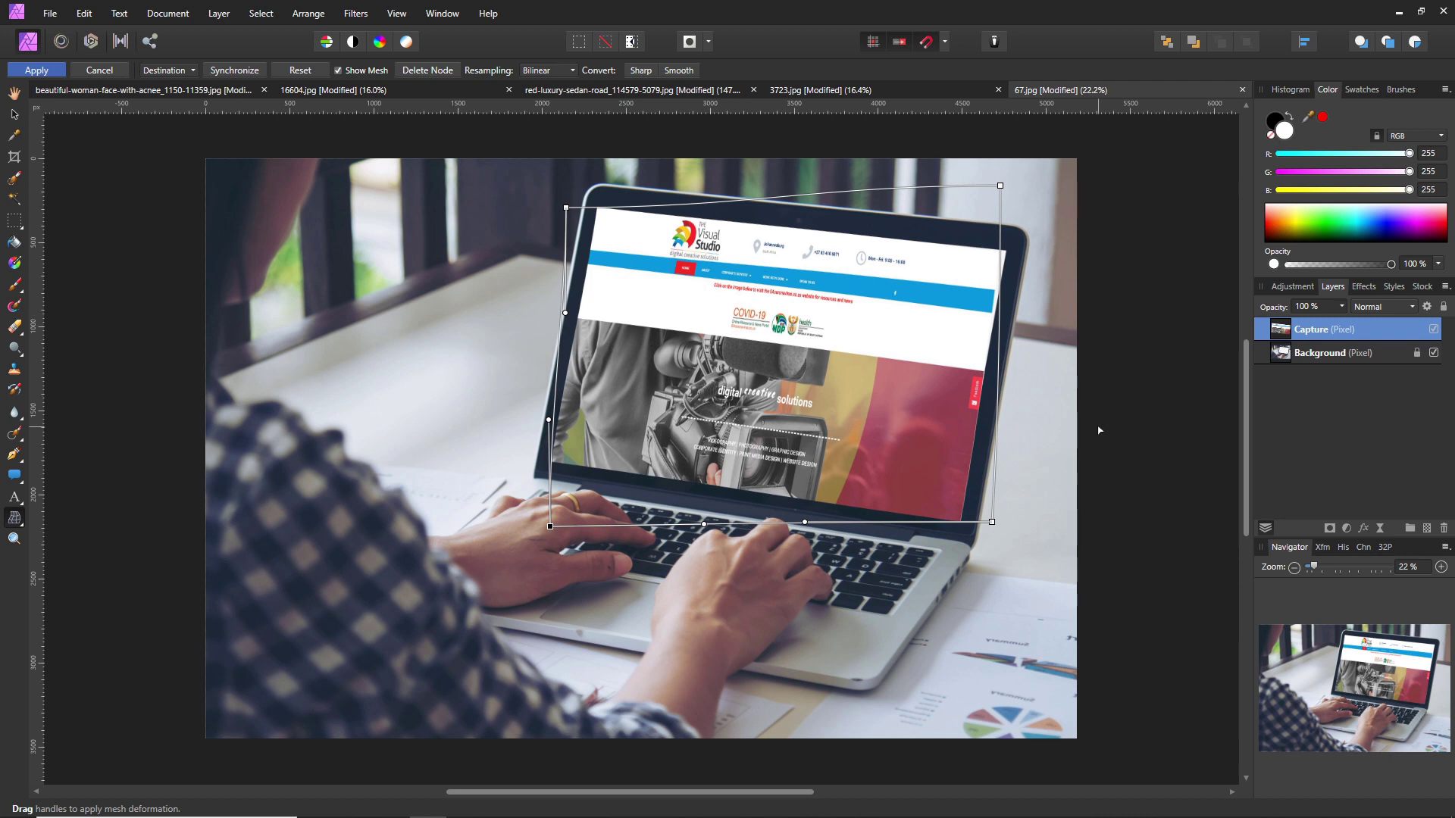
left_click_drag(999, 189, 1010, 182)
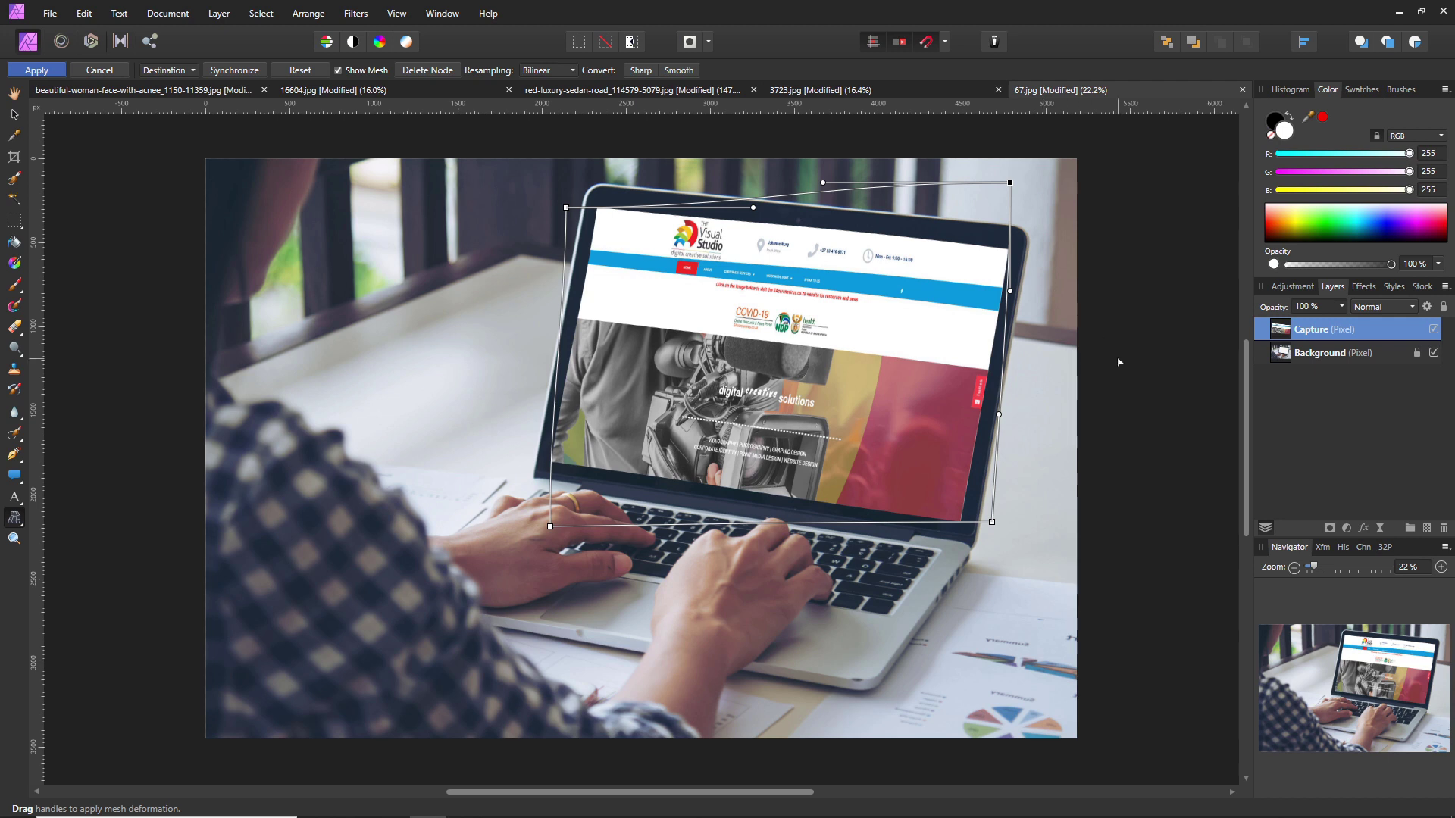
Apply the mesh warp, hide the Capture screenshot, and select the Background layer
left_click(36, 70)
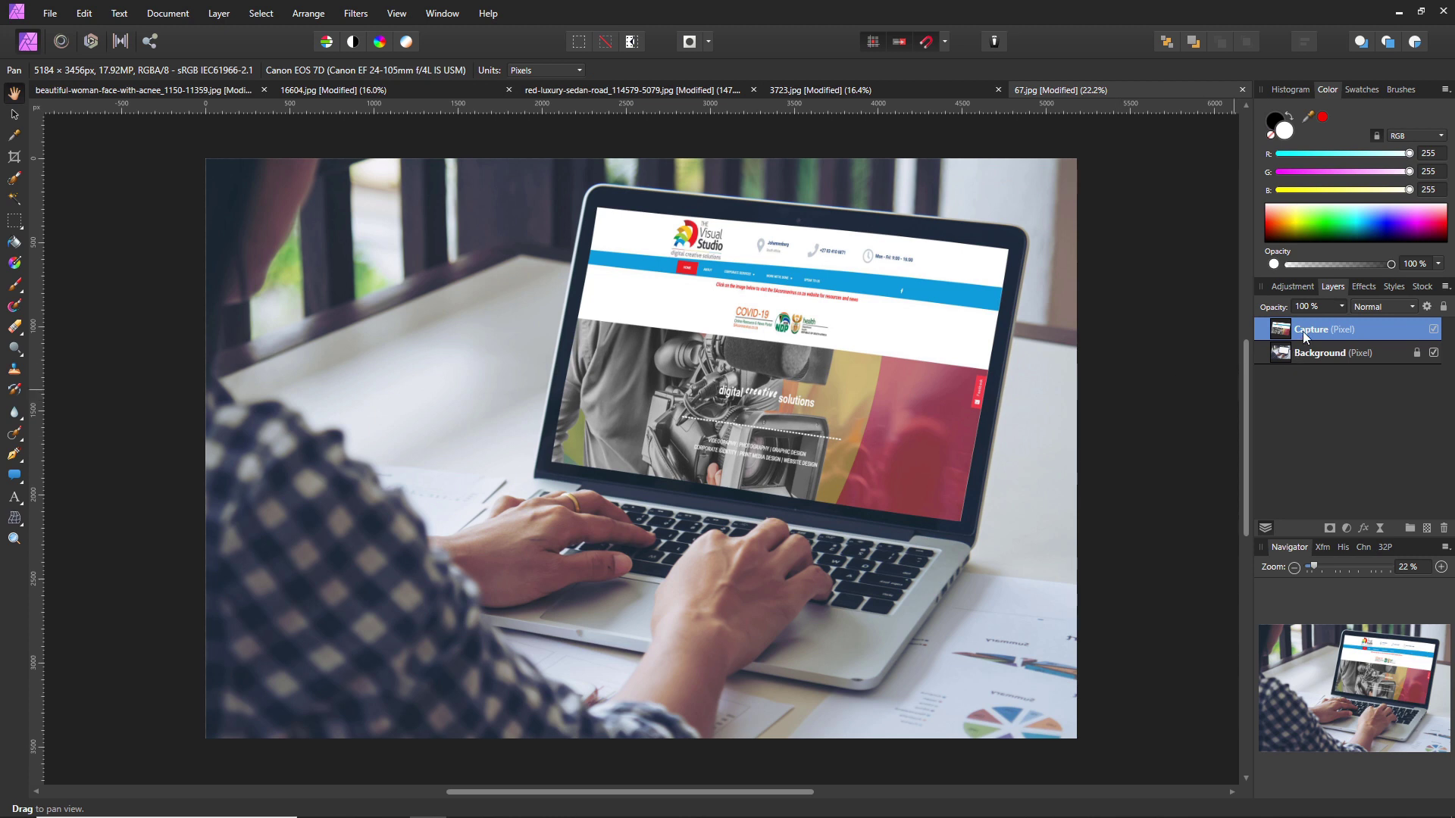
left_click(1433, 329)
left_click(1420, 354)
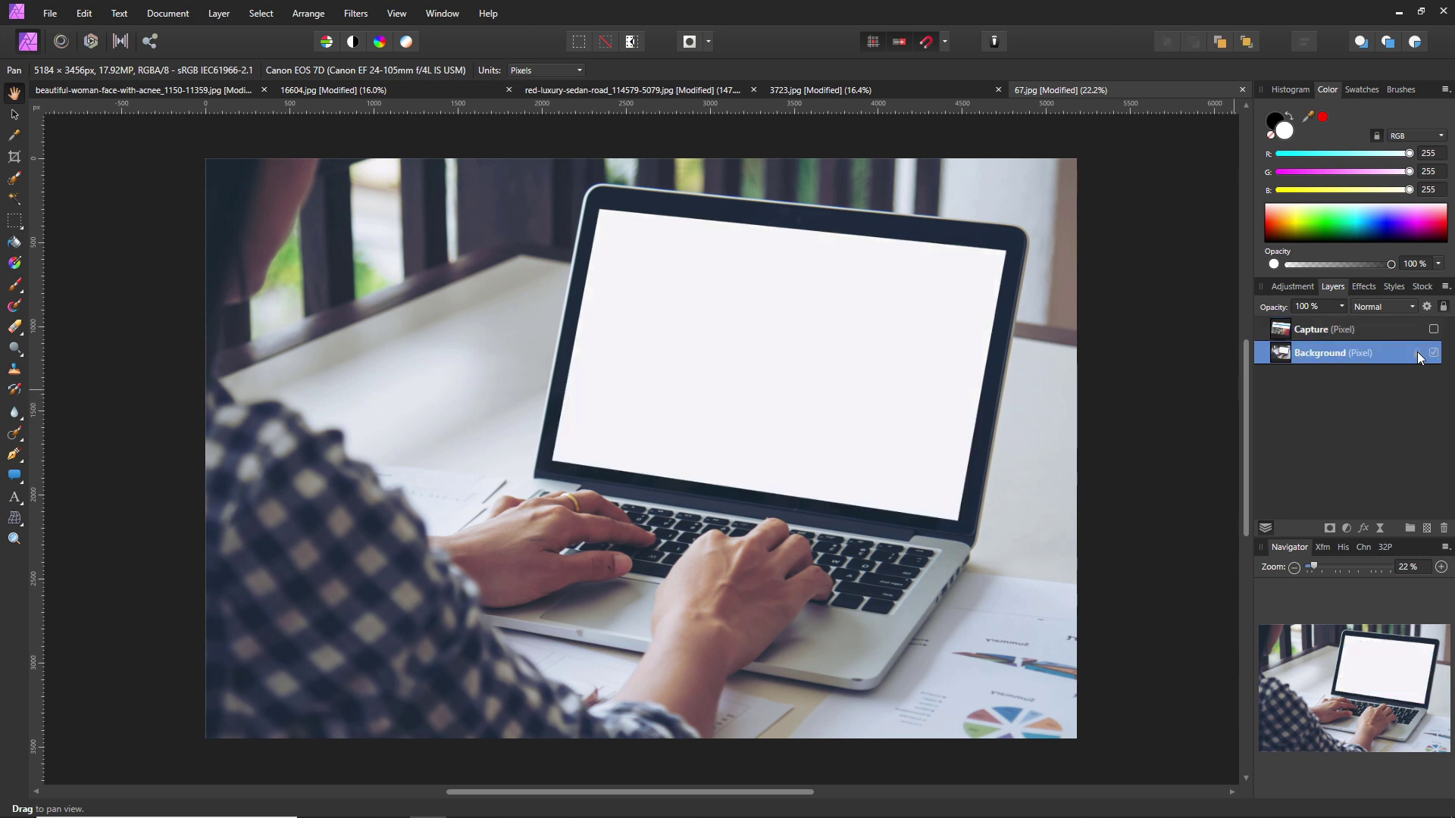
double_click(1346, 351)
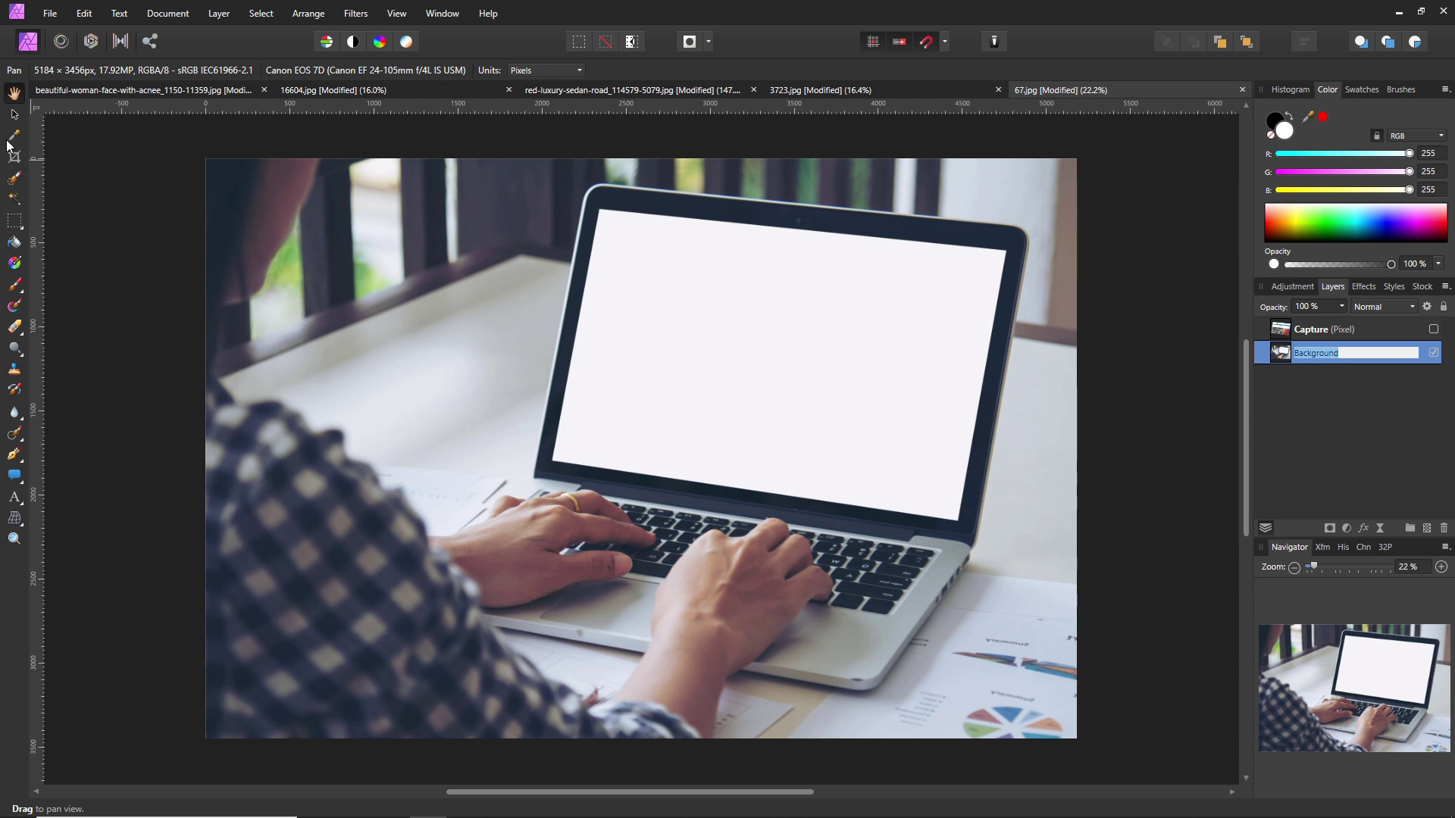
Delete the laptop's white screen from Background, show Capture, and move Background above it
left_click(14, 178)
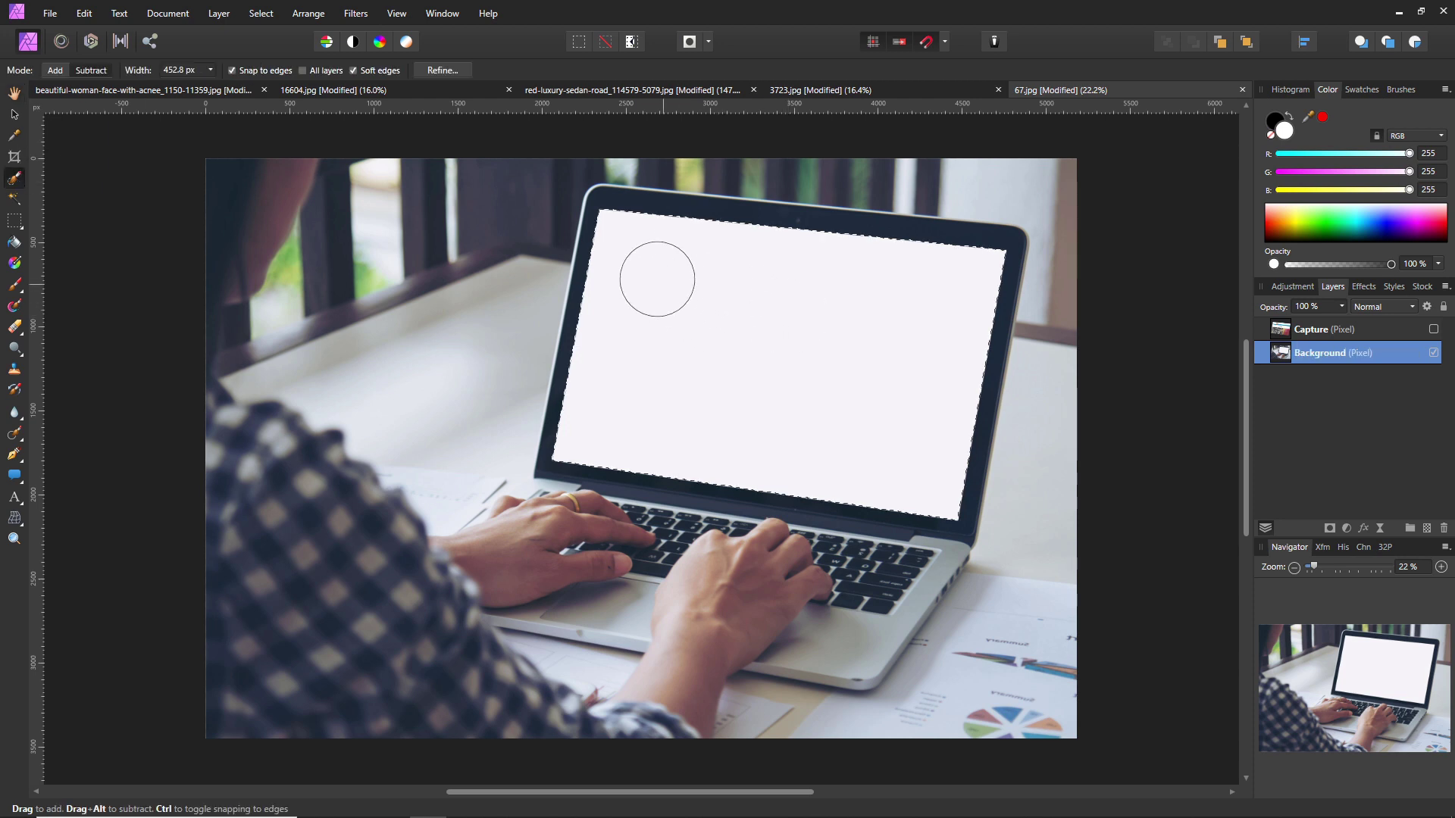
left_click_drag(652, 276, 763, 306)
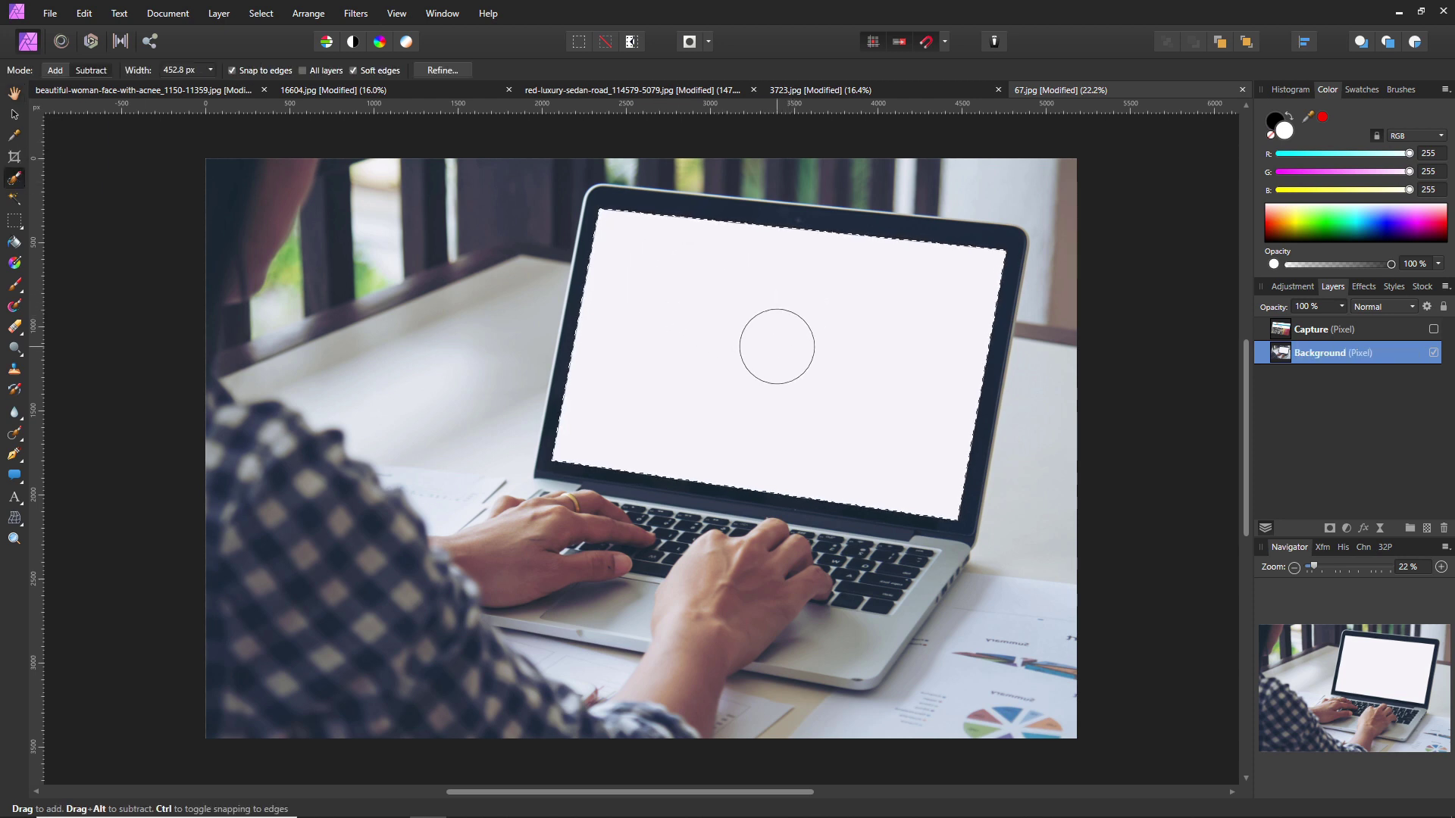
key("Delete")
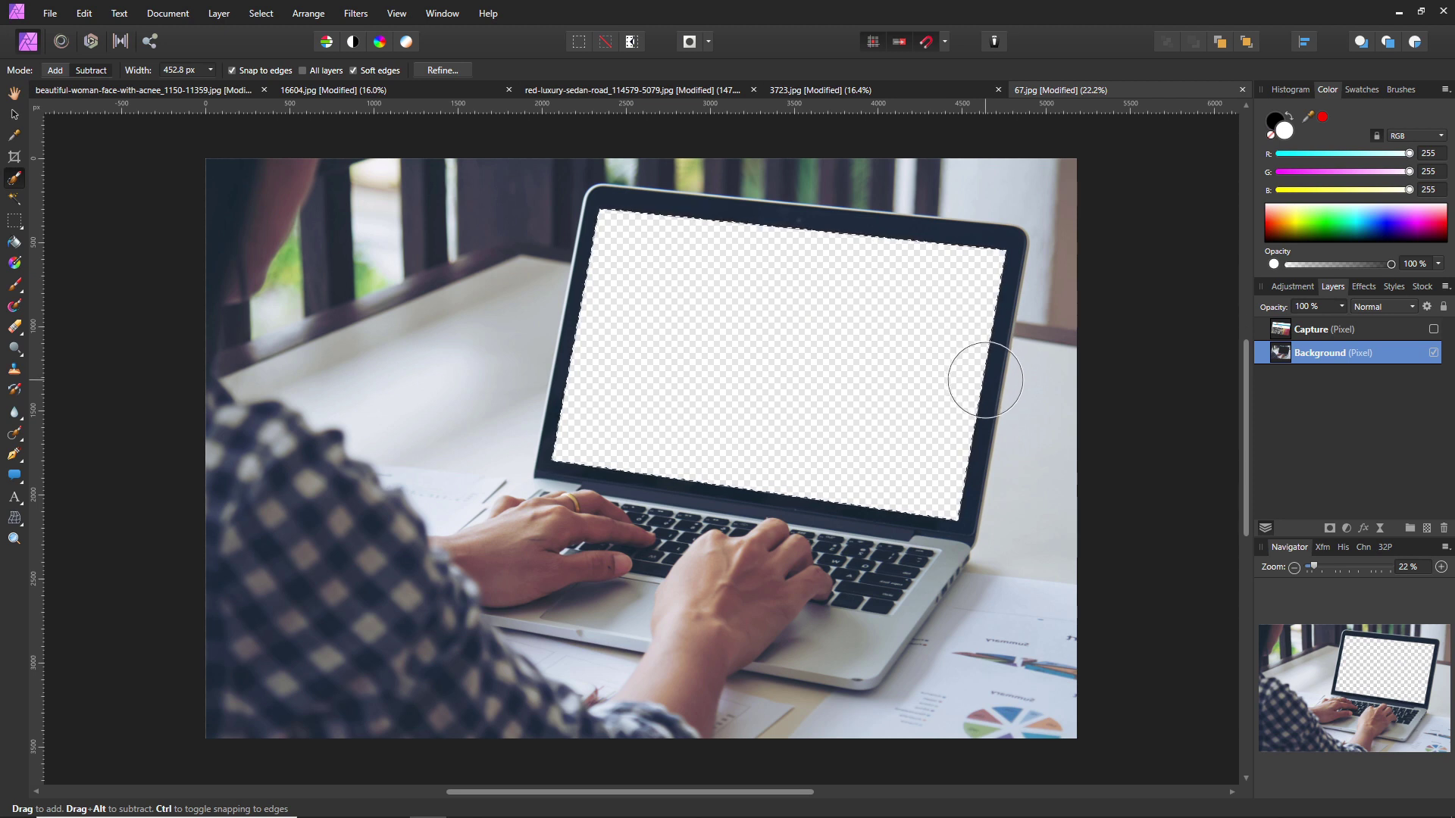
key("ctrl+d")
left_click(1433, 329)
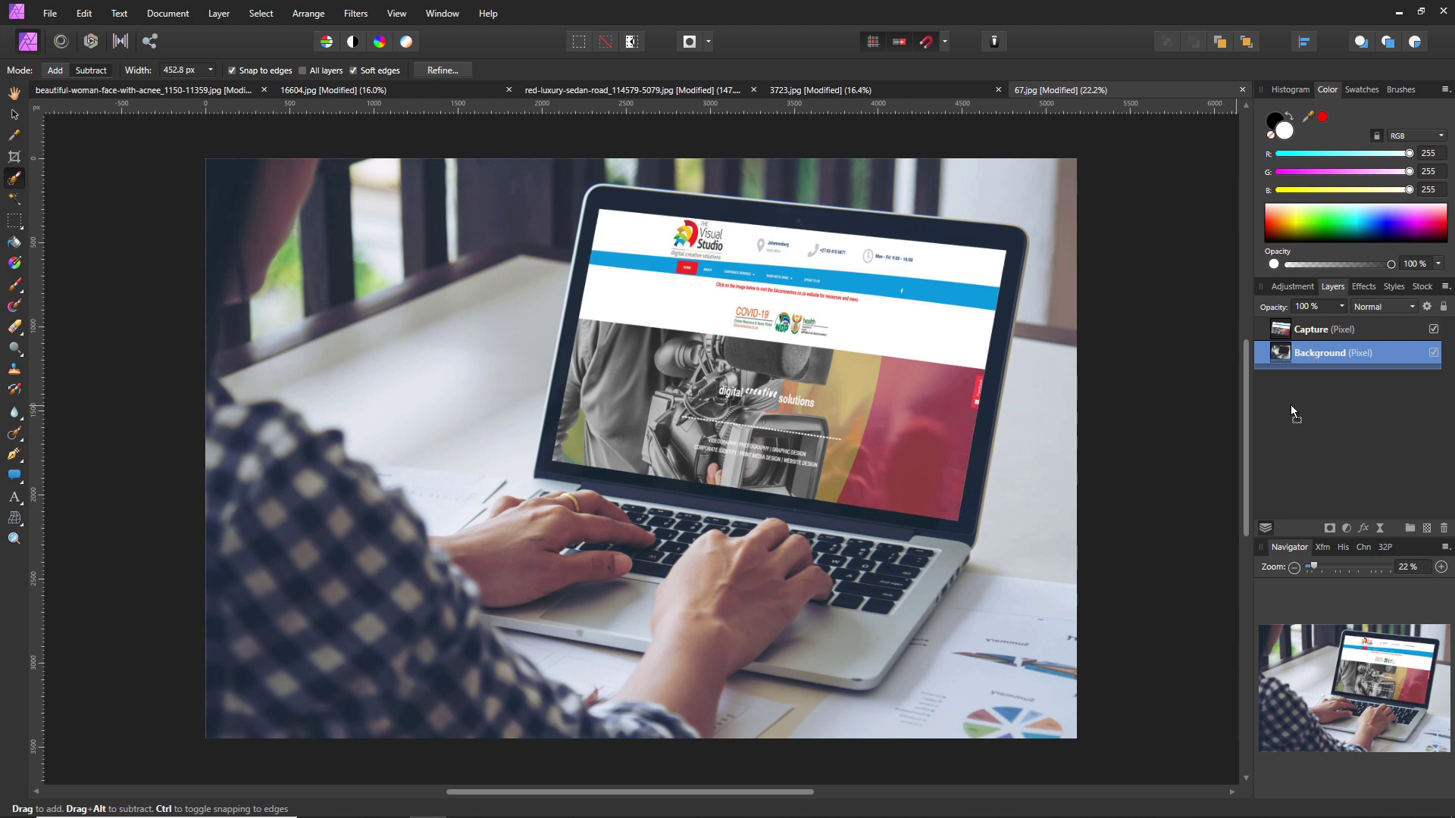
key("ctrl+shift+bracketright")
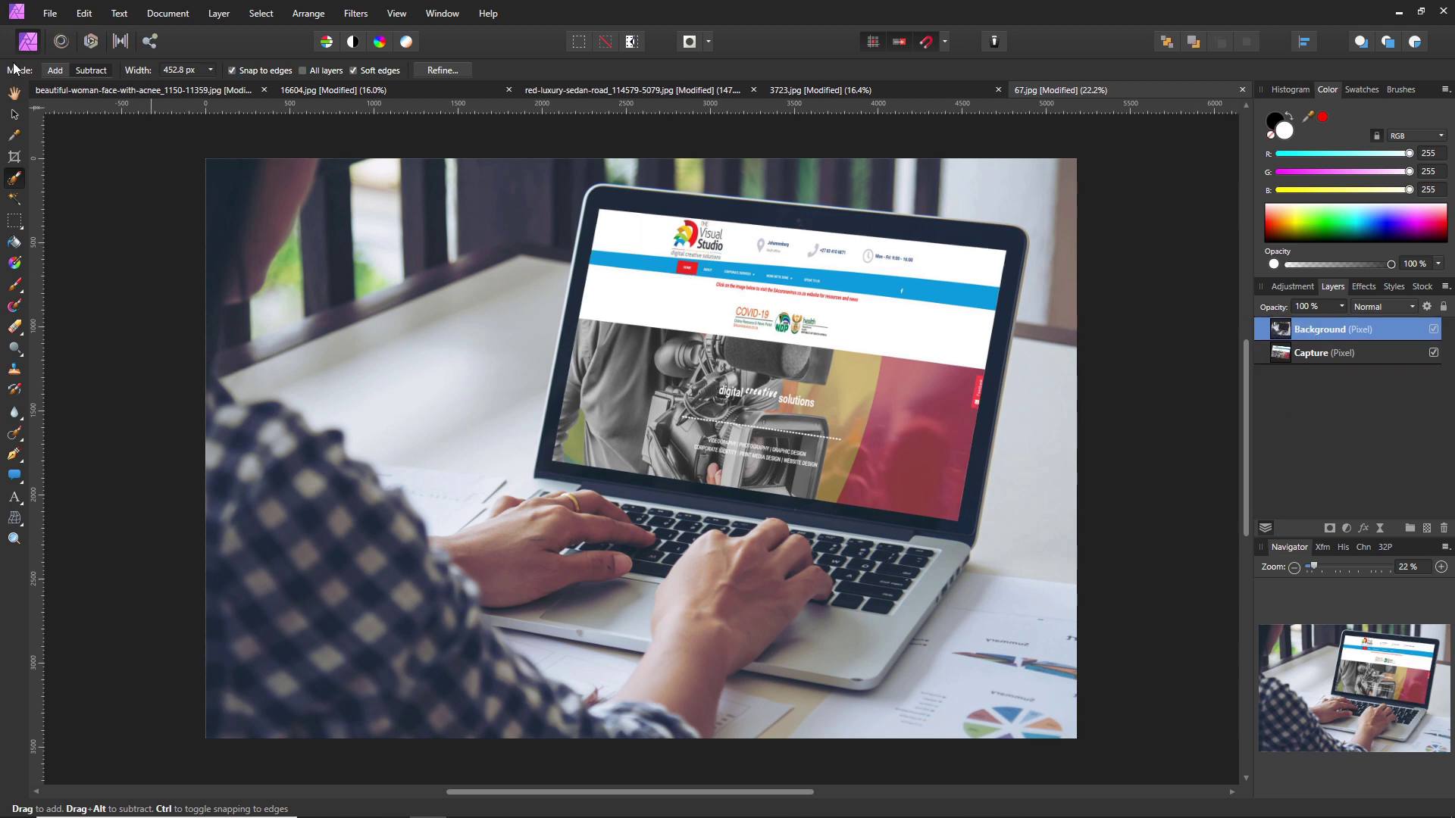
Enlarge the Capture screenshot from its corners and nudge it to fill the screen opening
key("v")
left_click(786, 350)
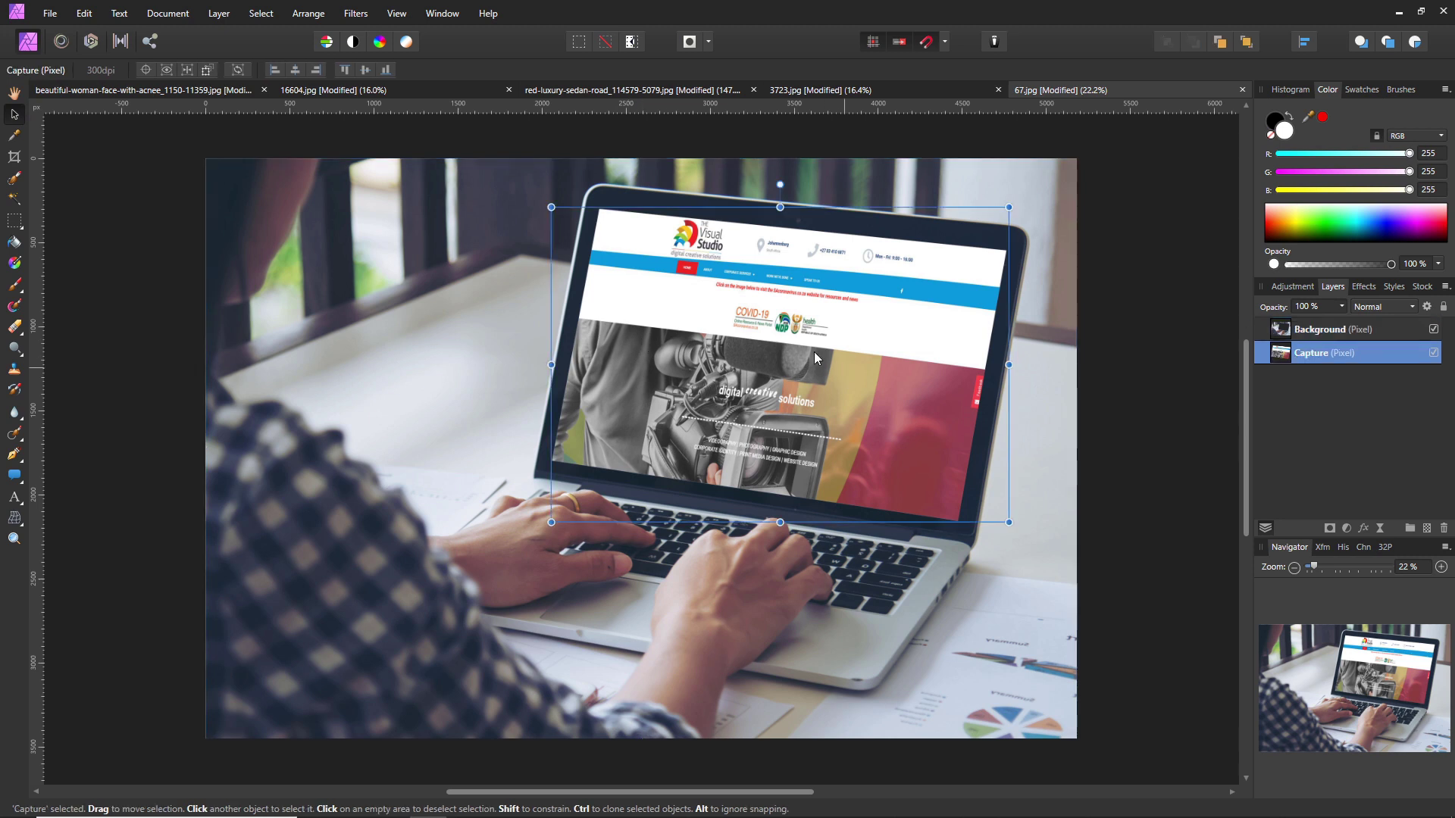
left_click_drag(550, 206, 546, 204)
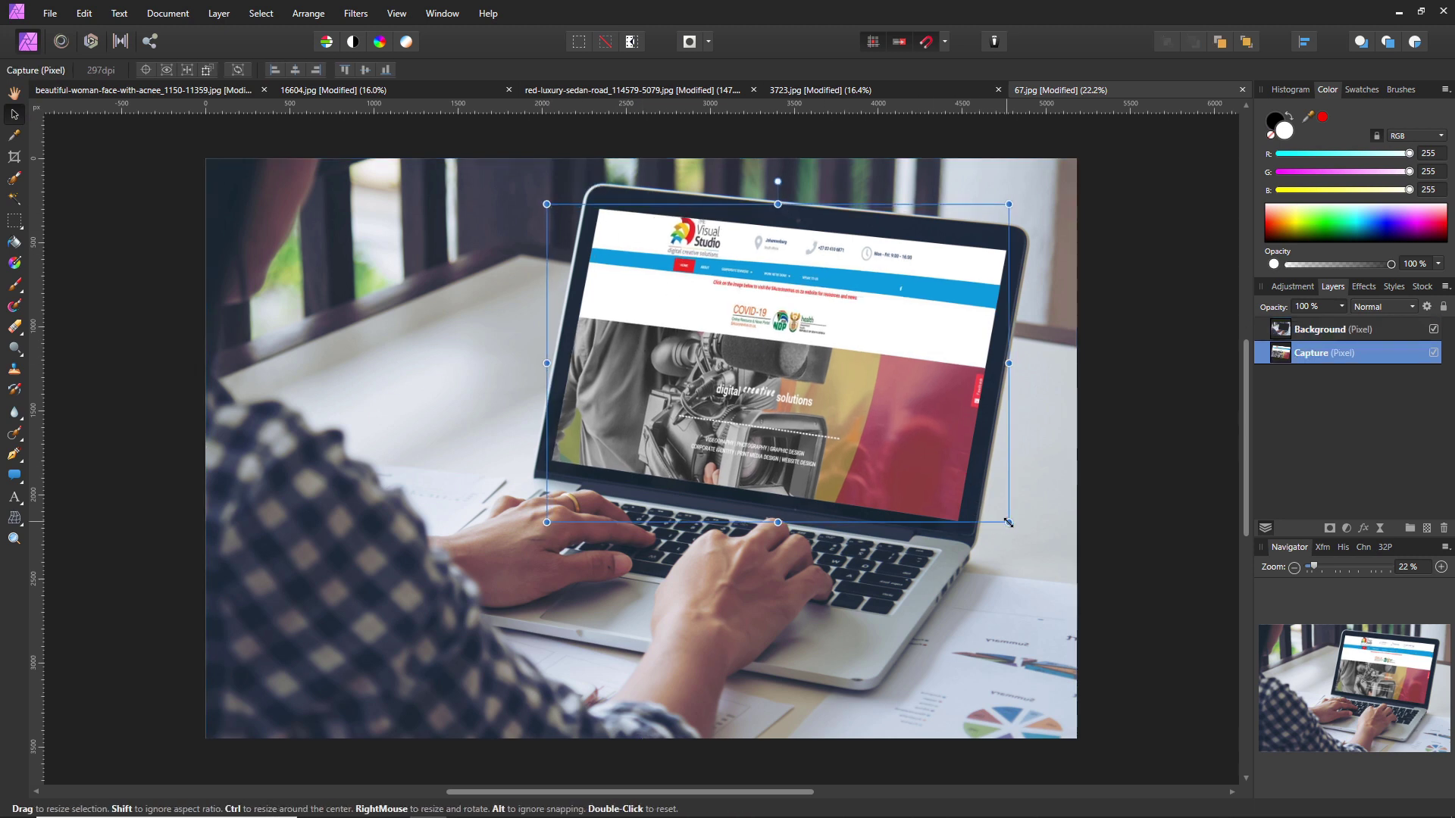
left_click_drag(1007, 521, 1015, 526)
left_click_drag(815, 365, 812, 368)
left_click(1069, 421)
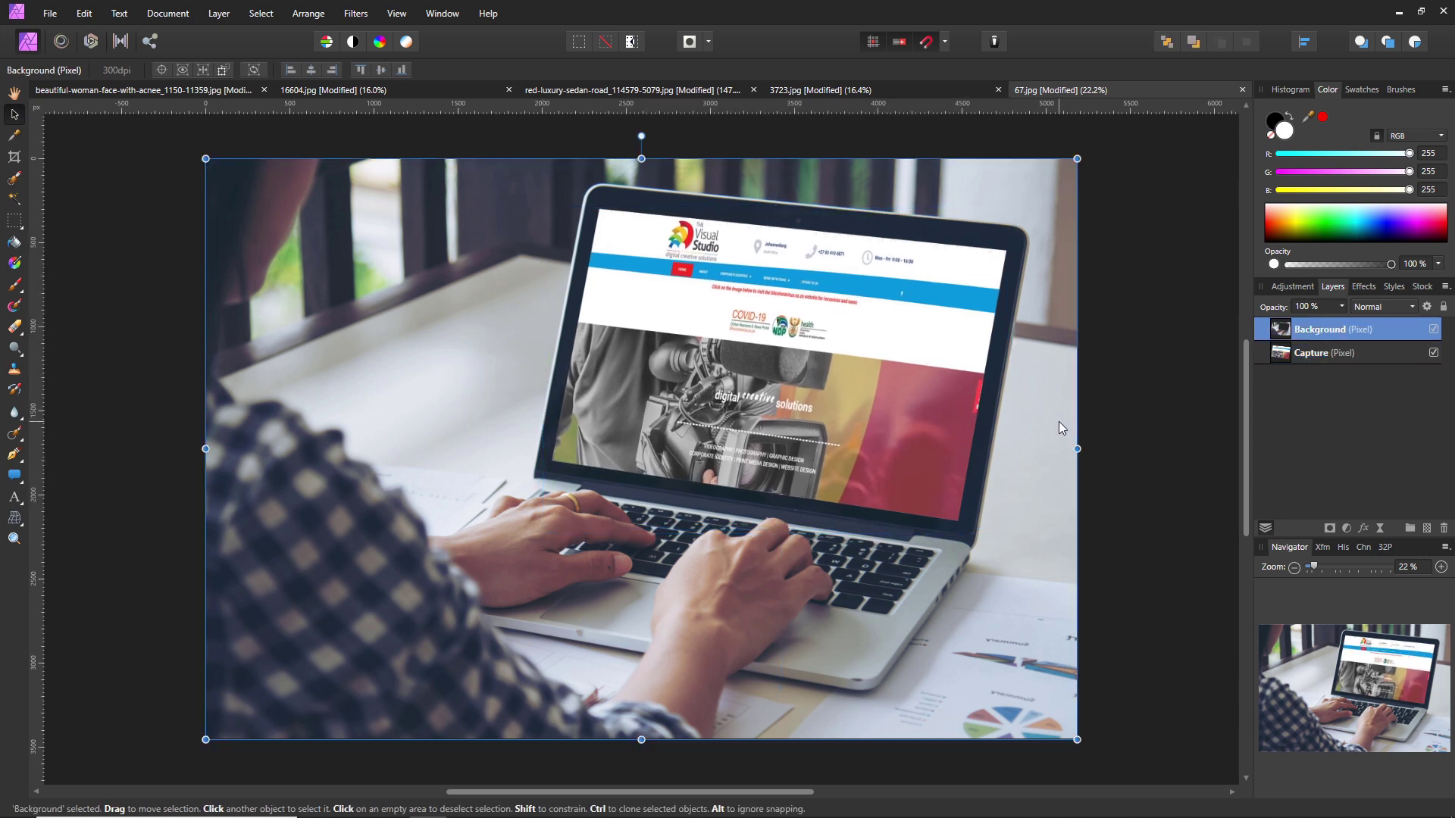